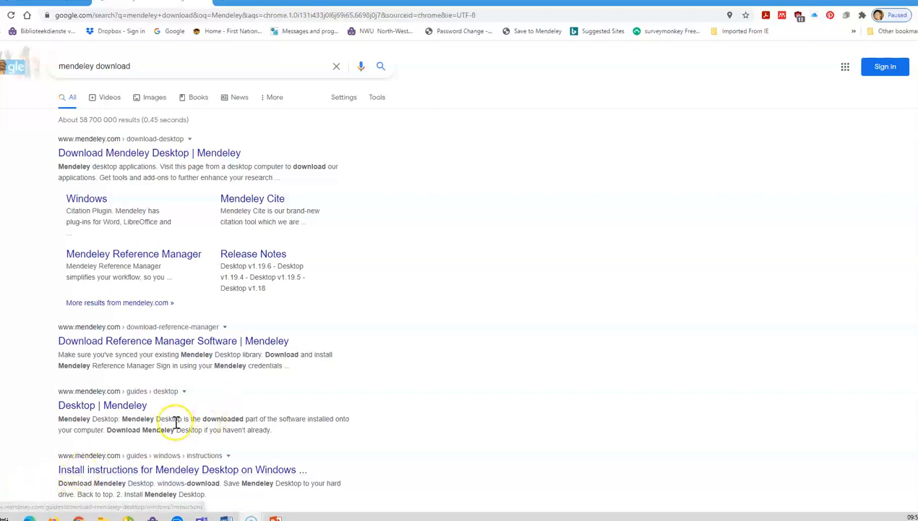
- Open the Download Mendeley Desktop page from the search results and look over its download options
left_click(131, 160)
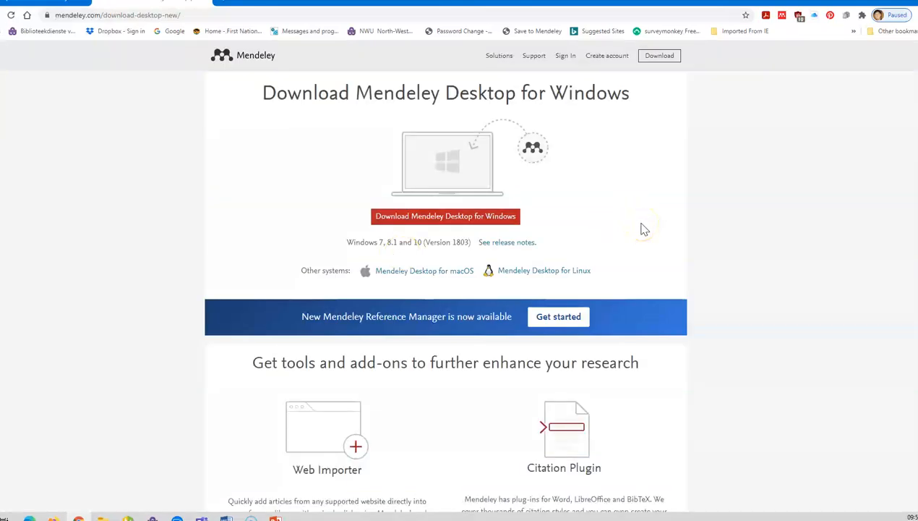
scroll(666, 221, "down", 1)
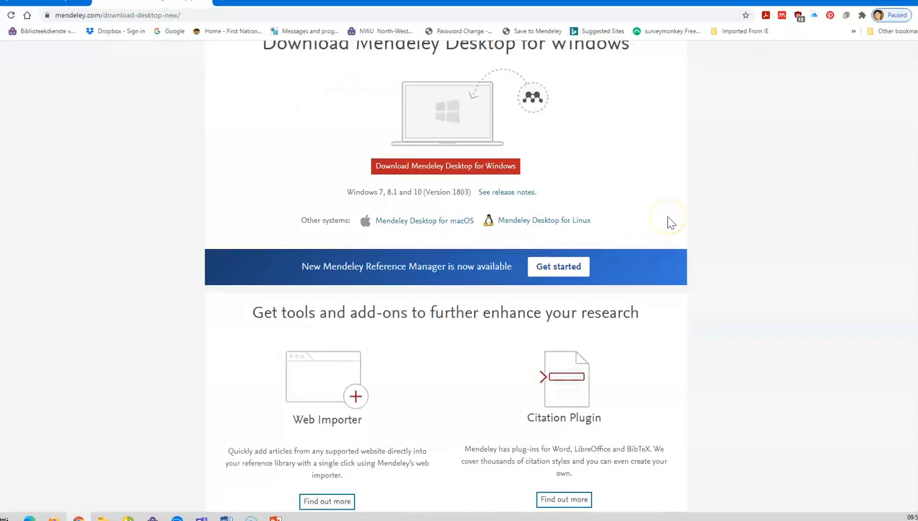
scroll(671, 221, "up", 1)
scroll(671, 221, "down", 1)
scroll(670, 220, "down", 1)
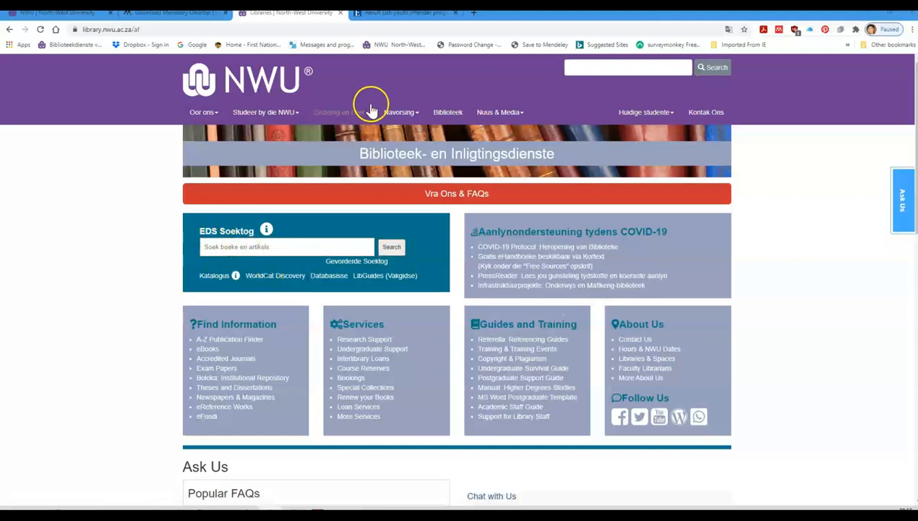
- Switch to the OneSearch result list for youth offender programmes and highlight the total number of results
left_click(387, 13)
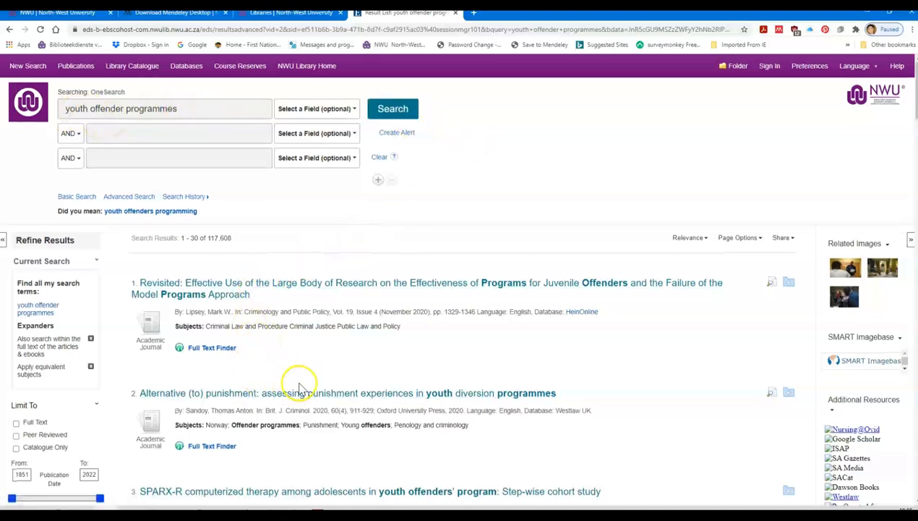
scroll(301, 384, "down", 1)
scroll(282, 365, "up", 1)
left_click_drag(206, 238, 253, 266)
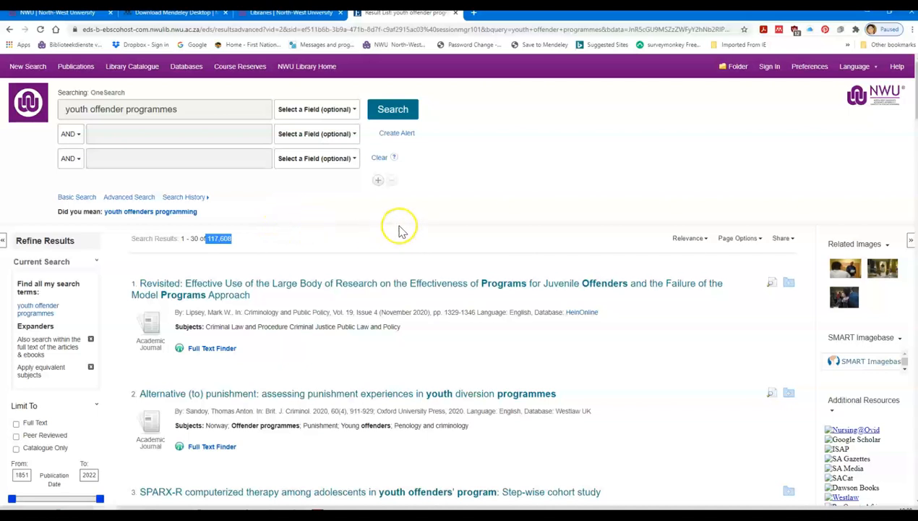
- Set the search field for "youth offender programmes" to TX All Text and run the search
left_click(353, 113)
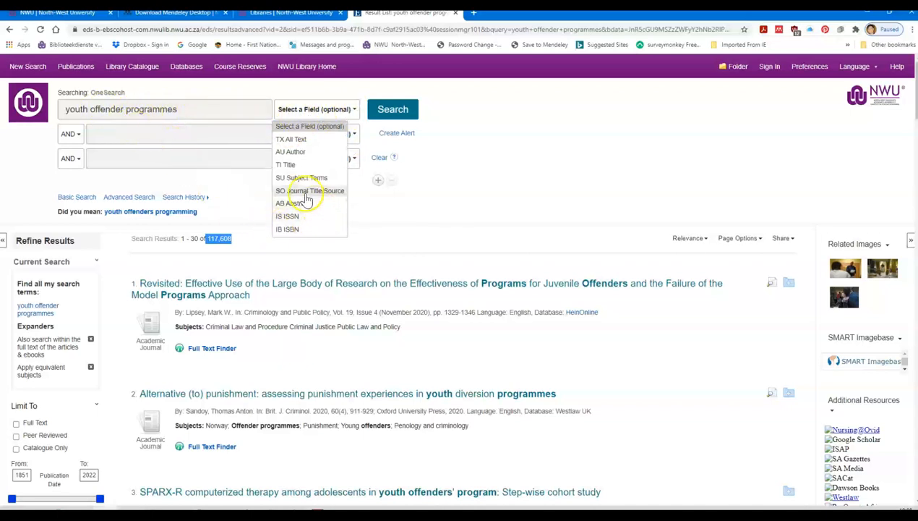
left_click(293, 139)
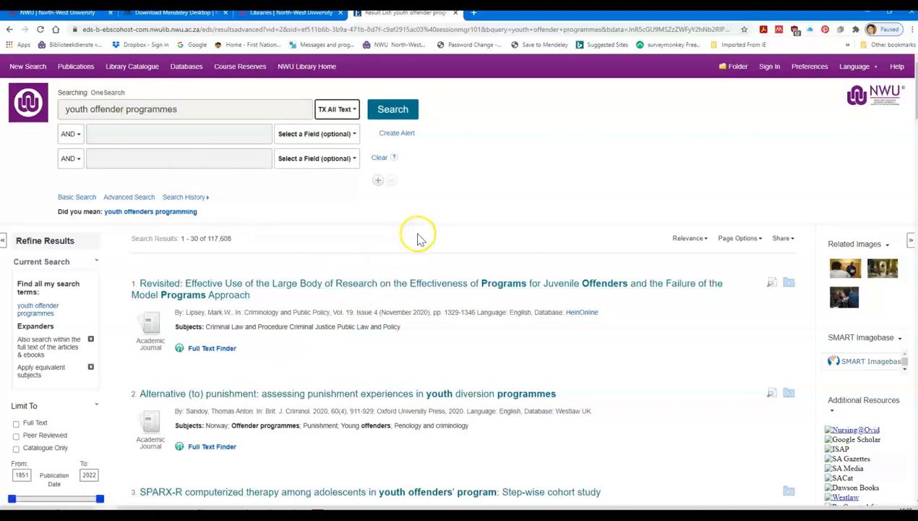
left_click(378, 113)
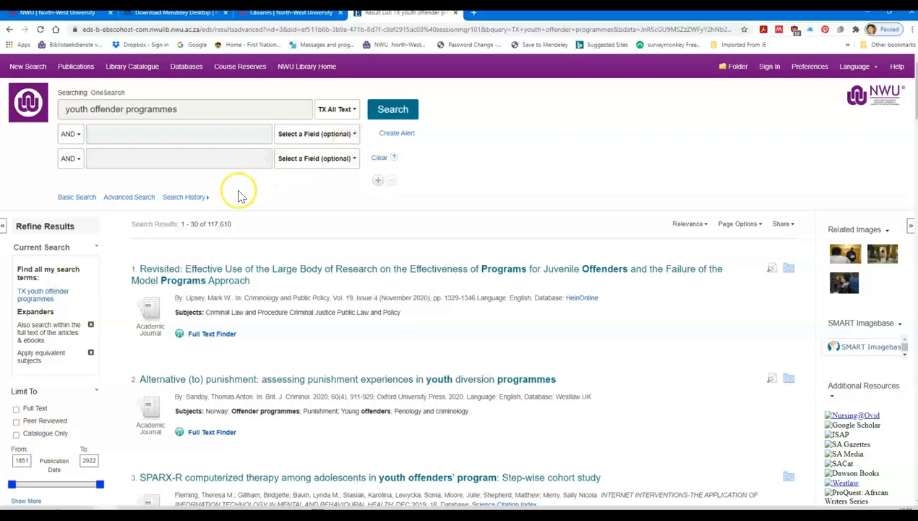
- Set the first search row's field to TI Title and change its term to the suggested "youth offenders"
left_click(354, 109)
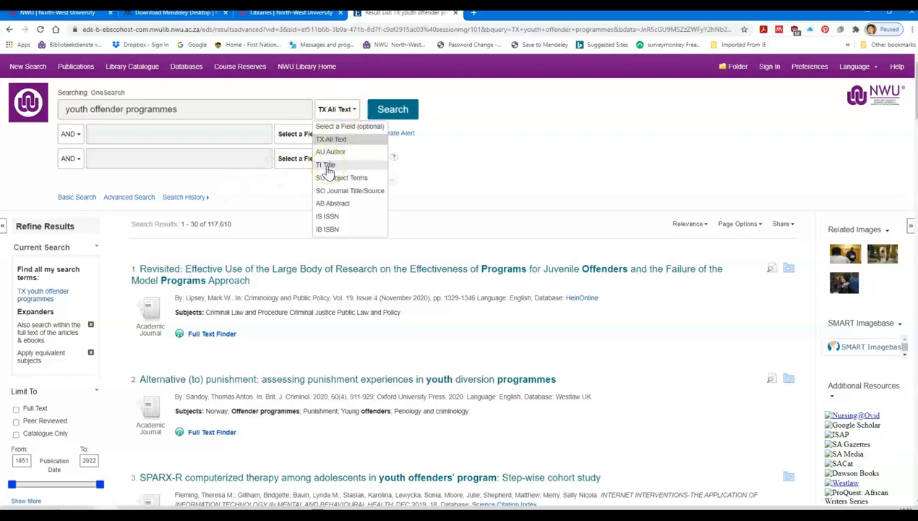
left_click(326, 165)
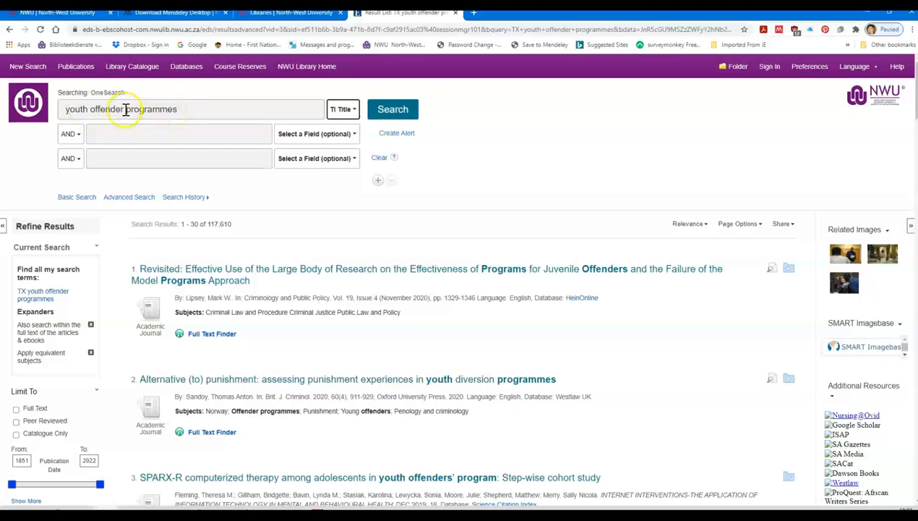
left_click_drag(125, 109, 179, 110)
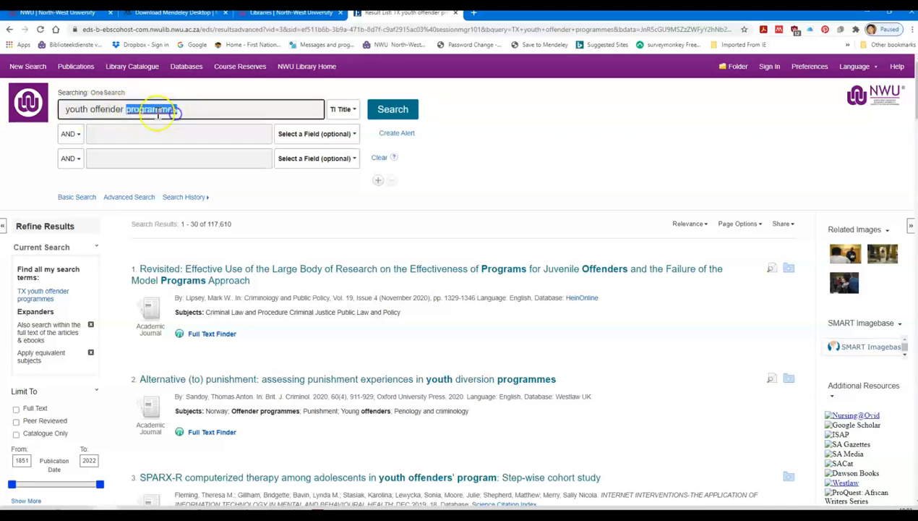
key("BackSpace")
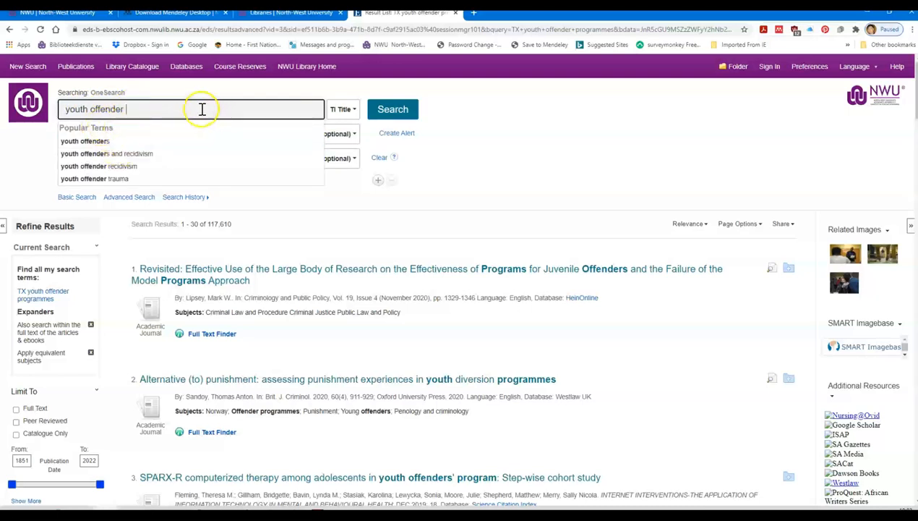
left_click(105, 140)
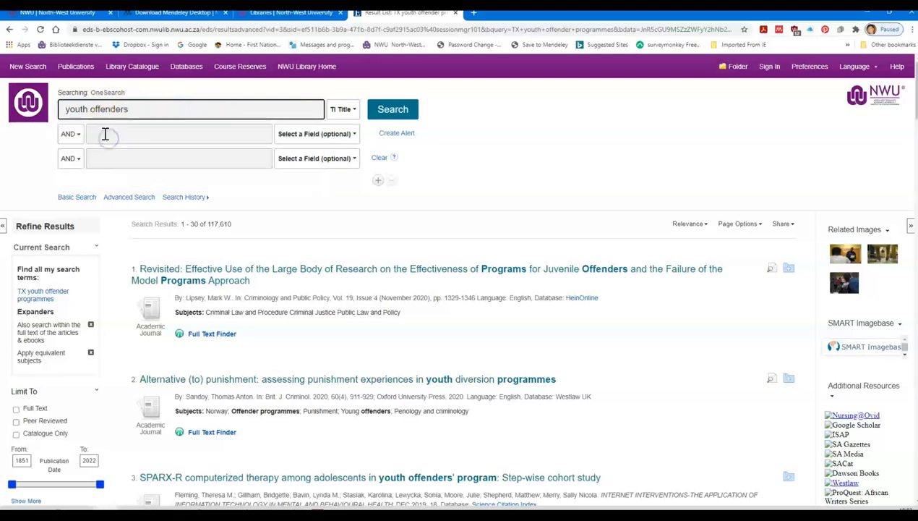
- Enter "Programmes" in the second search row, keeping AND as its operator
left_click(105, 134)
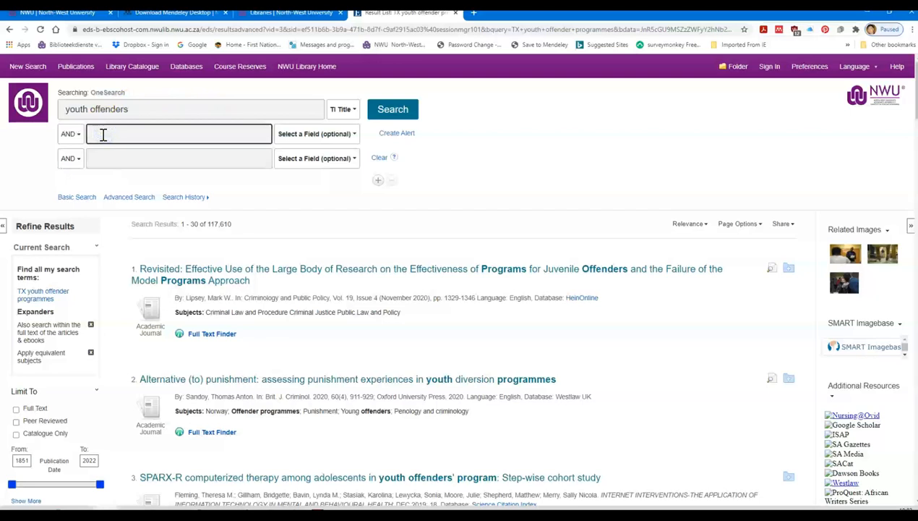
type("Programmes")
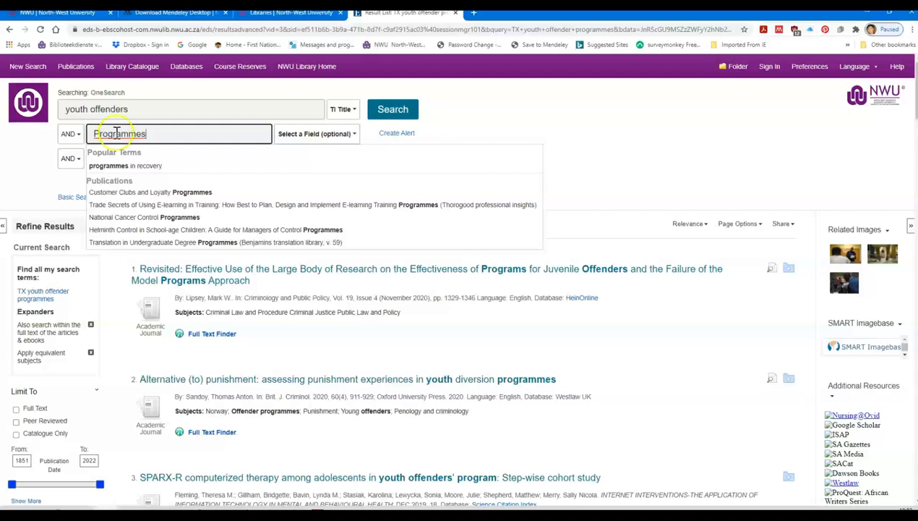
left_click(544, 125)
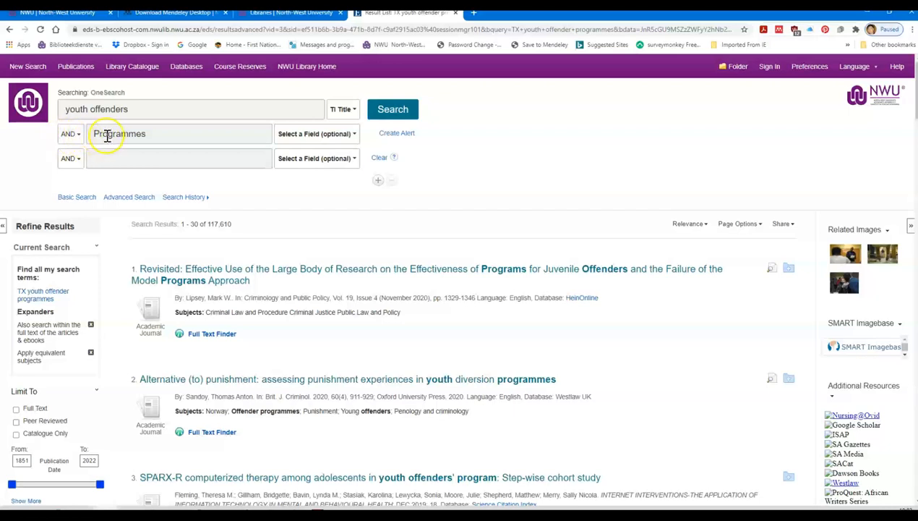
left_click(71, 134)
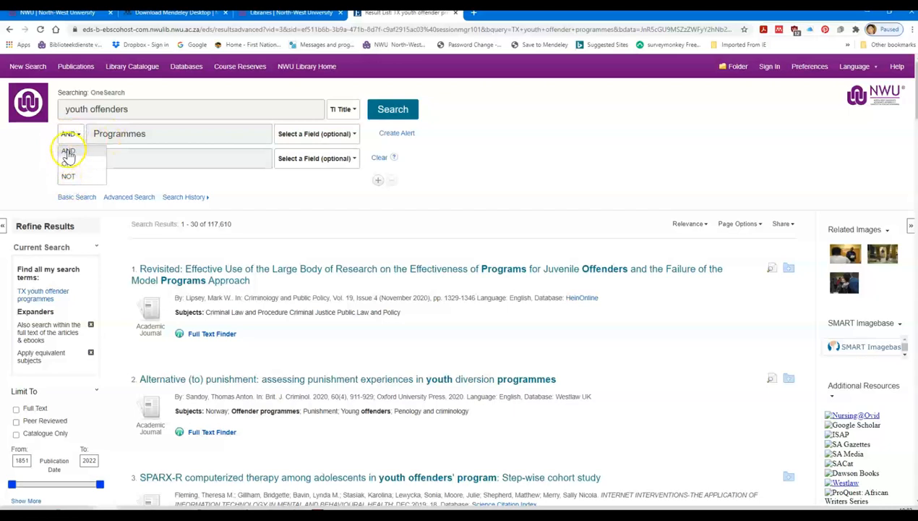
left_click(68, 134)
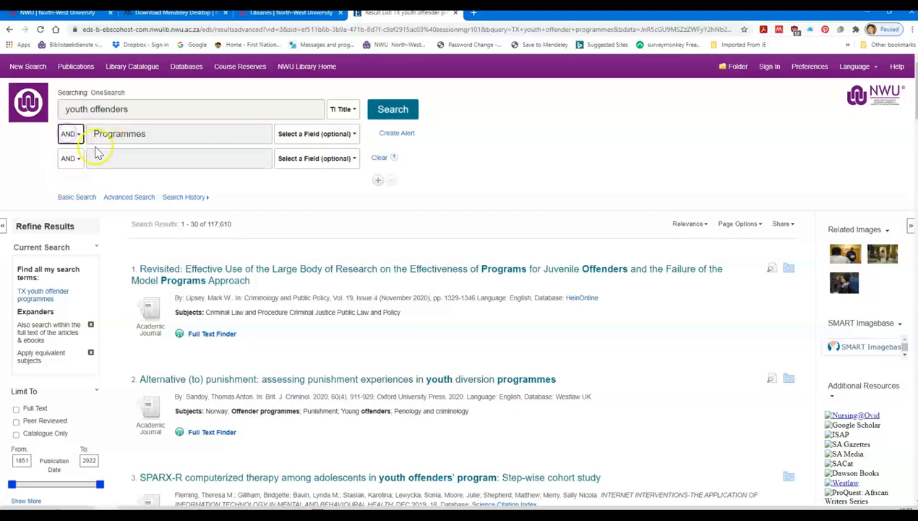
- Limit the second search term to TI Title and run the combined search
left_click(353, 136)
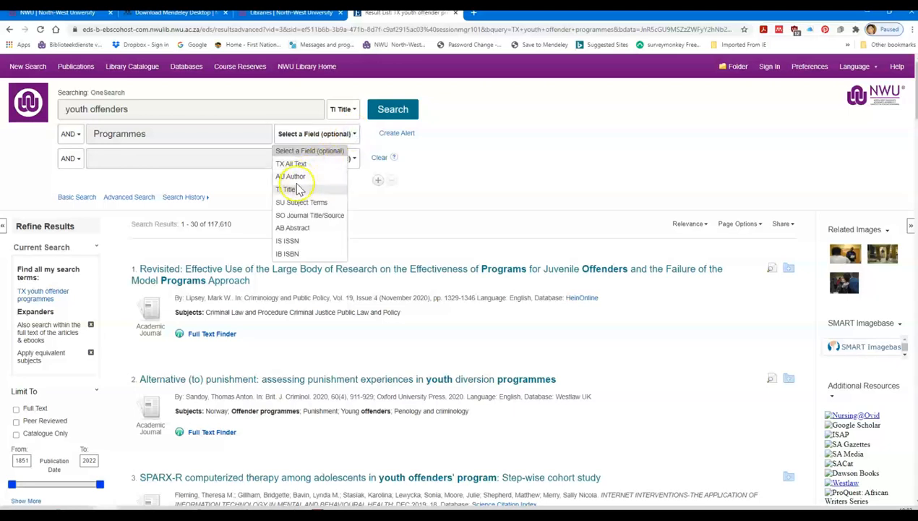
left_click(290, 190)
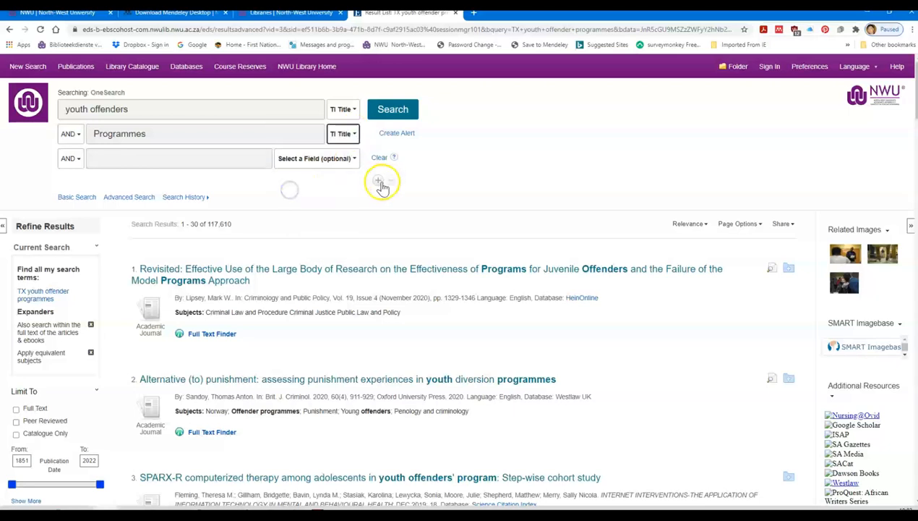
left_click(392, 114)
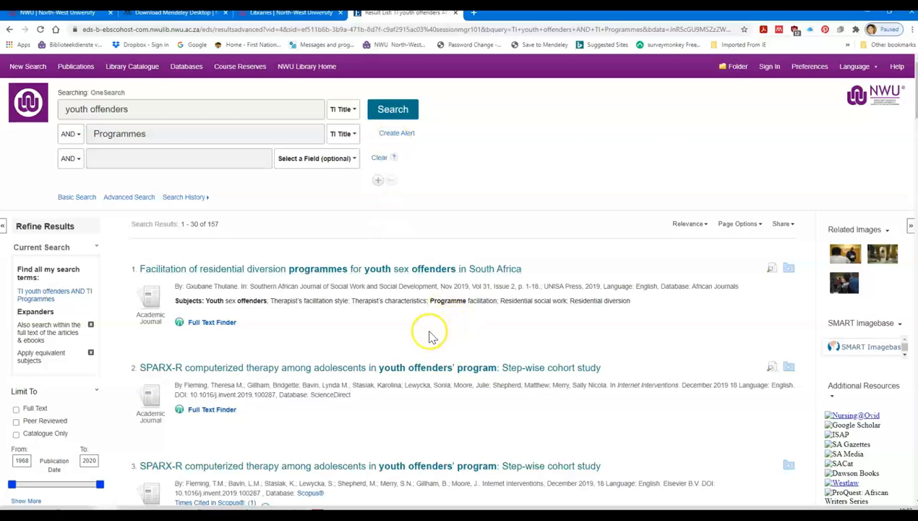
- Browse the combined search's result list for relevant articles and their full-text availability
scroll(423, 338, "down", 1)
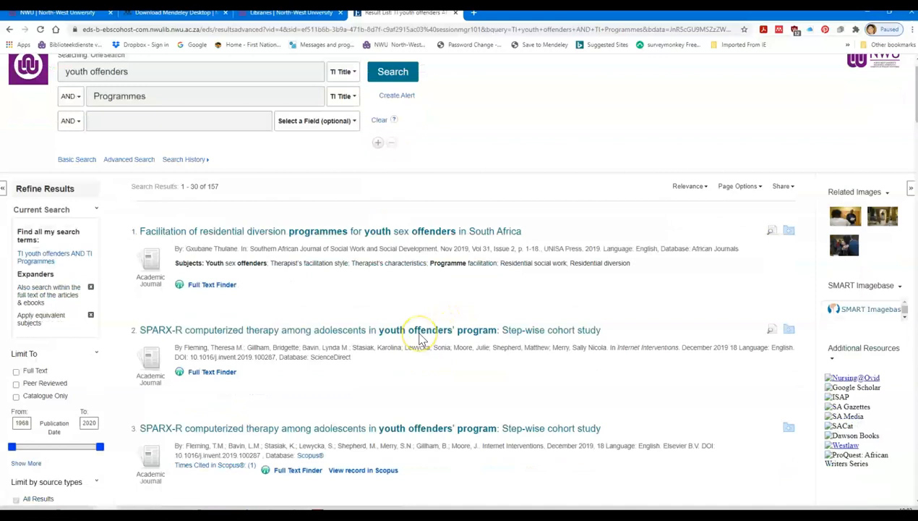
scroll(423, 339, "down", 1)
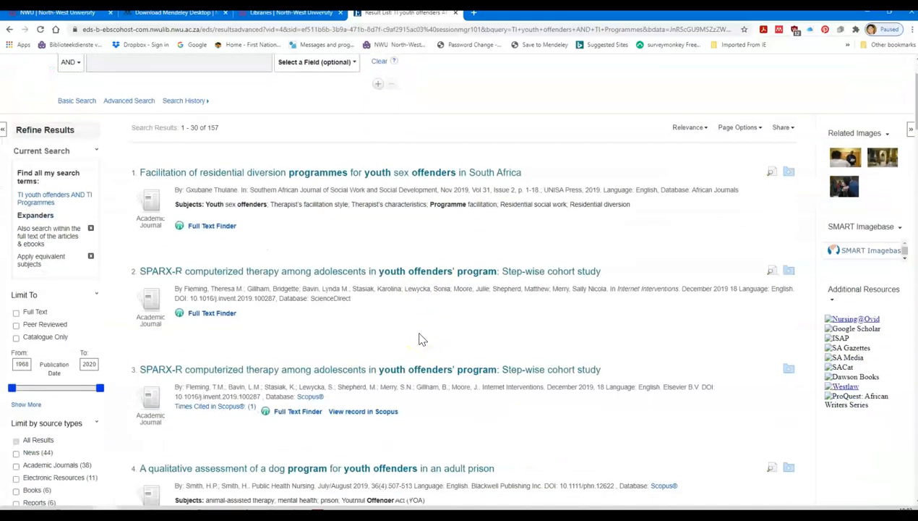
scroll(423, 338, "down", 4)
left_click(416, 339)
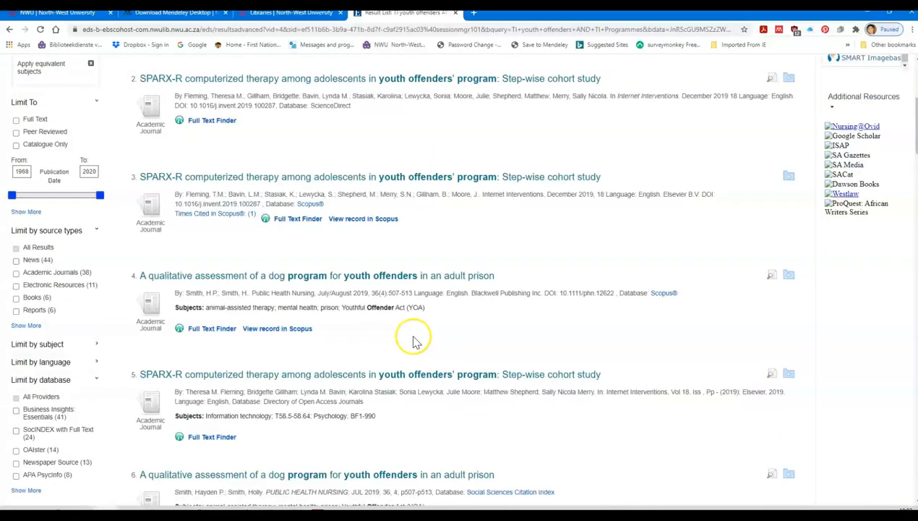
scroll(412, 340, "down", 3)
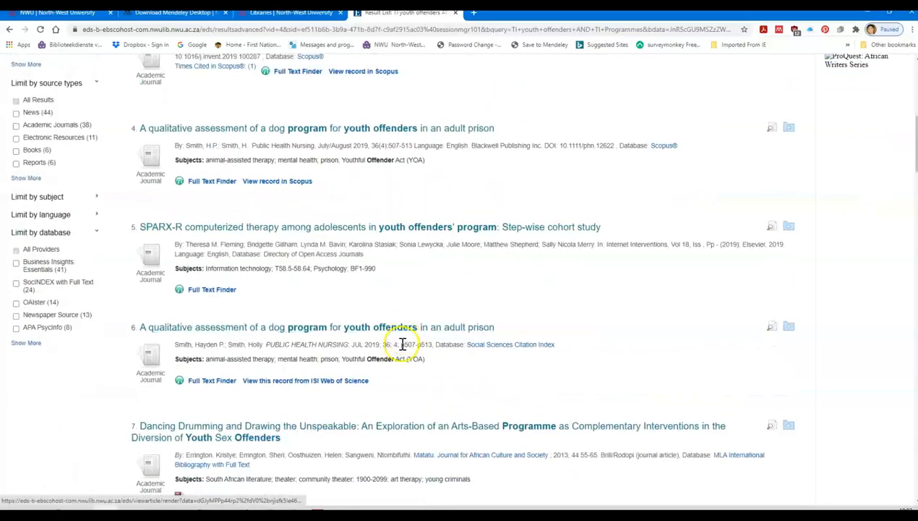
scroll(401, 344, "down", 1)
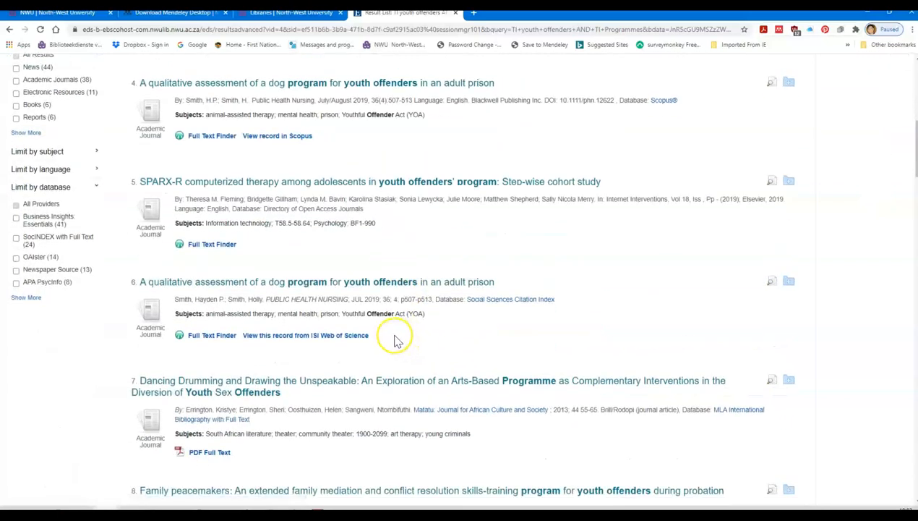
scroll(397, 341, "down", 1)
scroll(395, 338, "down", 1)
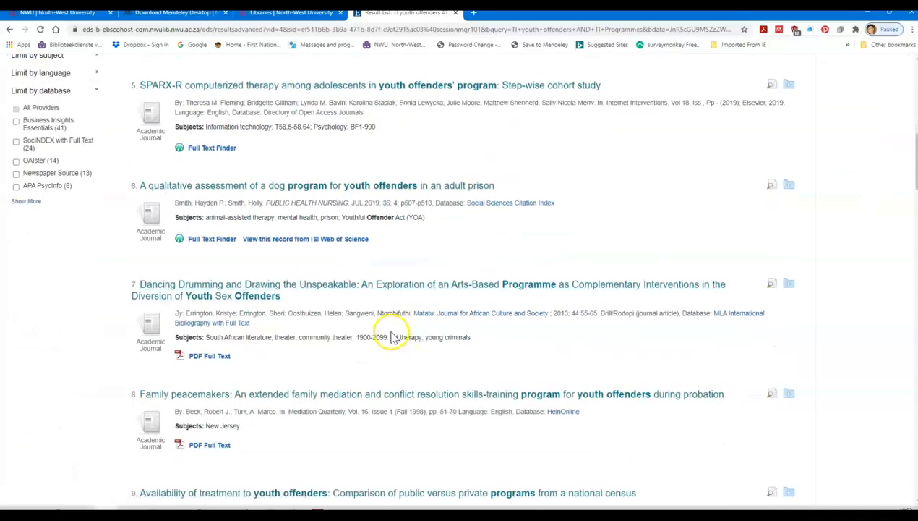
scroll(391, 336, "down", 1)
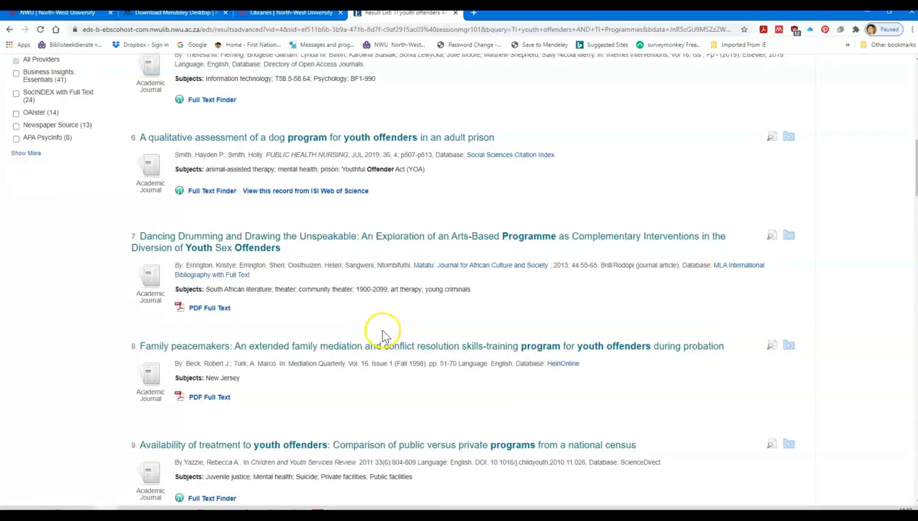
scroll(381, 336, "down", 1)
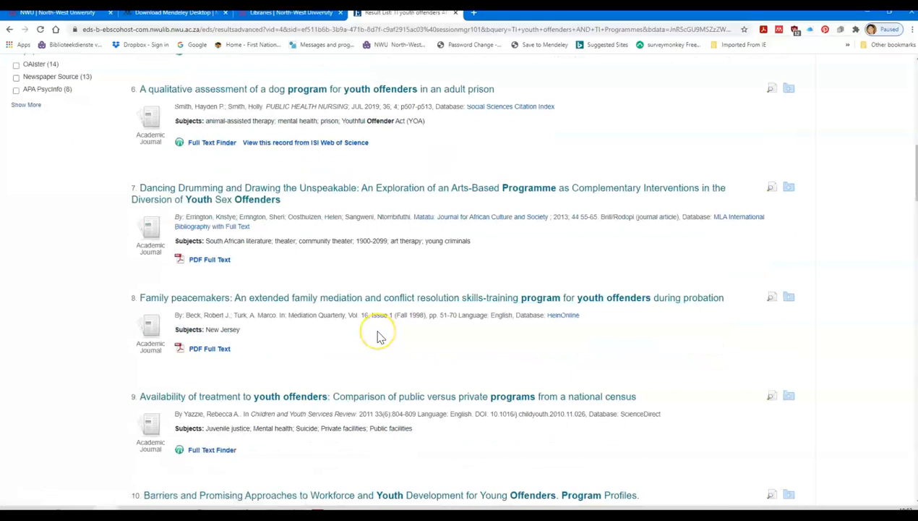
scroll(379, 336, "down", 2)
scroll(379, 336, "up", 2)
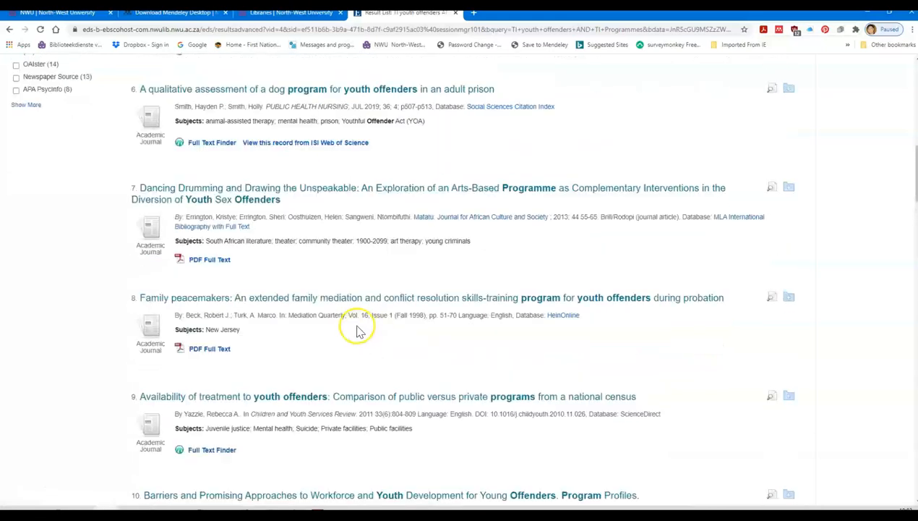
scroll(358, 330, "up", 1)
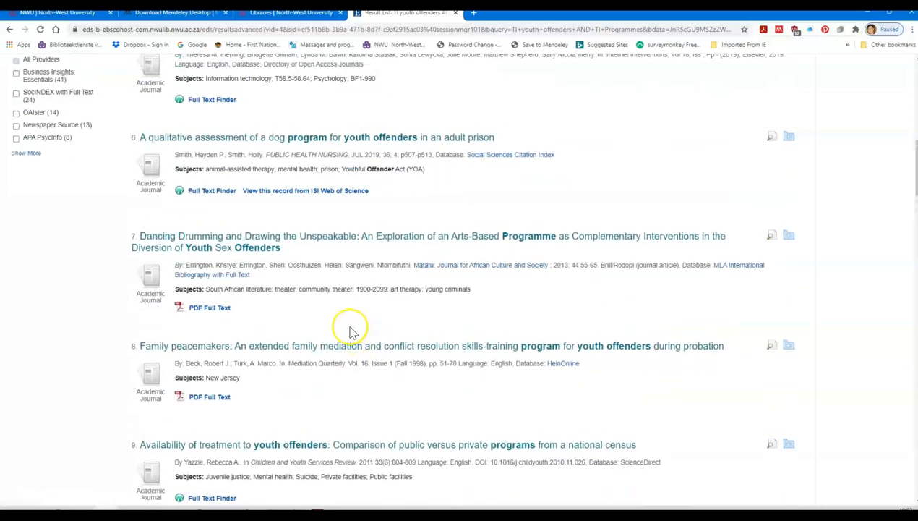
- Open the PDF full text of "Dancing Drumming and Drawing the Unspeakable" and skim its first page
left_click(202, 311)
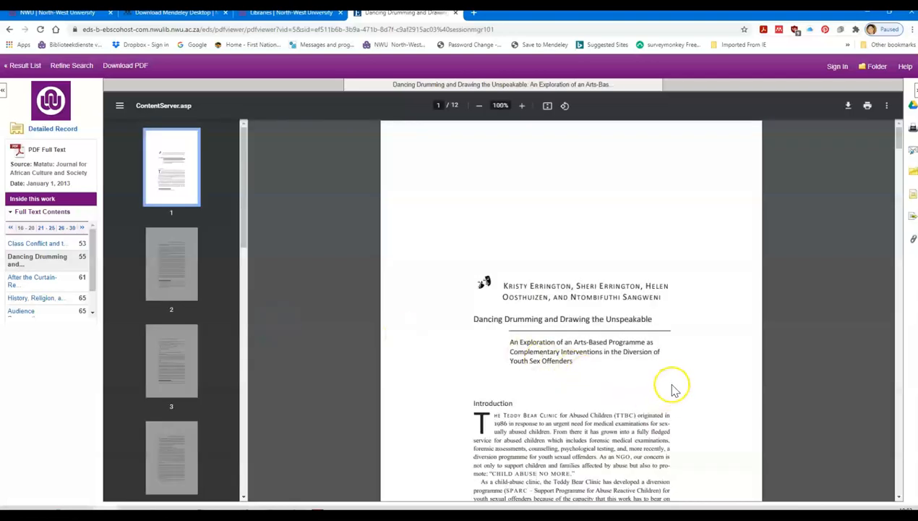
scroll(625, 372, "down", 1)
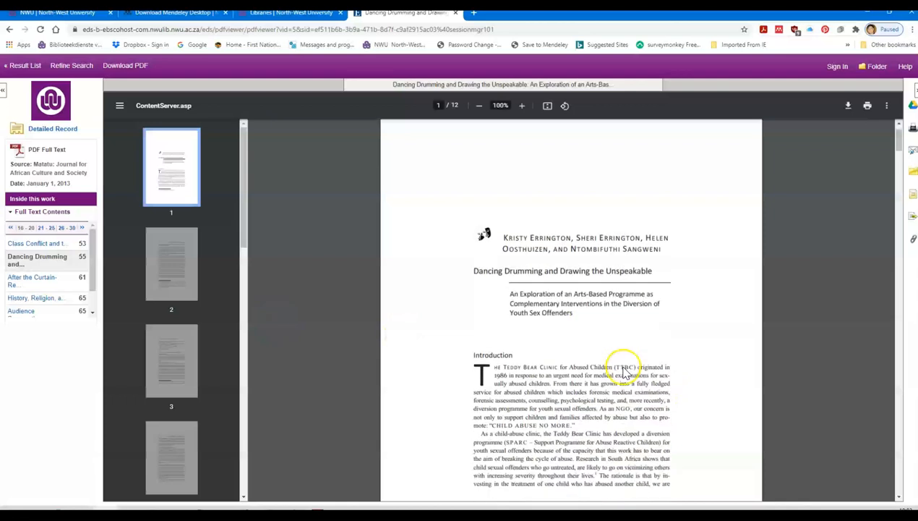
scroll(623, 367, "down", 1)
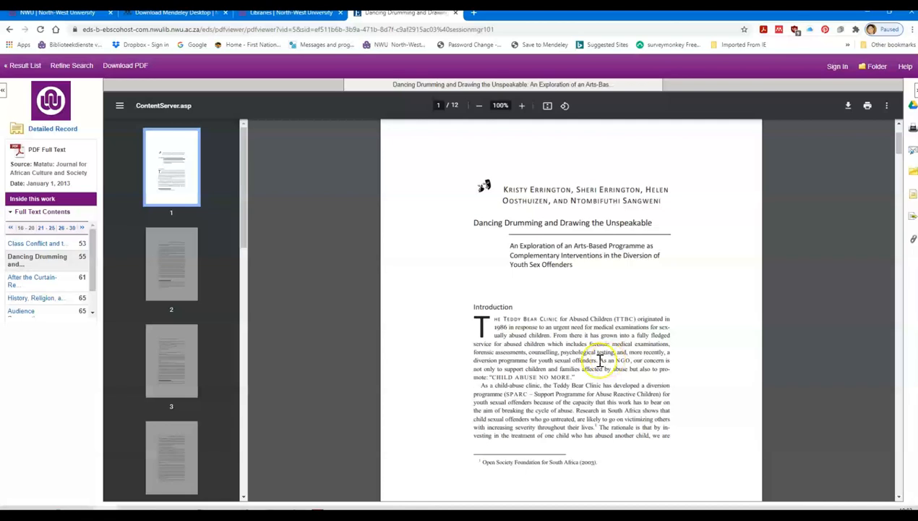
scroll(594, 349, "down", 1)
scroll(568, 249, "up", 3)
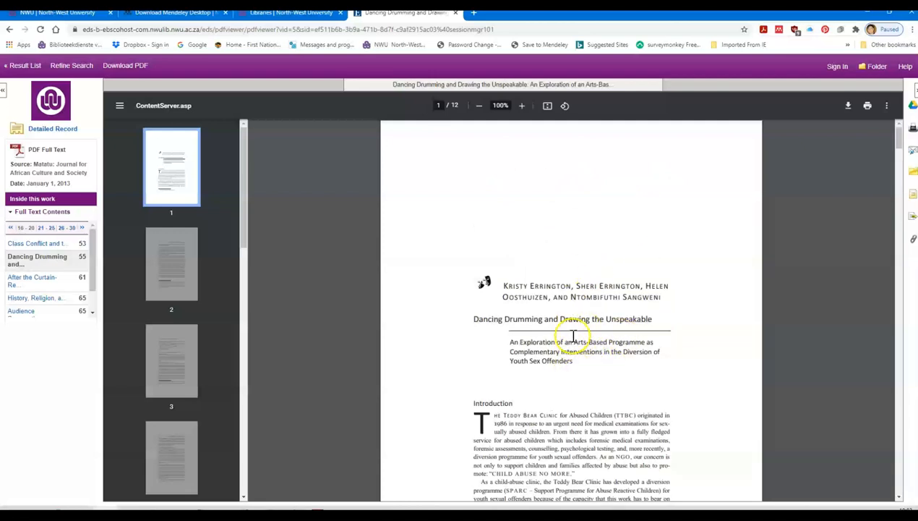
- Try to sign in to the Mendeley Web Importer through the Elsevier sign-in window, and close the importer
scroll(576, 337, "down", 1)
scroll(573, 335, "down", 1)
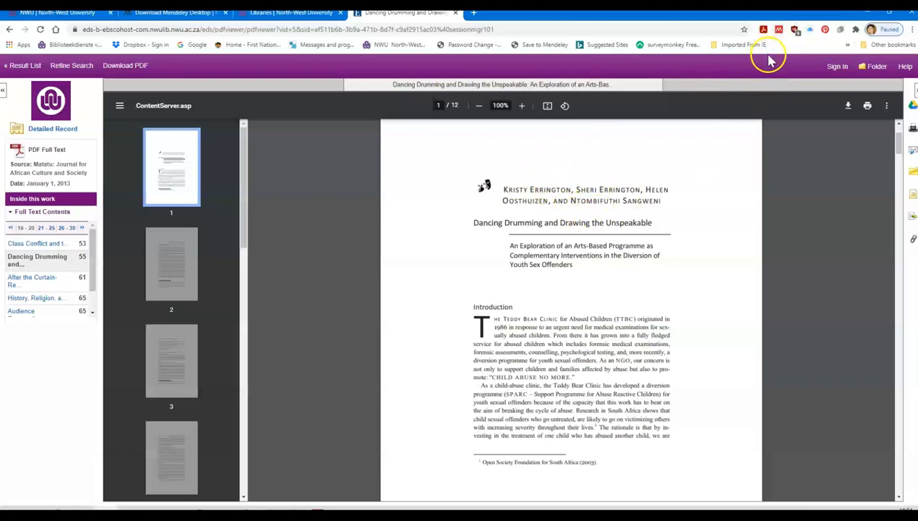
left_click(779, 32)
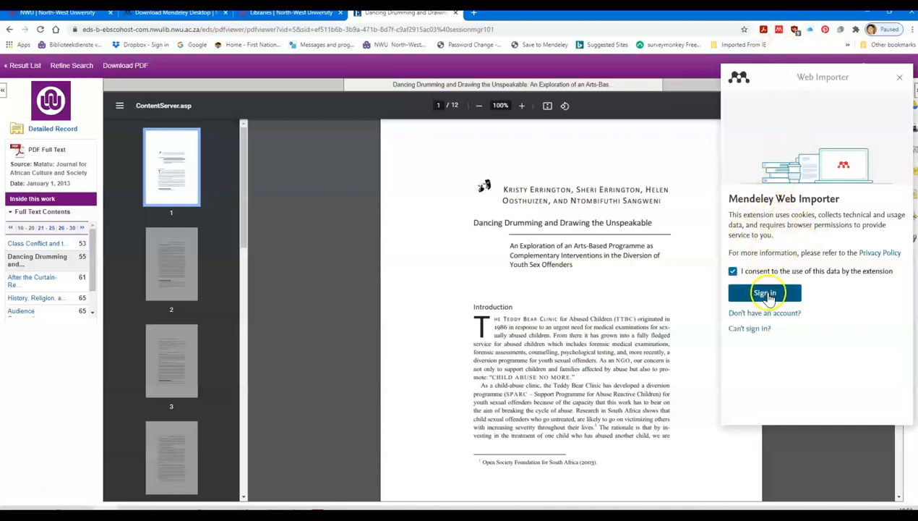
left_click(767, 294)
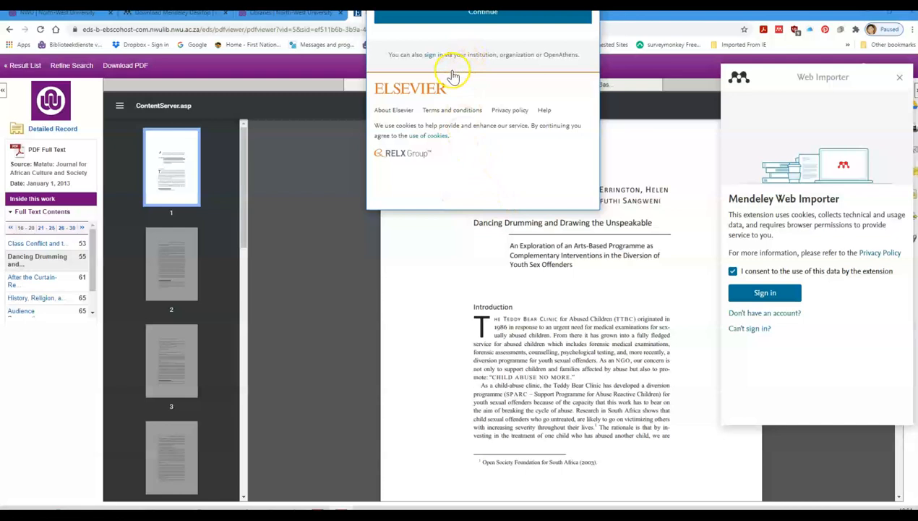
left_click(480, 13)
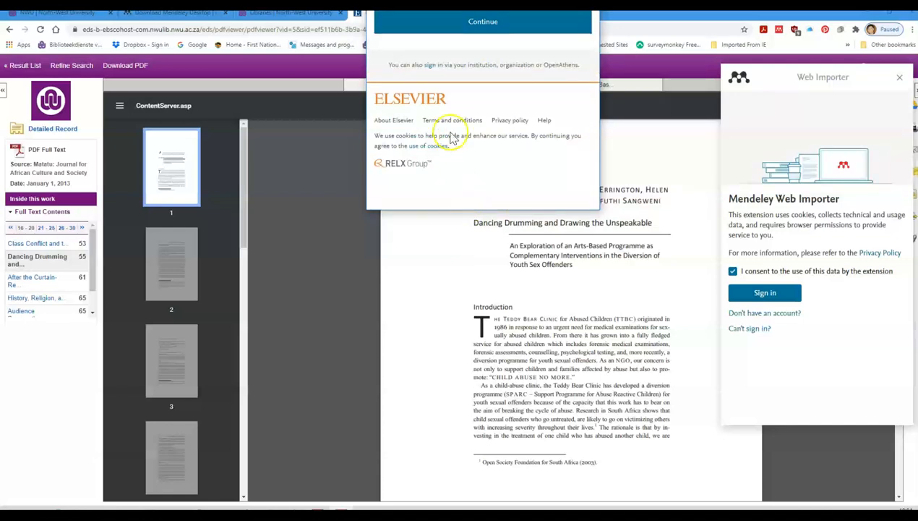
left_click(437, 29)
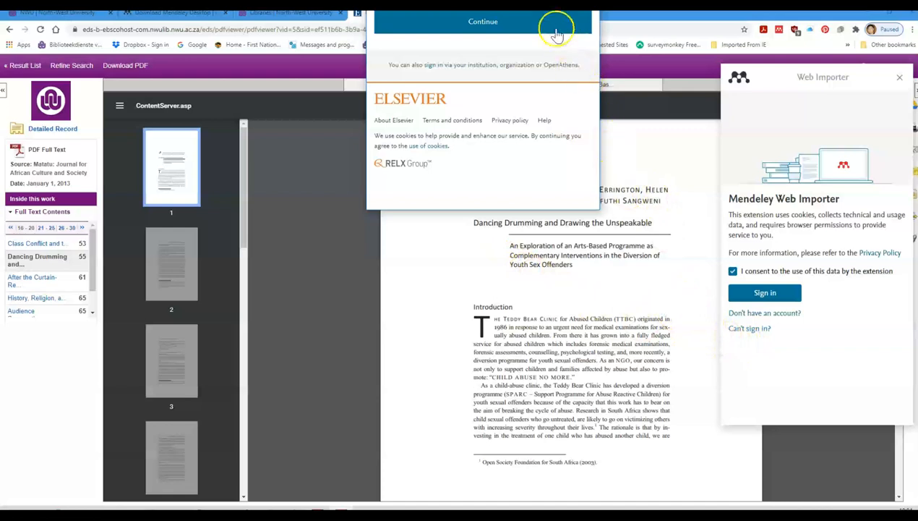
left_click(767, 294)
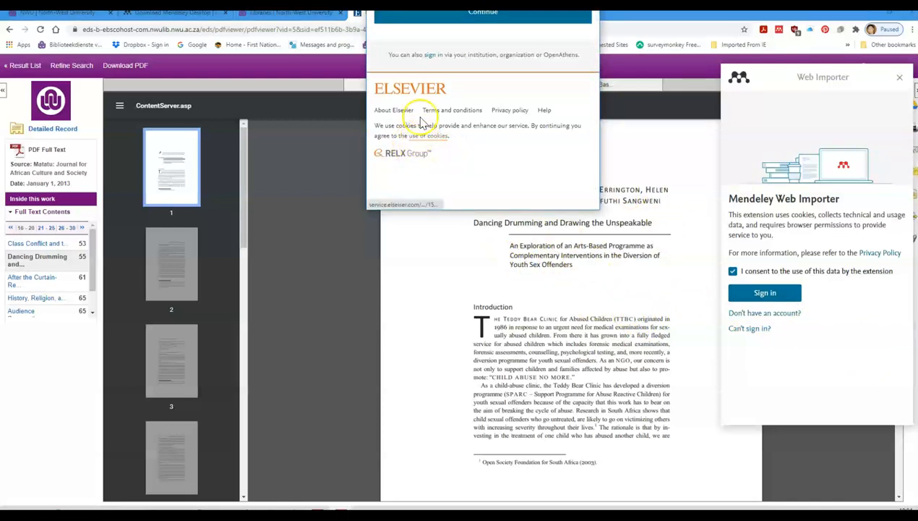
left_click(483, 18)
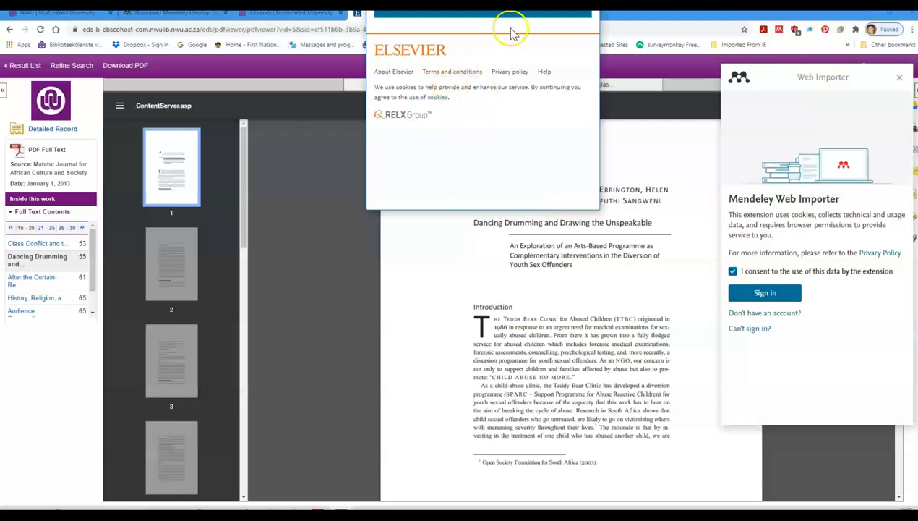
left_click(485, 59)
left_click(474, 23)
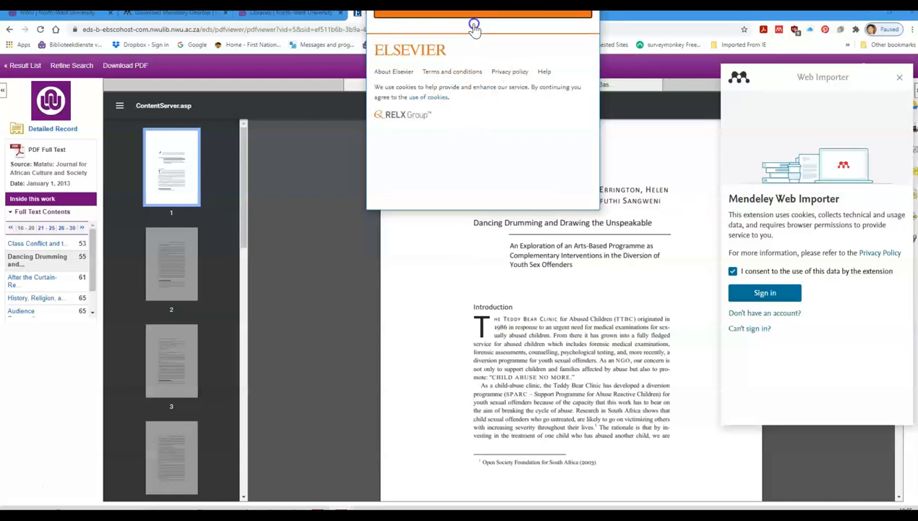
left_click(642, 307)
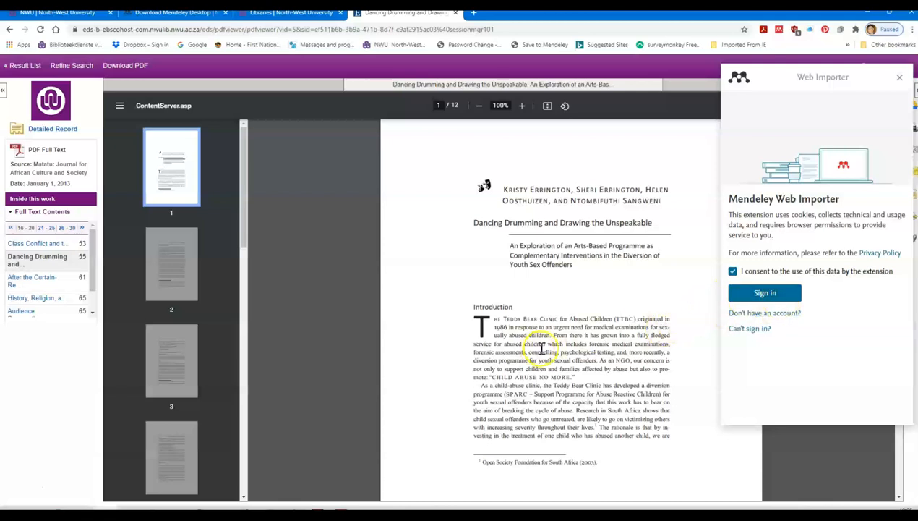
left_click(901, 79)
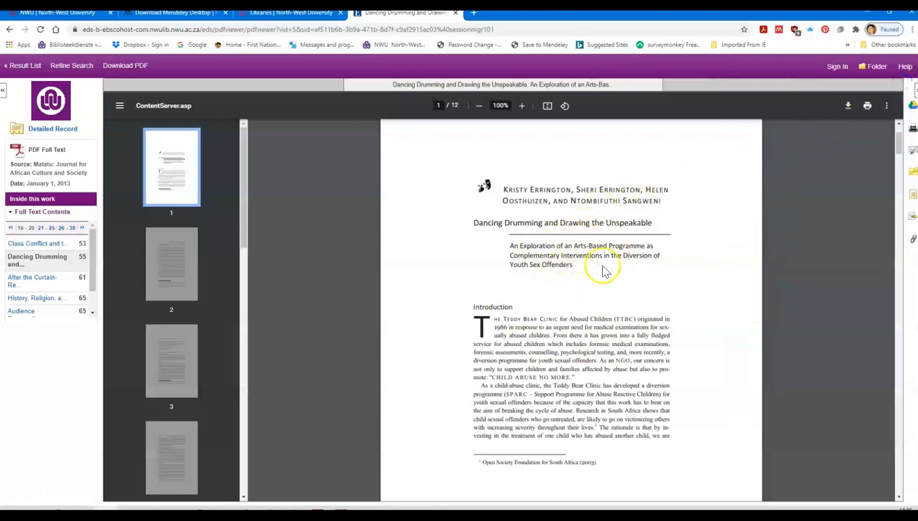
- Start downloading the article's PDF and choose the BSWI471 folder under Documents, Administration 2021, as its destination
left_click(849, 107)
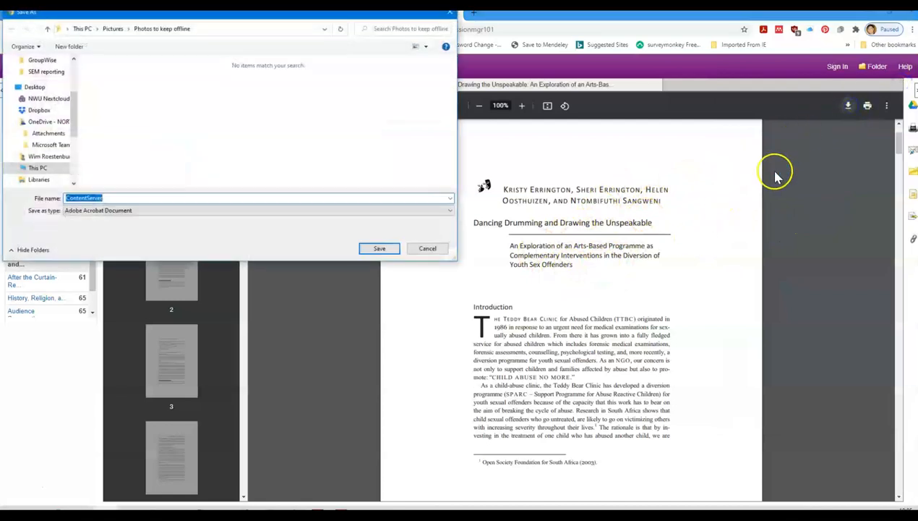
left_click_drag(209, 22, 291, 101)
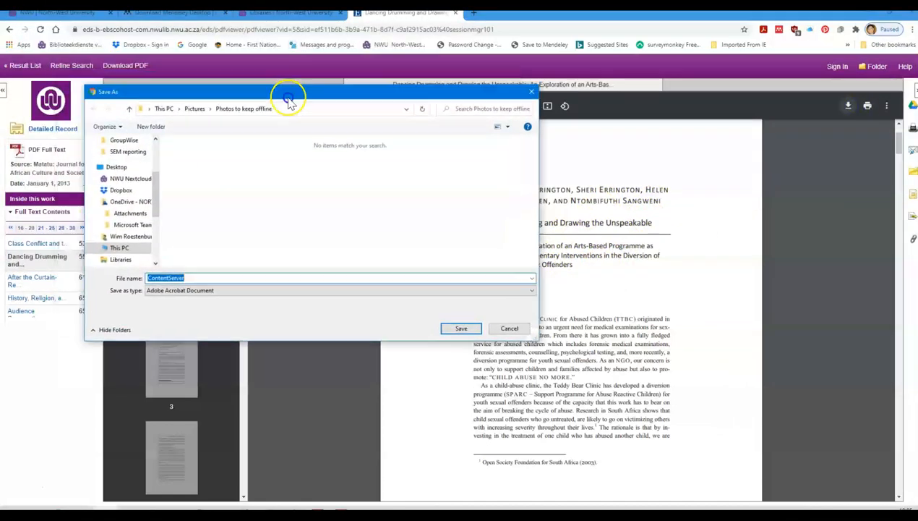
left_click(112, 194)
scroll(105, 181, "up", 2)
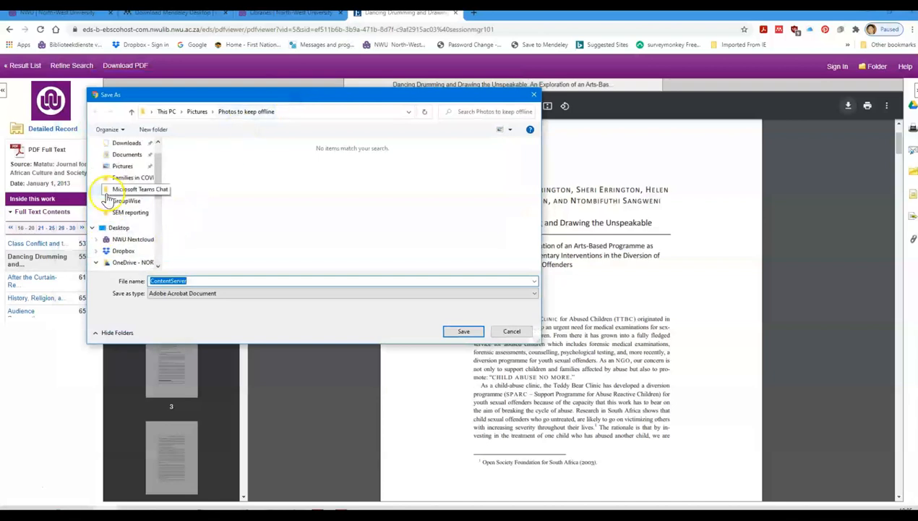
left_click(120, 182)
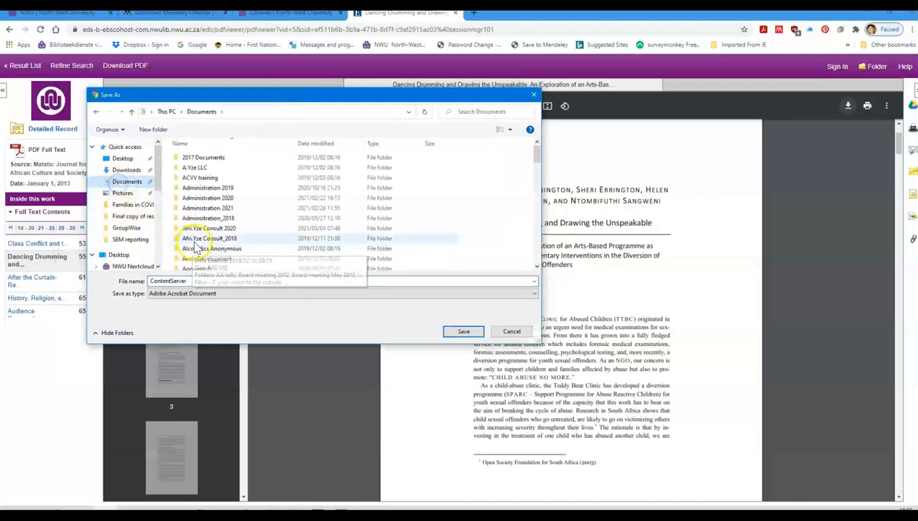
double_click(189, 207)
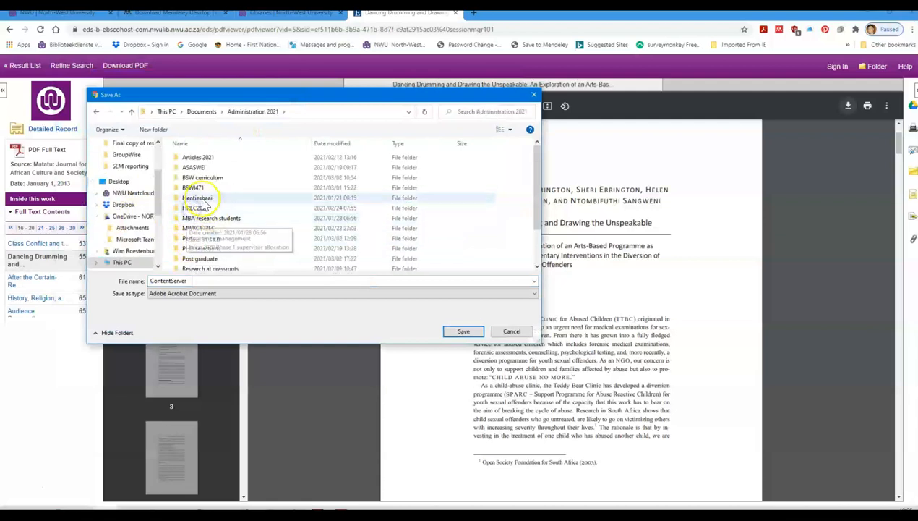
double_click(211, 187)
- Name the PDF "Article 1" and save it as an Adobe Acrobat Document
double_click(189, 280)
type("Artilce 1")
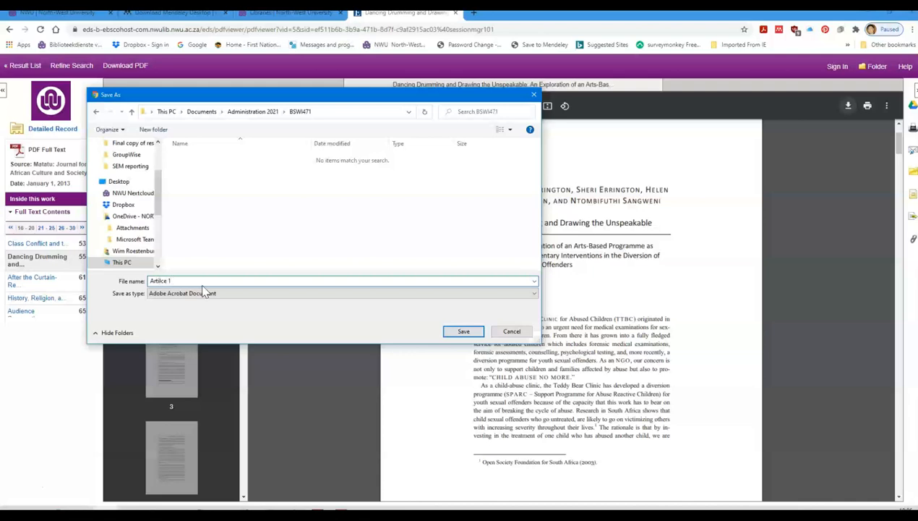
left_click(155, 282)
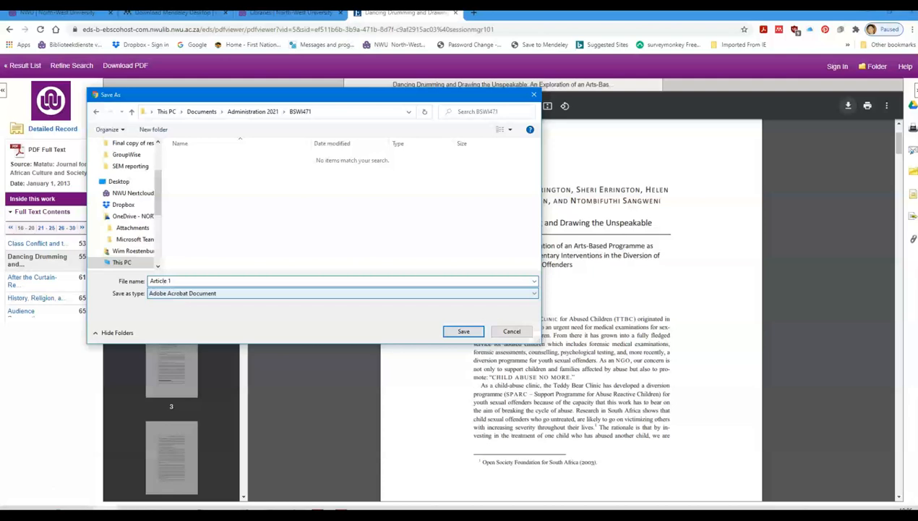
left_click(457, 332)
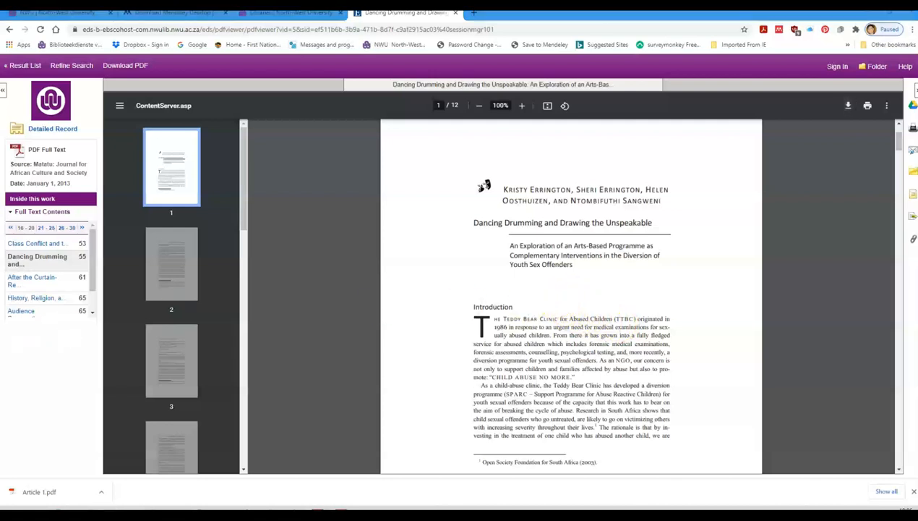
- Switch to Mendeley Desktop and import the saved Article 1 PDF into the Youth offenders folder
left_click(318, 511)
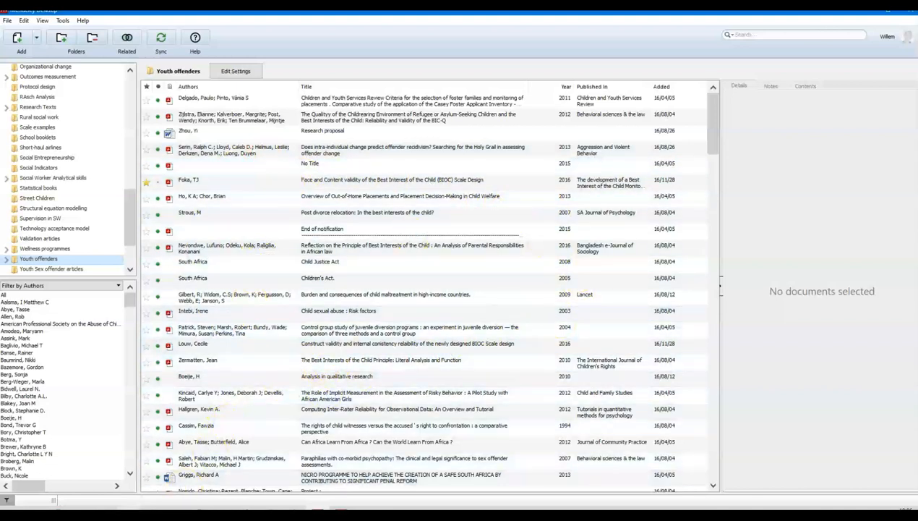
left_click(128, 507)
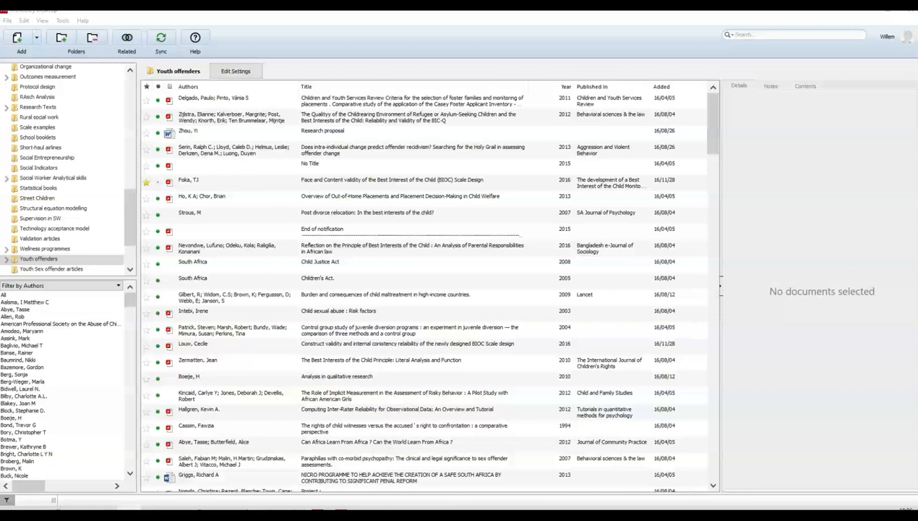
left_click_drag(4, 282, 405, 323)
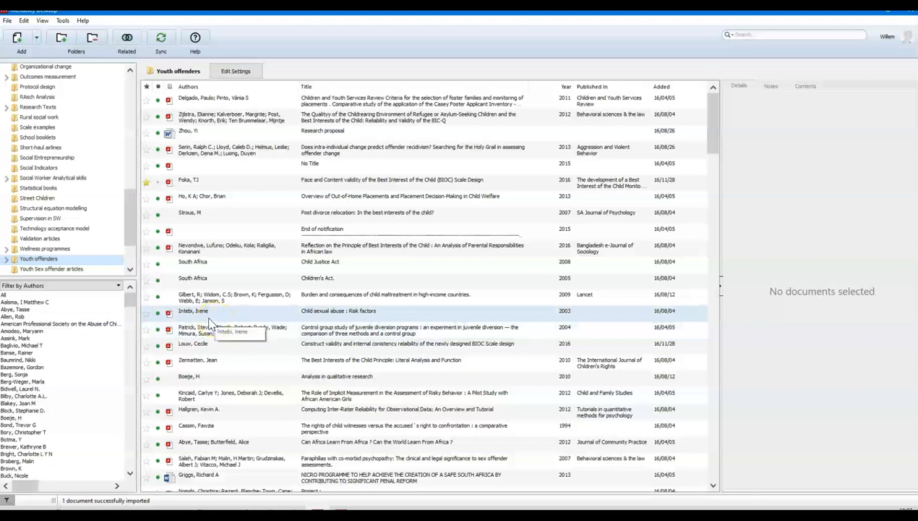
- Browse the Youth offenders document list and show the details of the "Estimating Causal Effects Of Ballot Order" entry
scroll(209, 322, "down", 3)
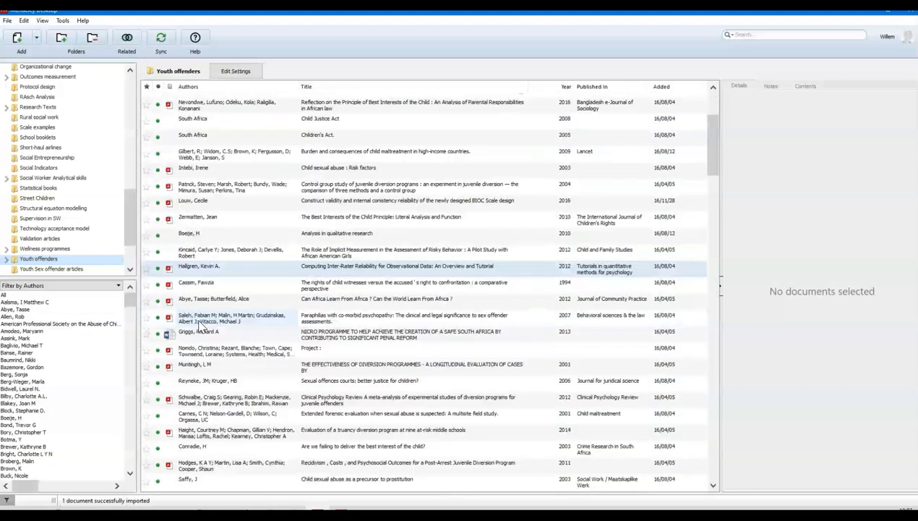
scroll(201, 327, "down", 1)
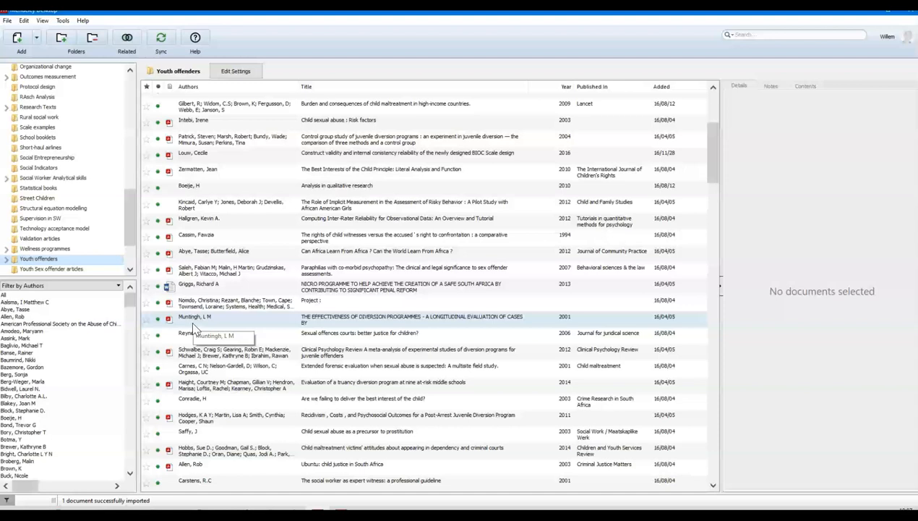
scroll(190, 241, "up", 3)
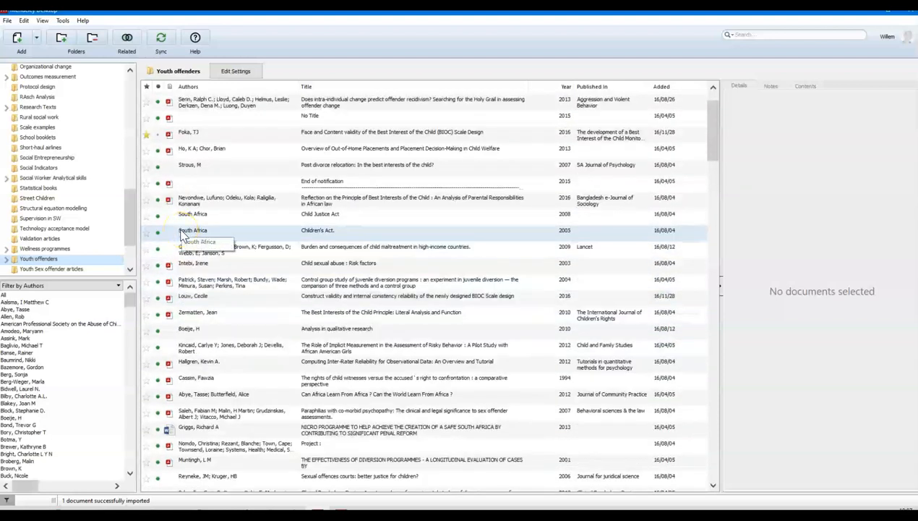
scroll(185, 239, "down", 6)
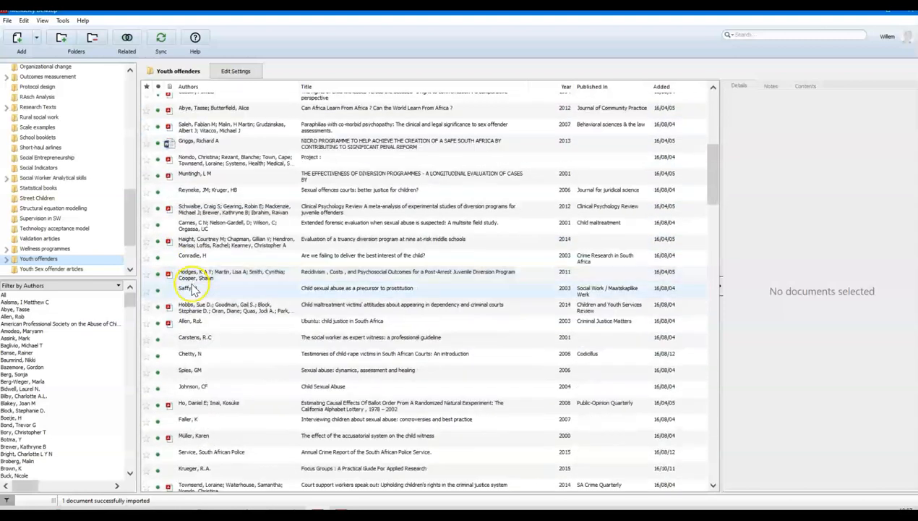
left_click(19, 489)
left_click(197, 405)
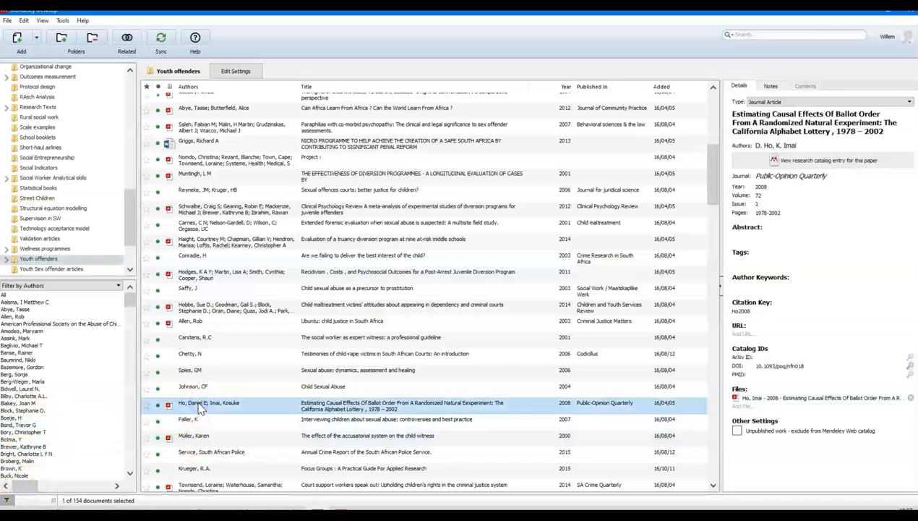
- Open the attached PDF of "The Best Interests of the Child Principle: Literal Analysis and Function"
left_click(224, 412)
left_click(760, 123)
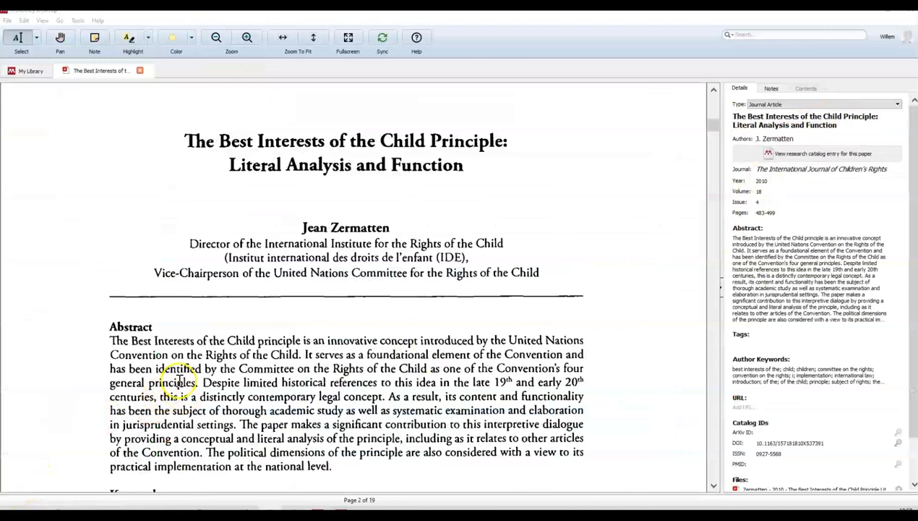
left_click(140, 71)
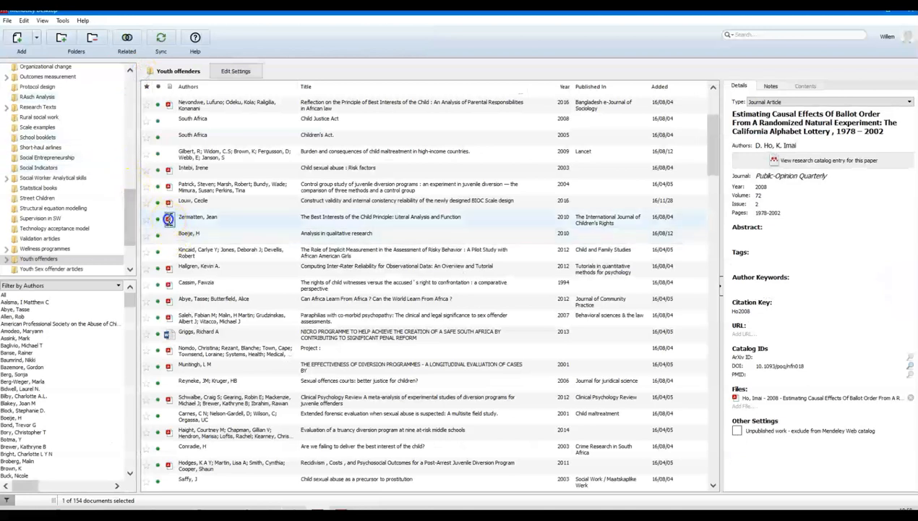
left_click(169, 218)
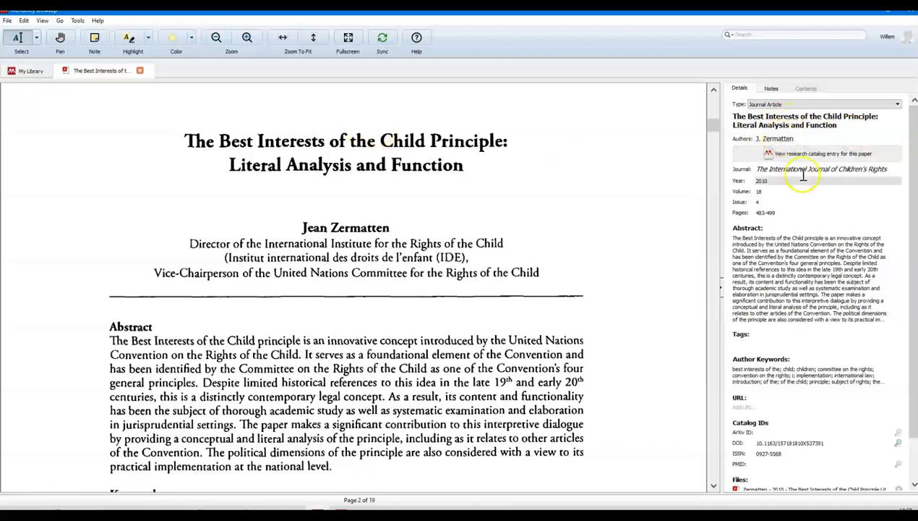
- Review the article's title, abstract and introduction beside its reference details, and look through the available document types
left_click(781, 122)
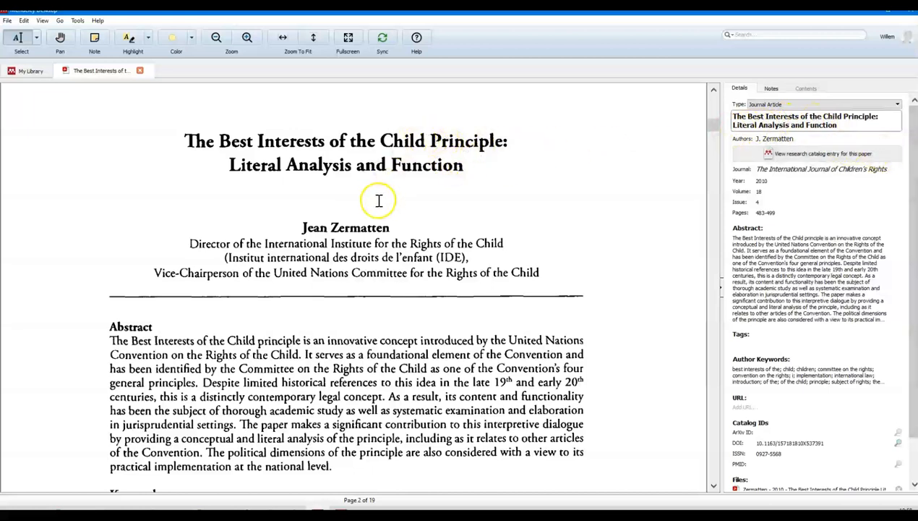
scroll(375, 202, "down", 1)
scroll(374, 203, "down", 5)
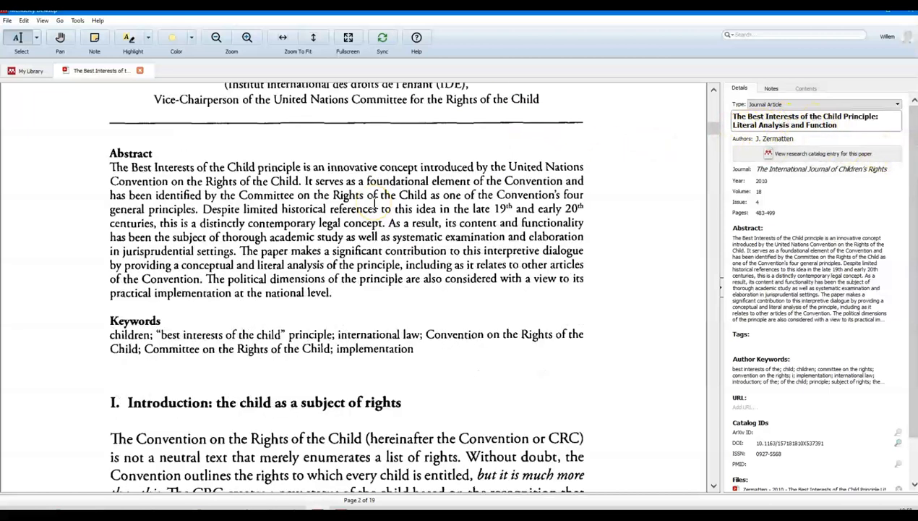
scroll(372, 208, "down", 1)
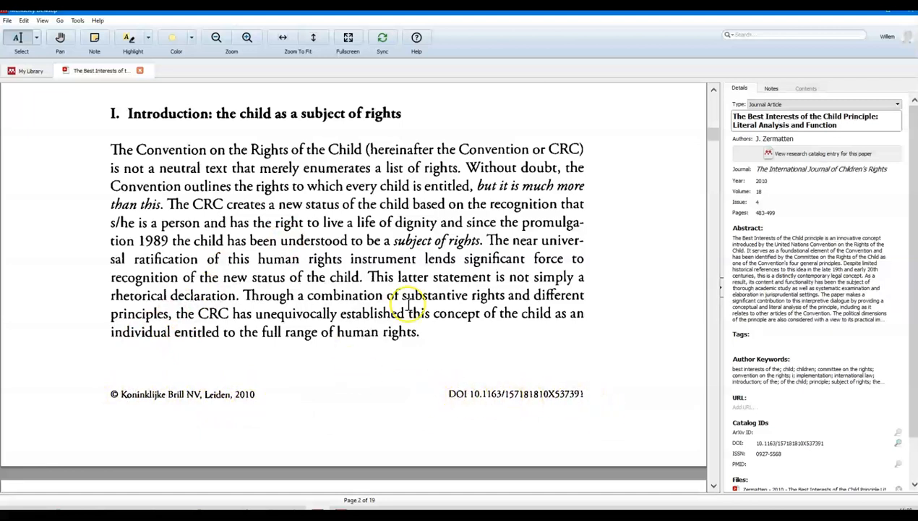
scroll(481, 253, "up", 5)
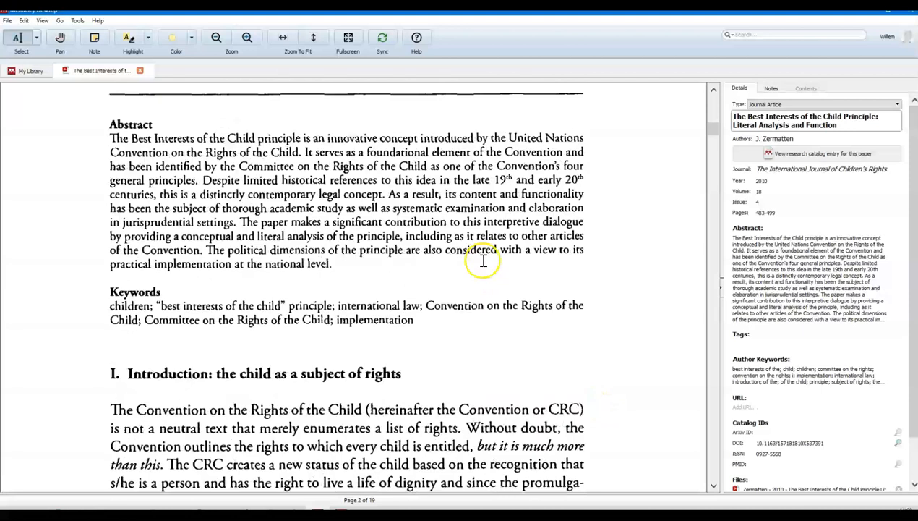
left_click(897, 105)
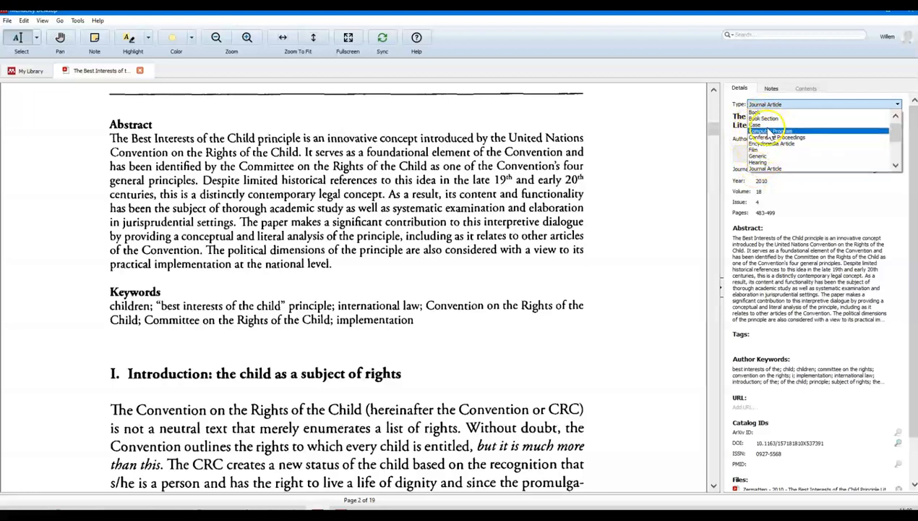
left_click(897, 105)
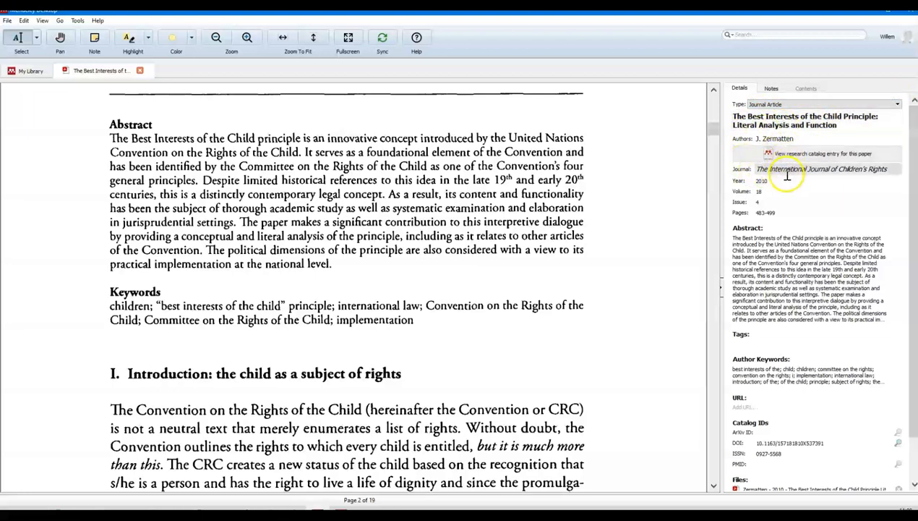
- Check the article's author name format, journal title, year, volume, issue, pages, catalog IDs and attached file in its reference details
left_click(748, 139)
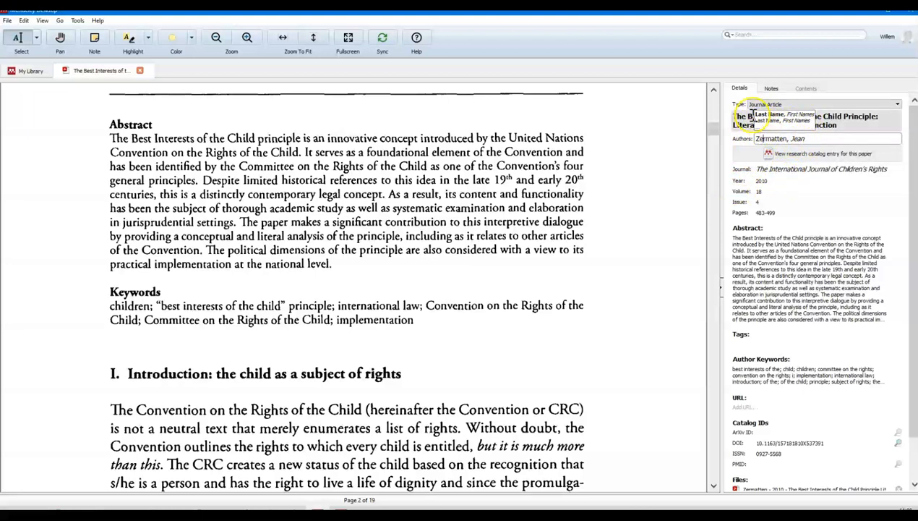
left_click(808, 139)
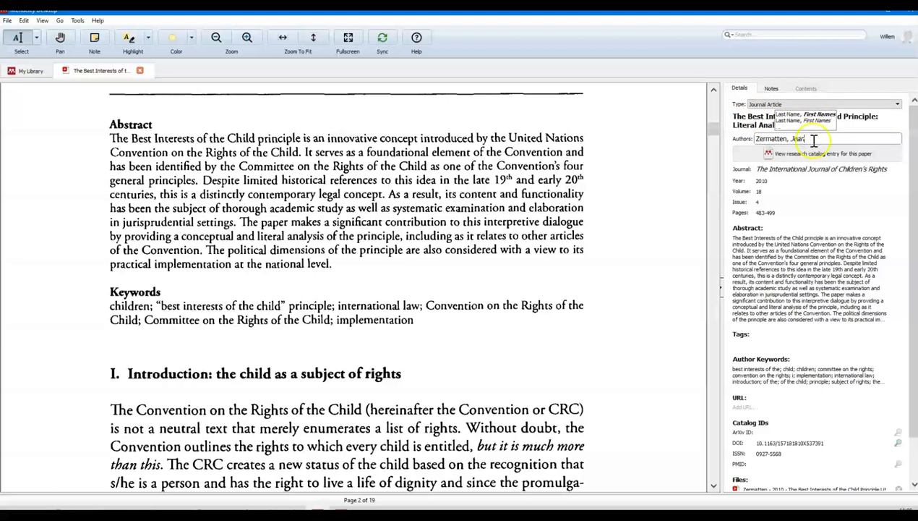
left_click(766, 170)
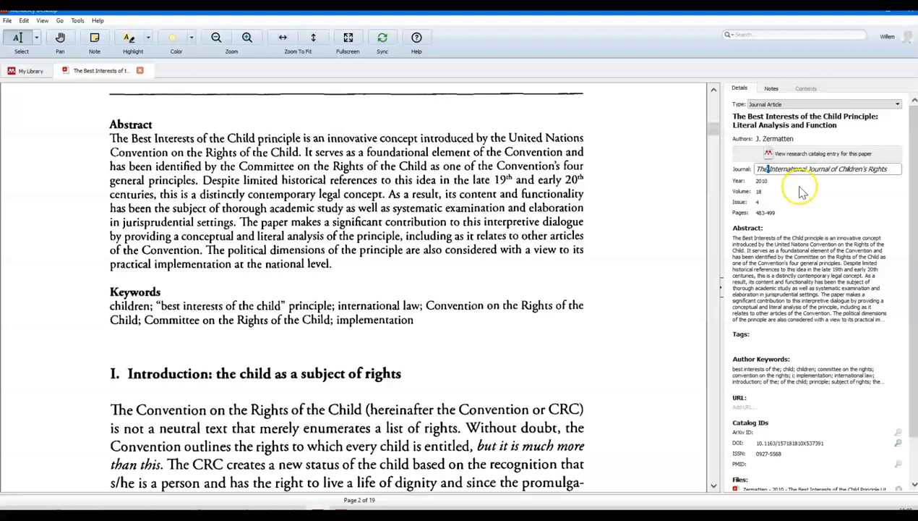
left_click(750, 232)
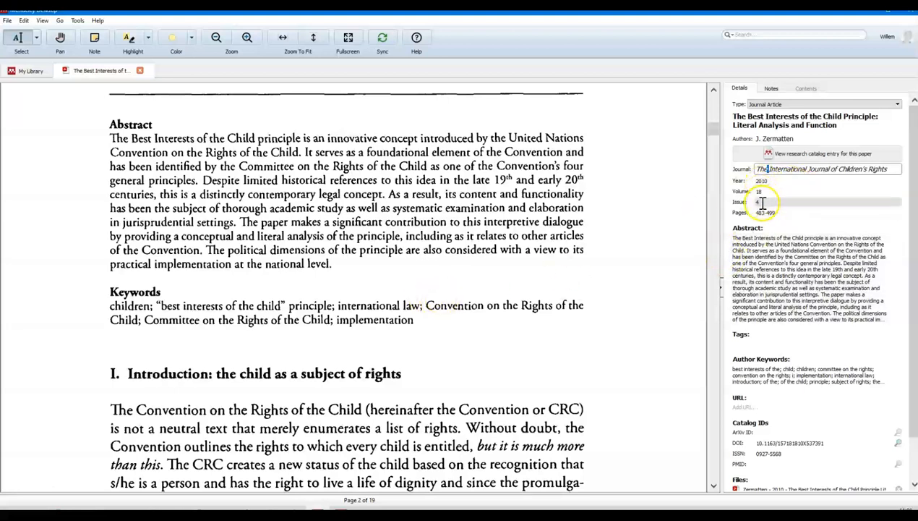
scroll(791, 229, "down", 1)
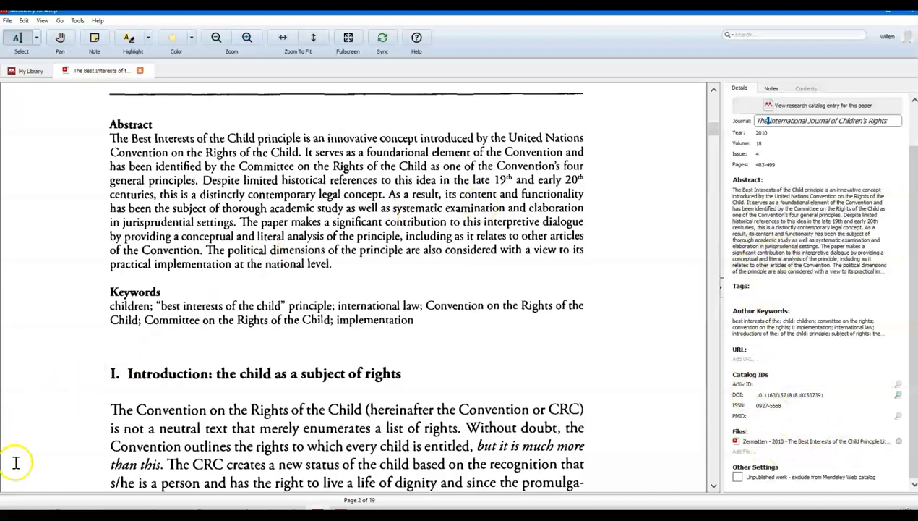
left_click(19, 493)
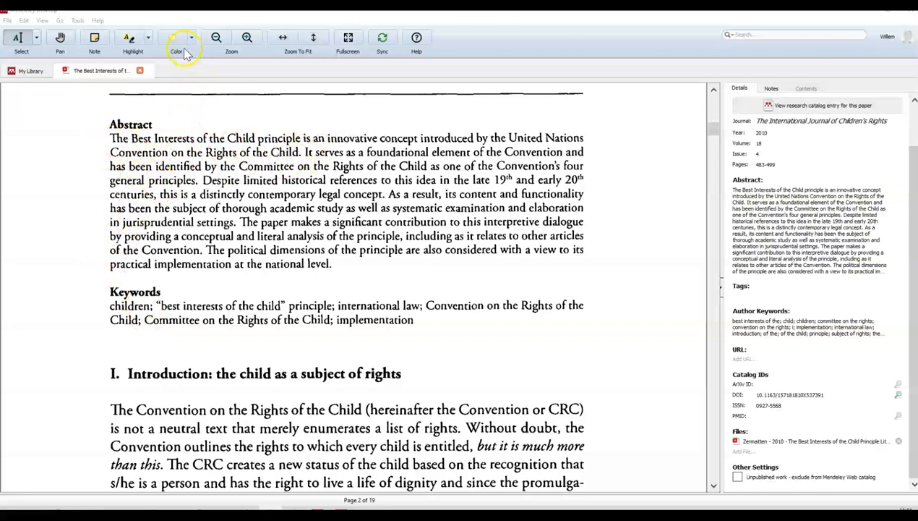
- Highlight the abstract, the keywords and the phrase "Convention outlines the rights to which every child is entitled" in yellow
left_click(128, 39)
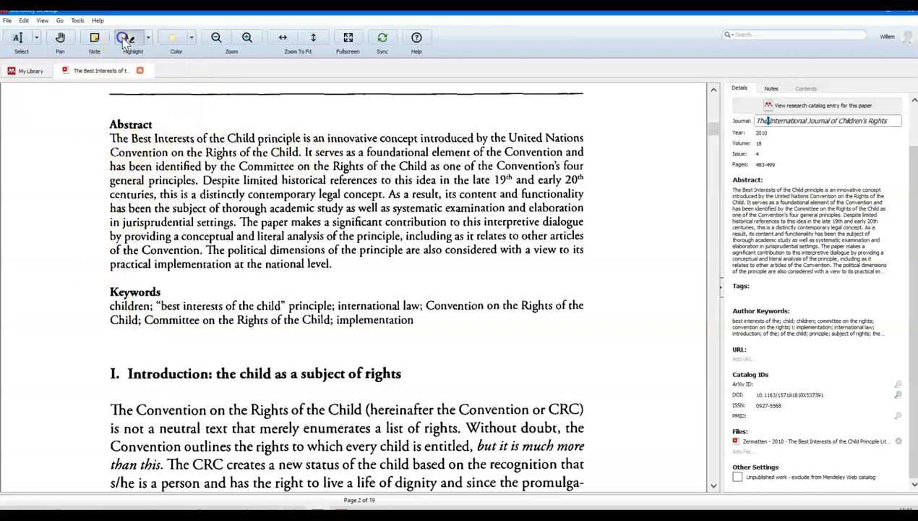
left_click_drag(111, 306, 151, 308)
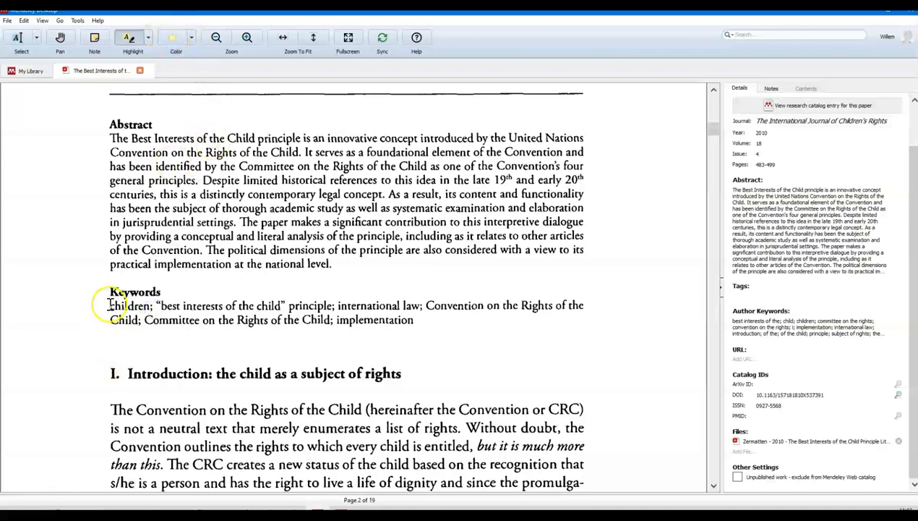
left_click_drag(155, 315, 372, 325)
scroll(327, 351, "down", 3)
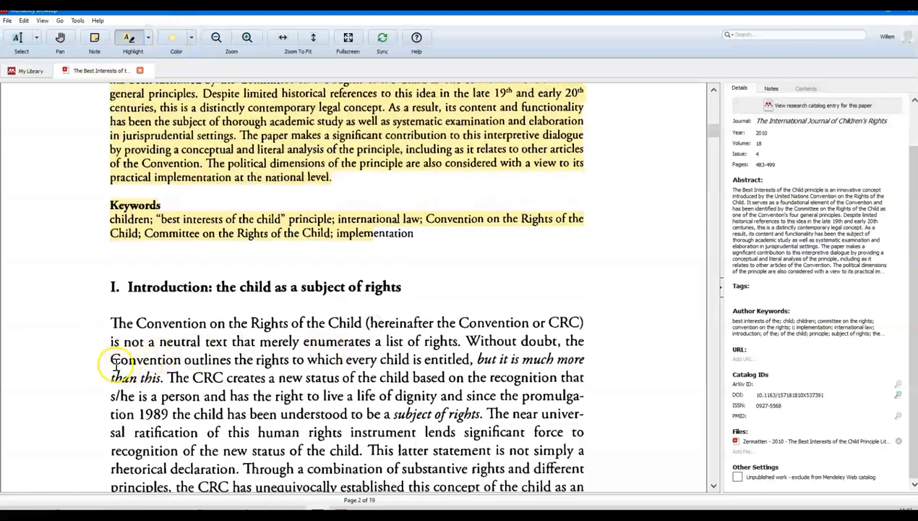
left_click_drag(123, 357, 470, 359)
- Highlight "the child has been understood to be a subject of rights" in the introduction in green
scroll(268, 369, "down", 1)
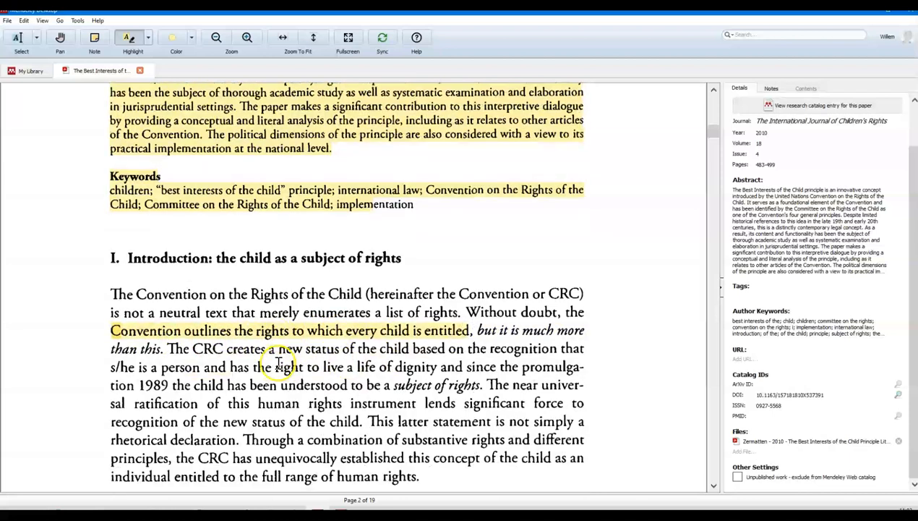
left_click(190, 34)
left_click(174, 69)
left_click_drag(174, 386, 483, 385)
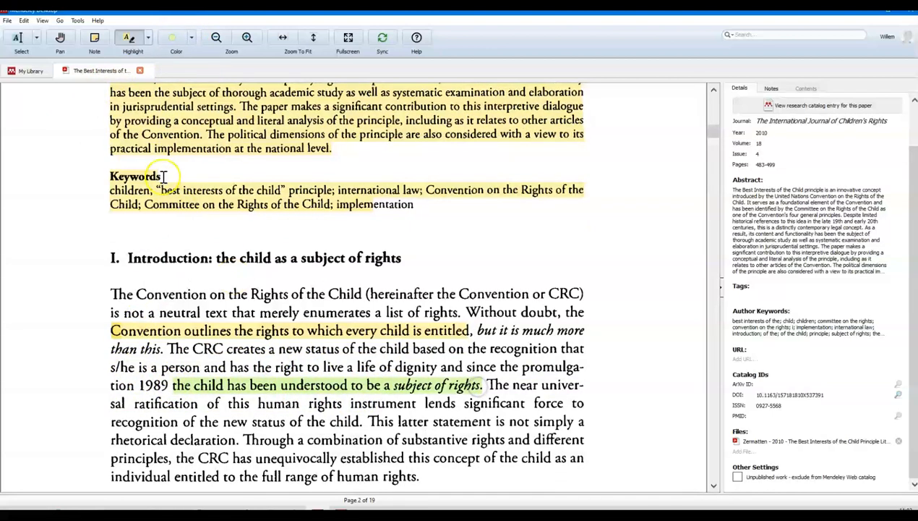
- Highlight "Through a combination of substant" in the last lines of the introduction in red
left_click(191, 38)
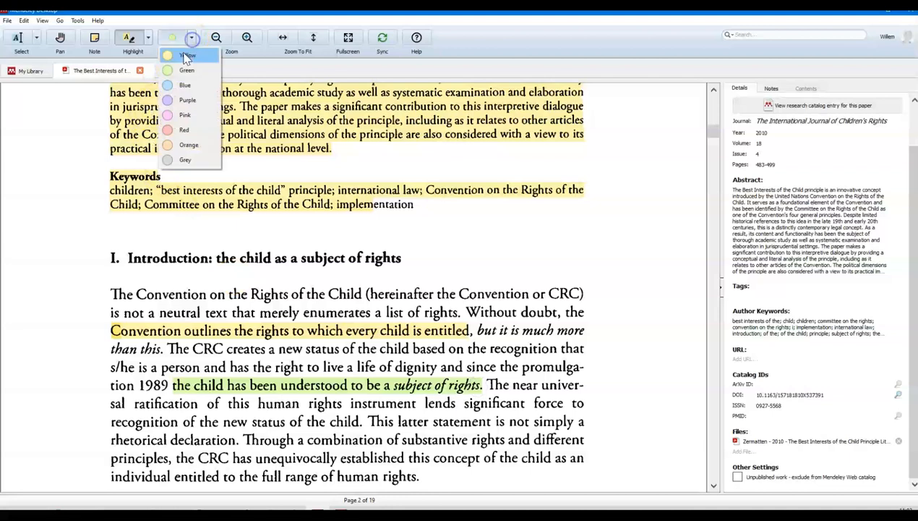
left_click(184, 129)
scroll(224, 239, "down", 1)
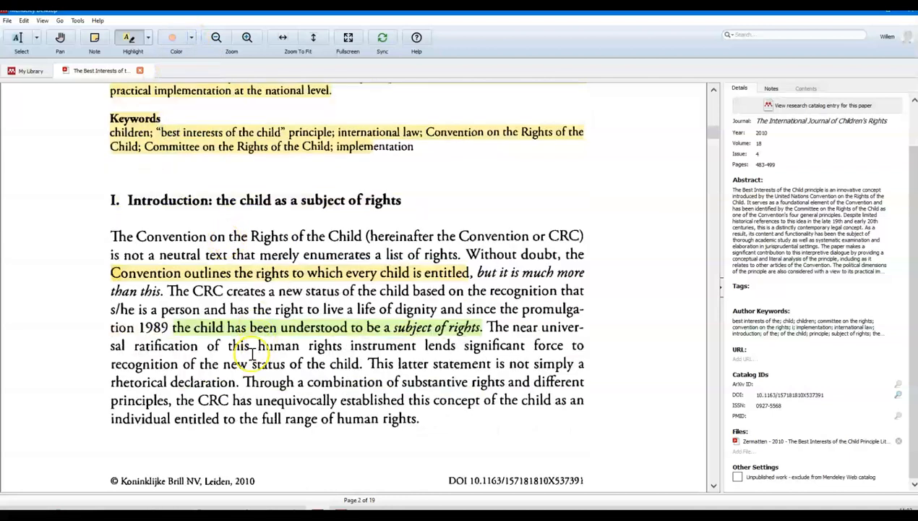
left_click_drag(244, 382, 445, 381)
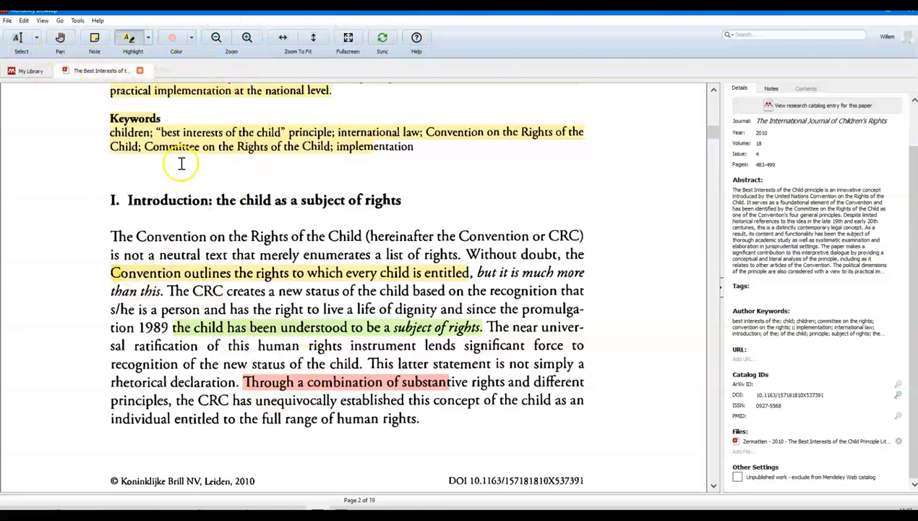
- Add a note with placeholder text at the first sentence of section II on page 3 and display its marker
left_click(215, 39)
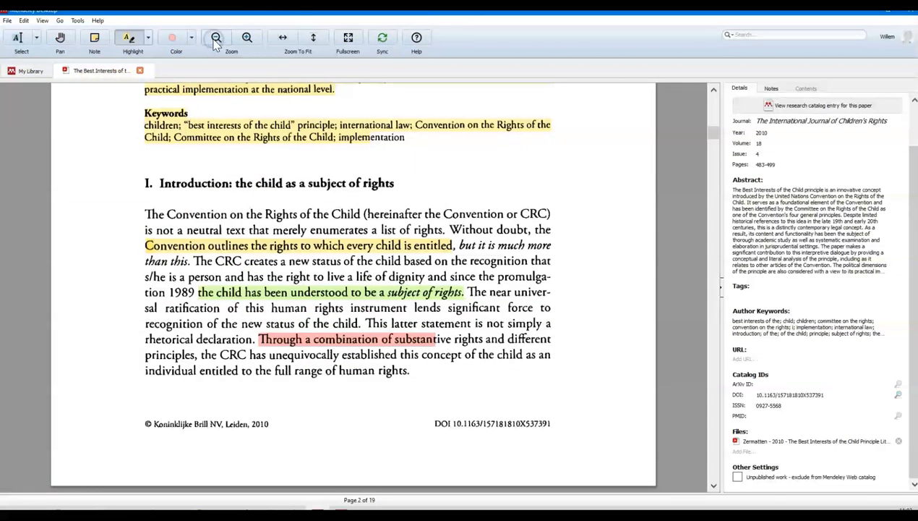
left_click(247, 38)
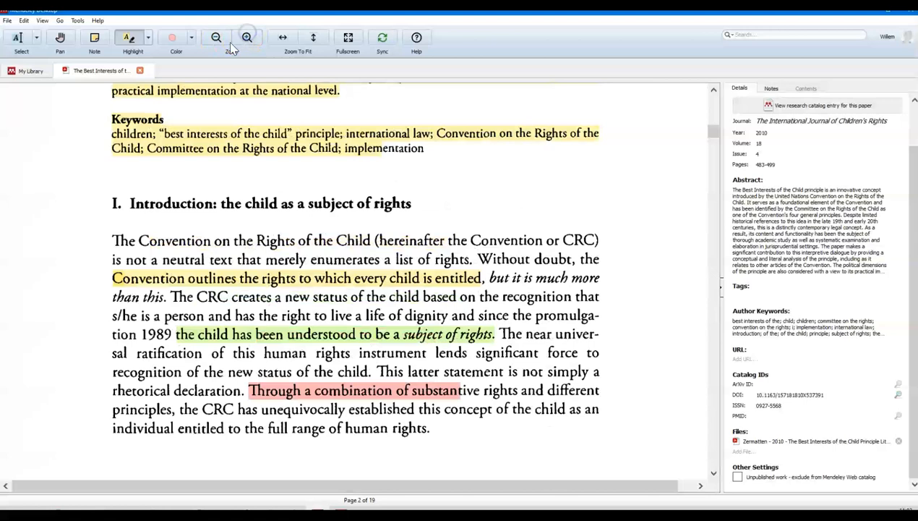
left_click(216, 40)
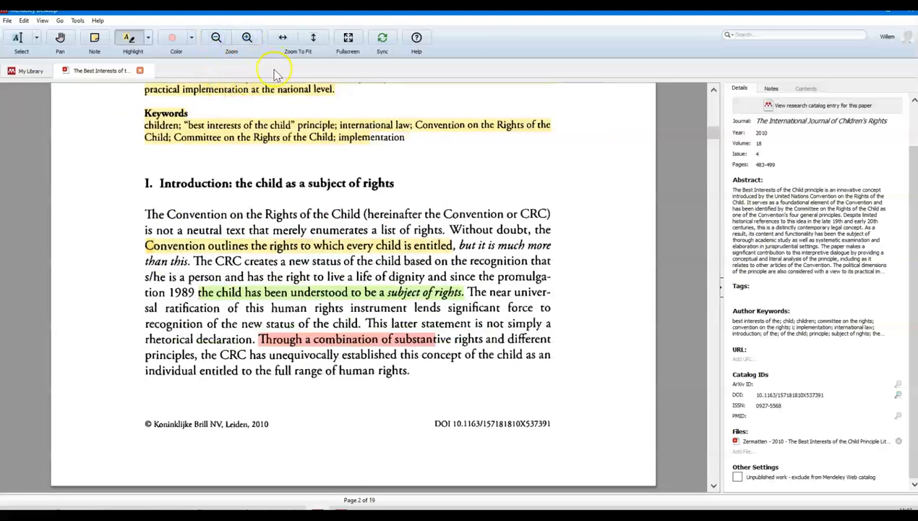
scroll(301, 228, "down", 10)
scroll(296, 229, "down", 4)
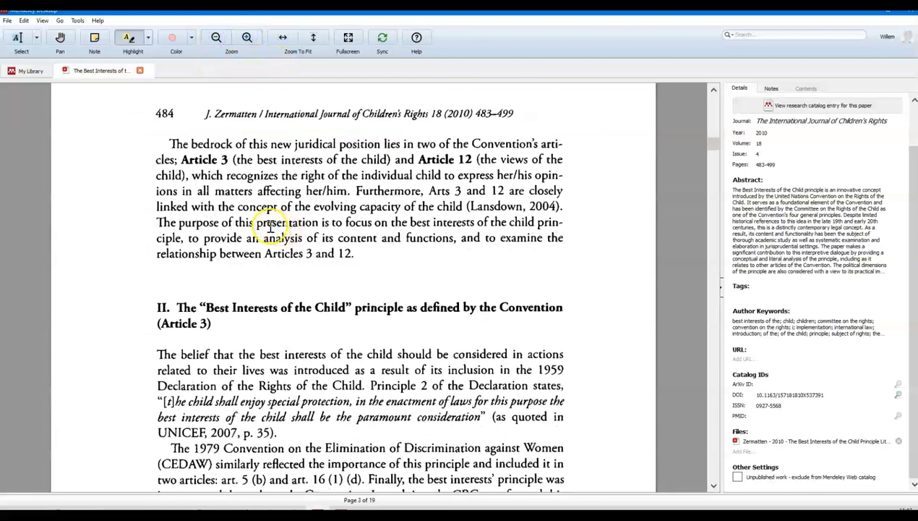
scroll(269, 226, "down", 2)
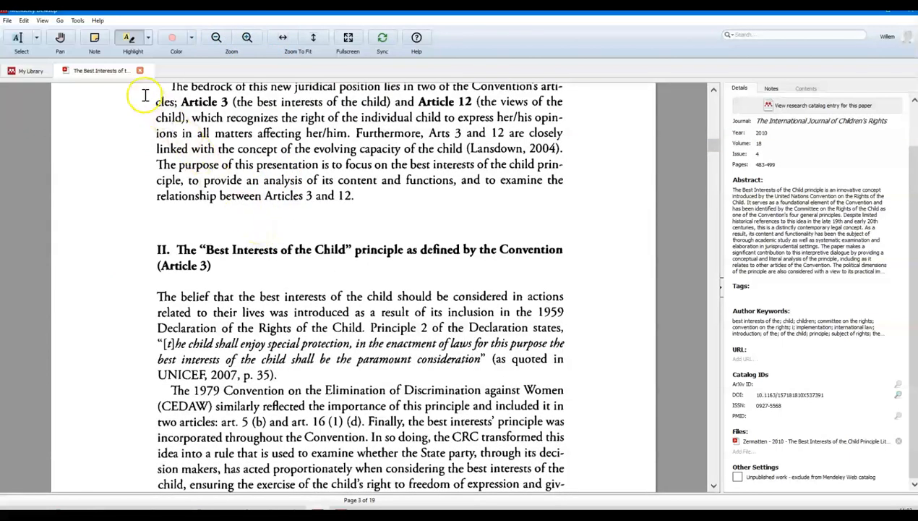
left_click(94, 42)
left_click(281, 293)
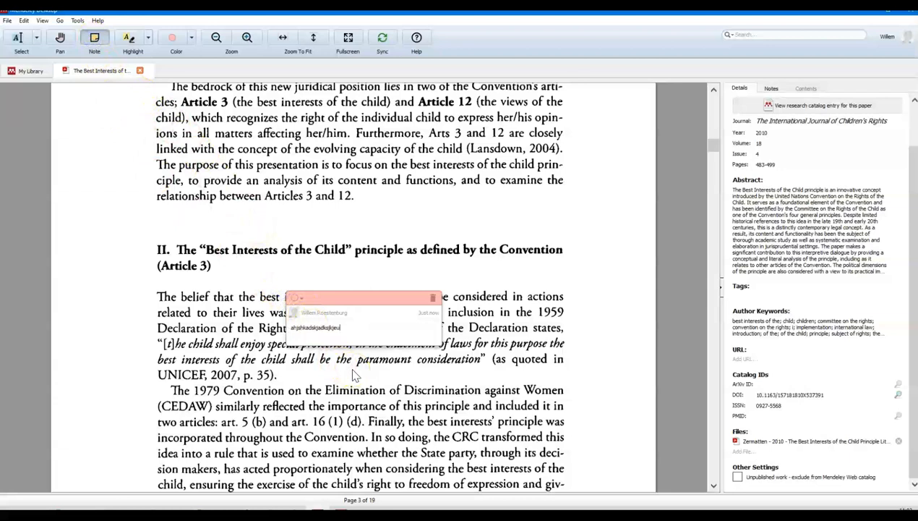
left_click(488, 360)
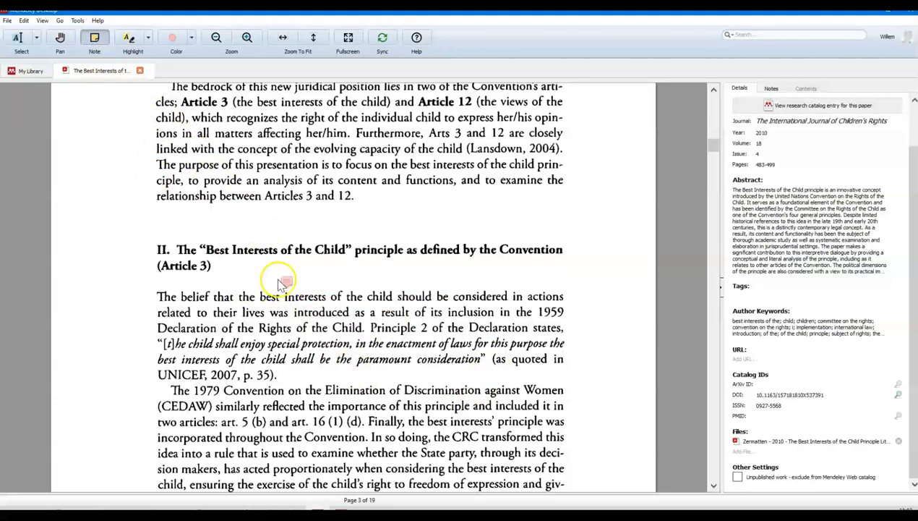
mouse_move(287, 281)
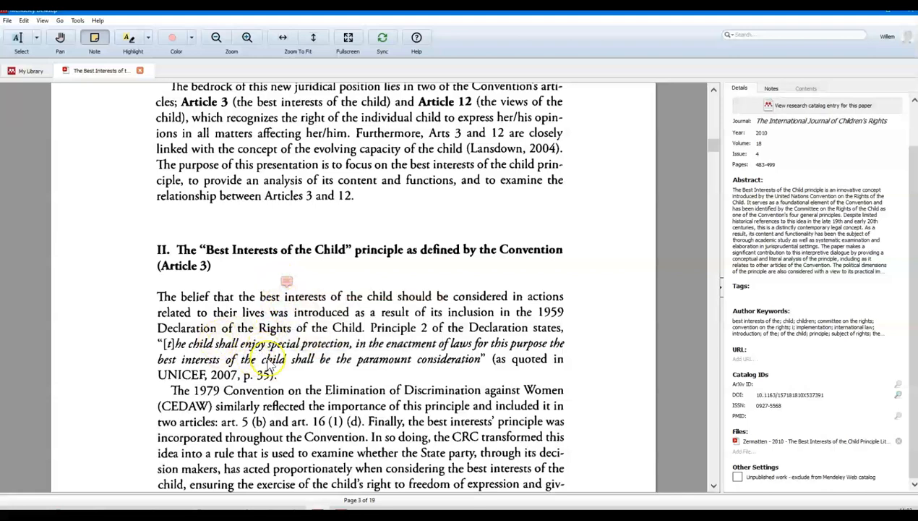
- Select the first two text lines of article page 484, from "The bedrock of this new" to "the views of the", and copy them
scroll(266, 364, "down", 4)
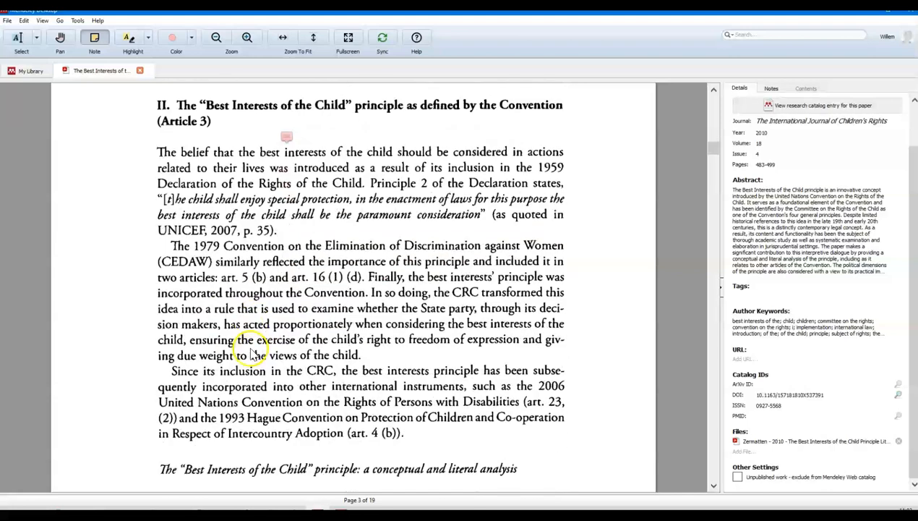
scroll(245, 347, "up", 2)
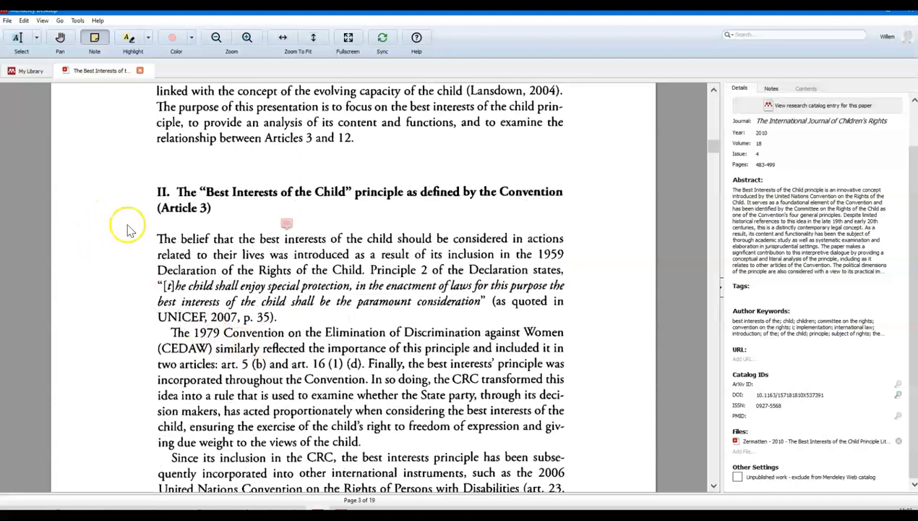
scroll(129, 230, "up", 8)
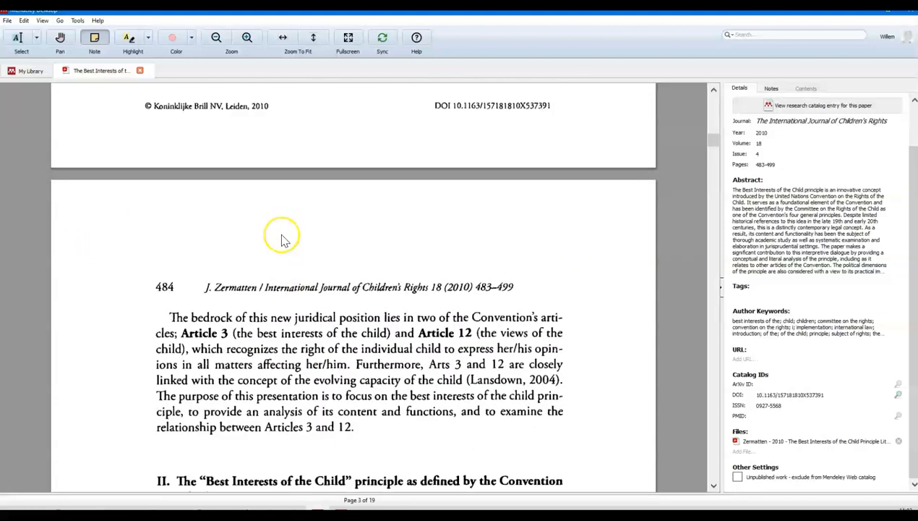
scroll(282, 239, "up", 2)
left_click(34, 42)
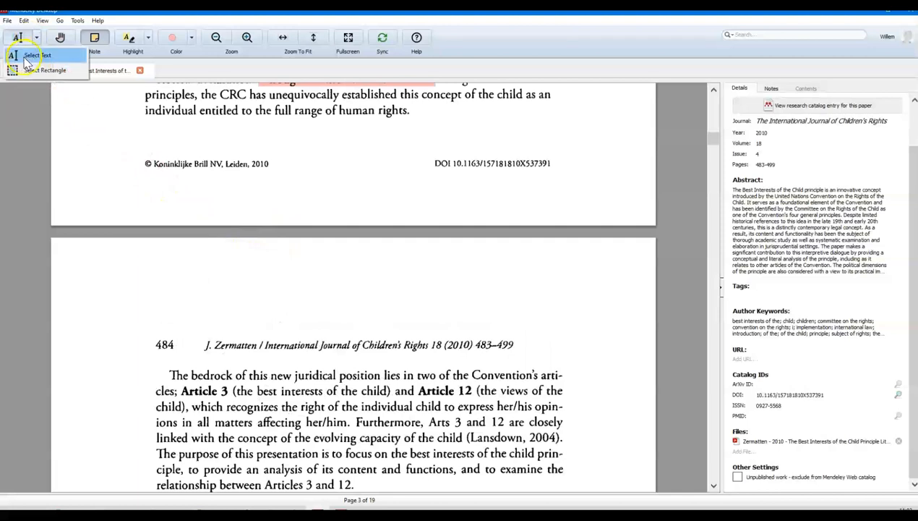
left_click(35, 56)
left_click_drag(174, 374, 568, 395)
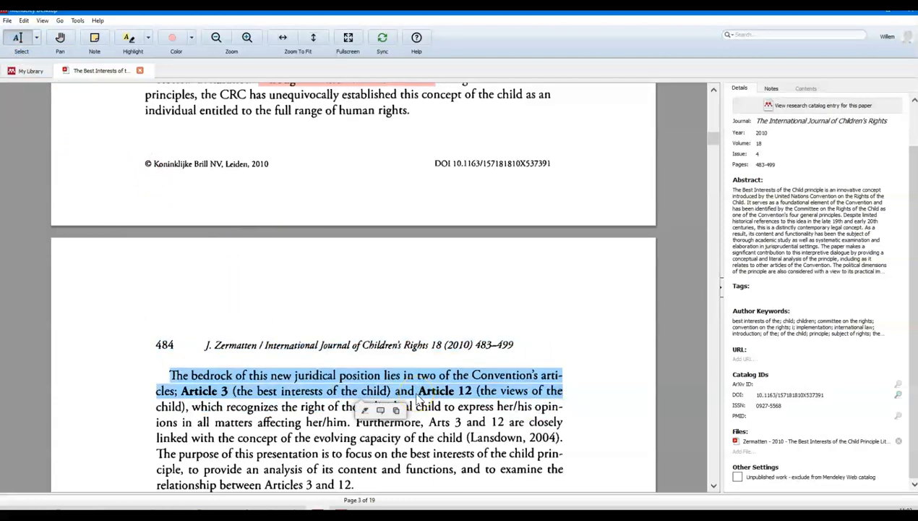
left_click(398, 410)
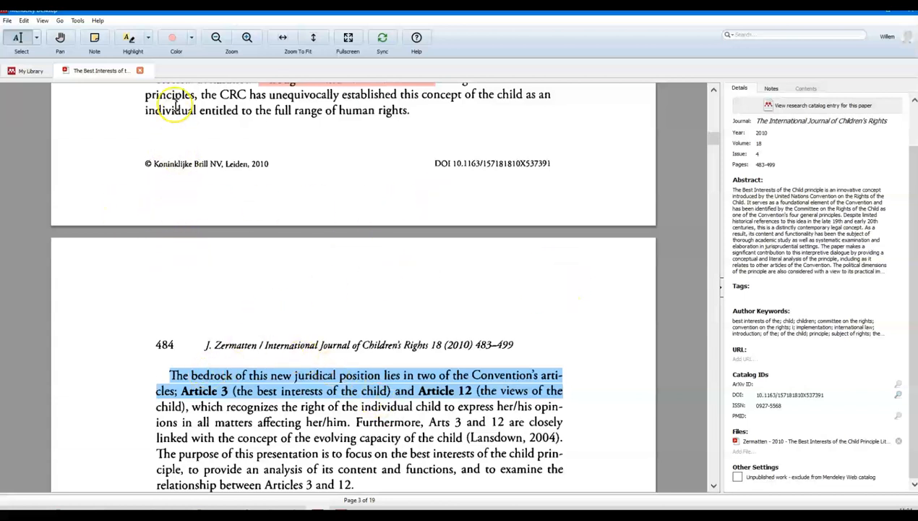
- Close the article PDF and show the details of the "Child Justice Act" entry in the Youth offenders list
left_click(140, 70)
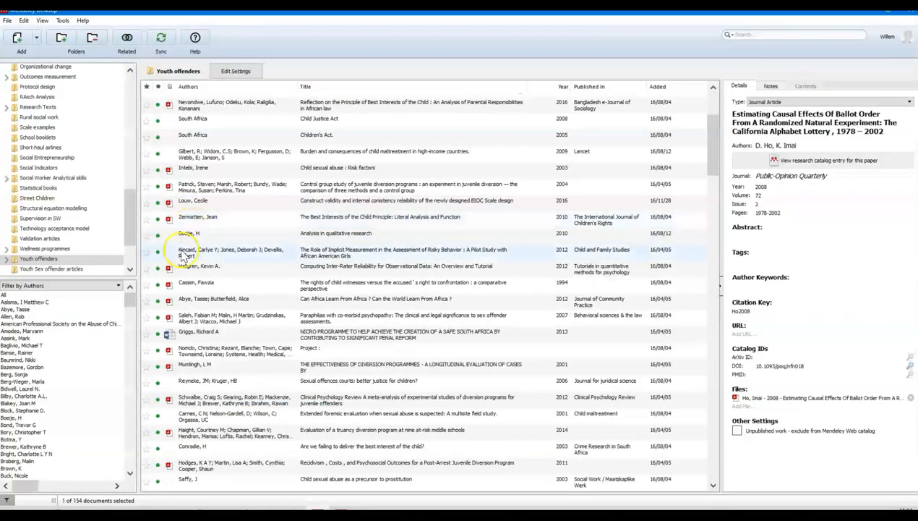
left_click(187, 125)
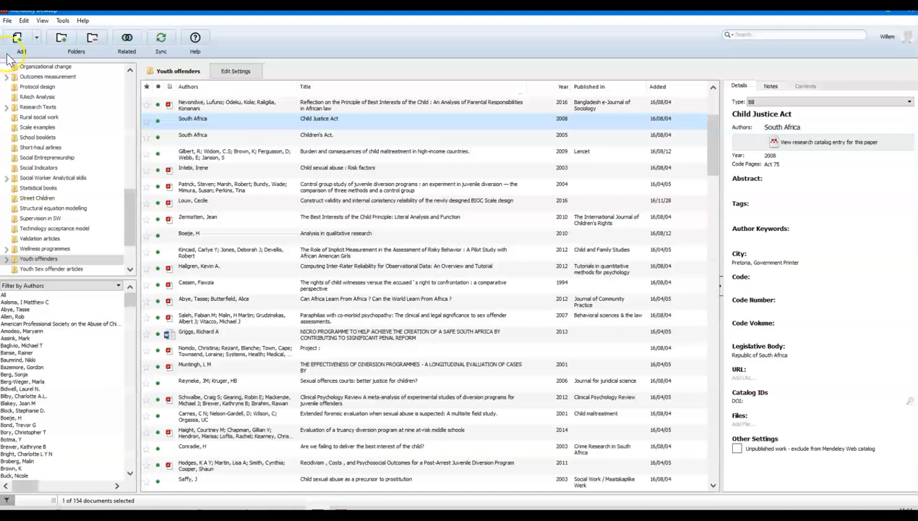
left_click(10, 20)
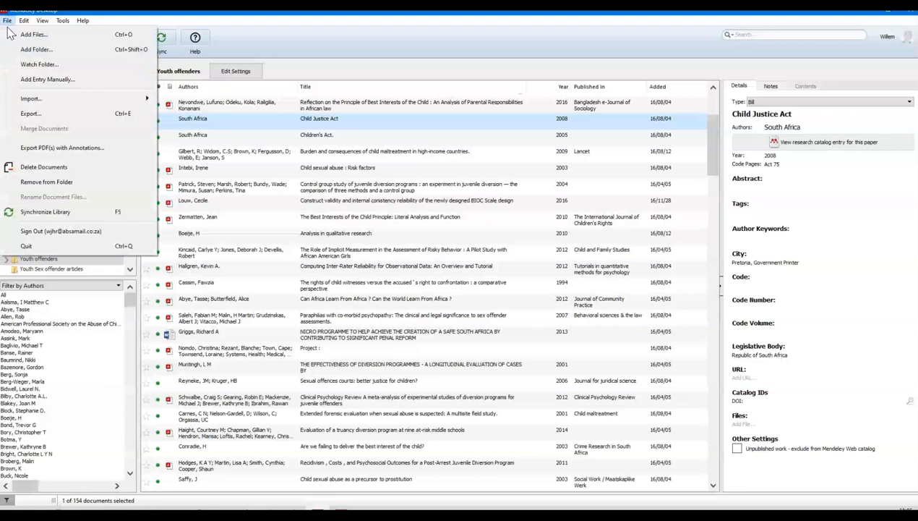
left_click(23, 21)
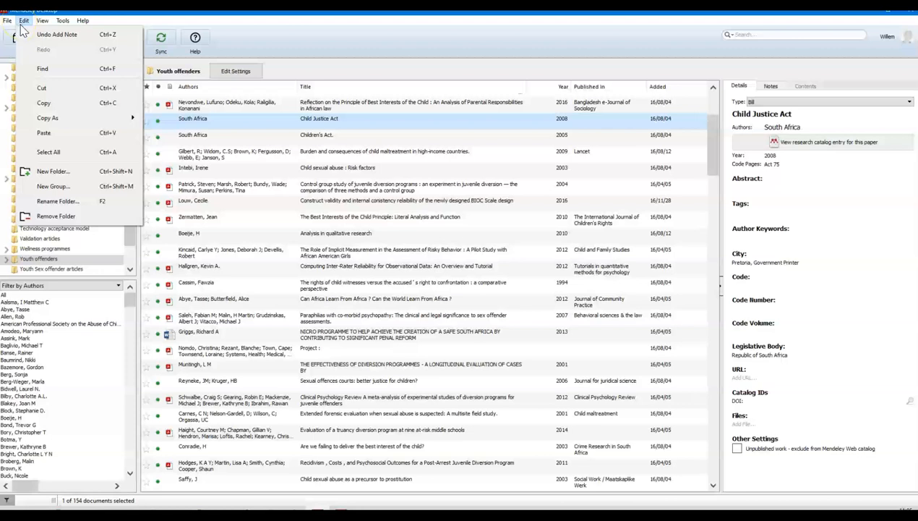
left_click(258, 45)
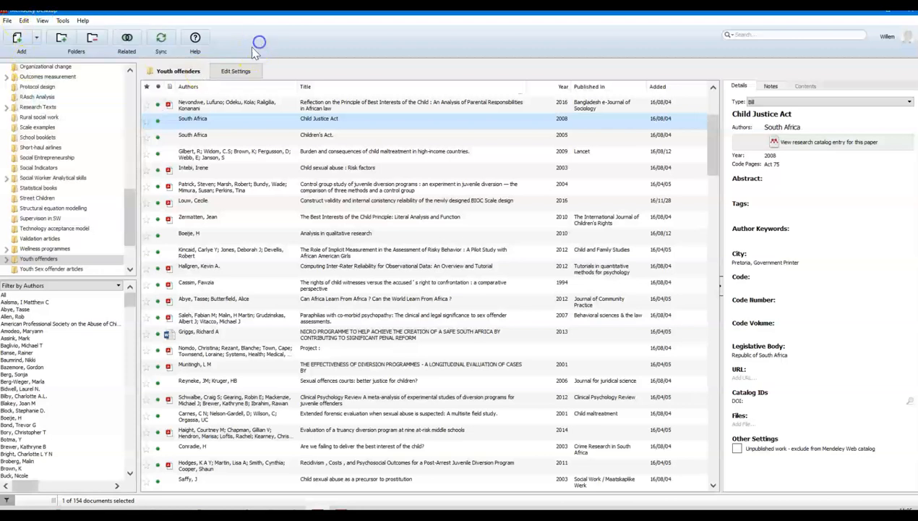
- Fill in a manual entry of type Book titled "Research at grass roots", look through its remaining fields and cancel it
left_click(36, 40)
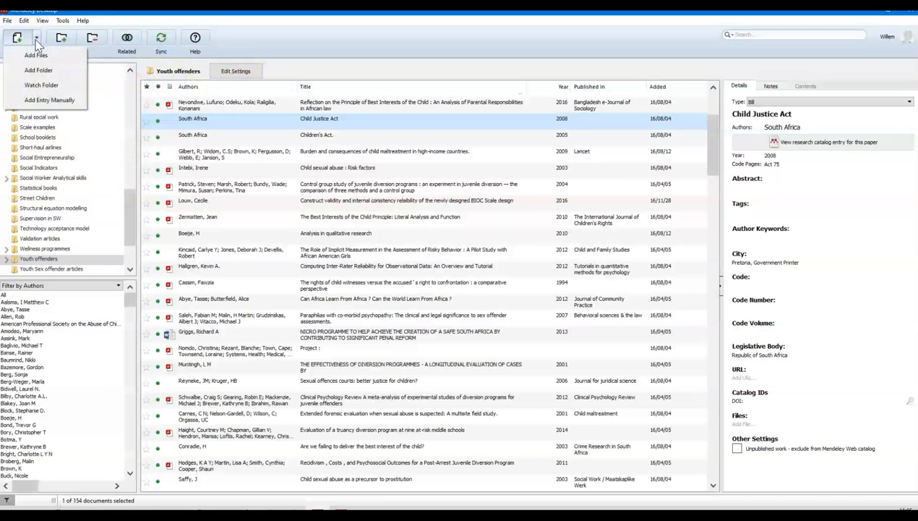
left_click(32, 103)
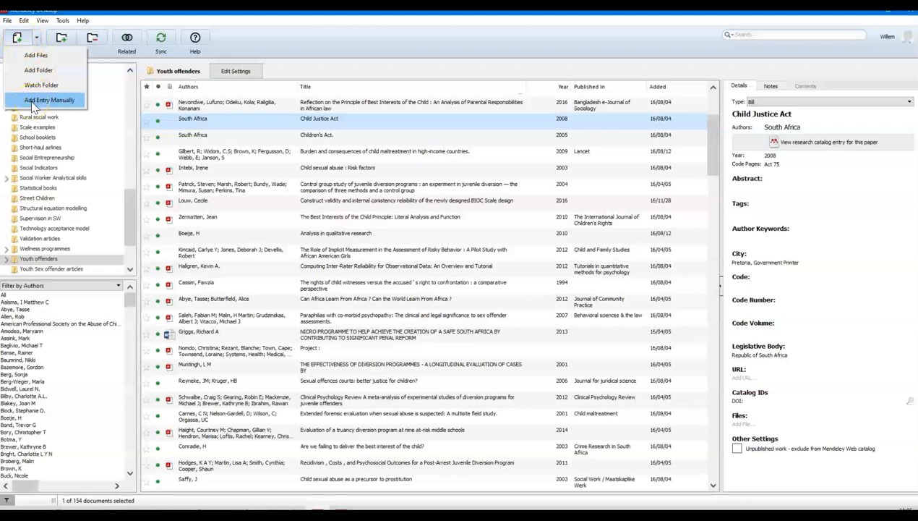
left_click(33, 101)
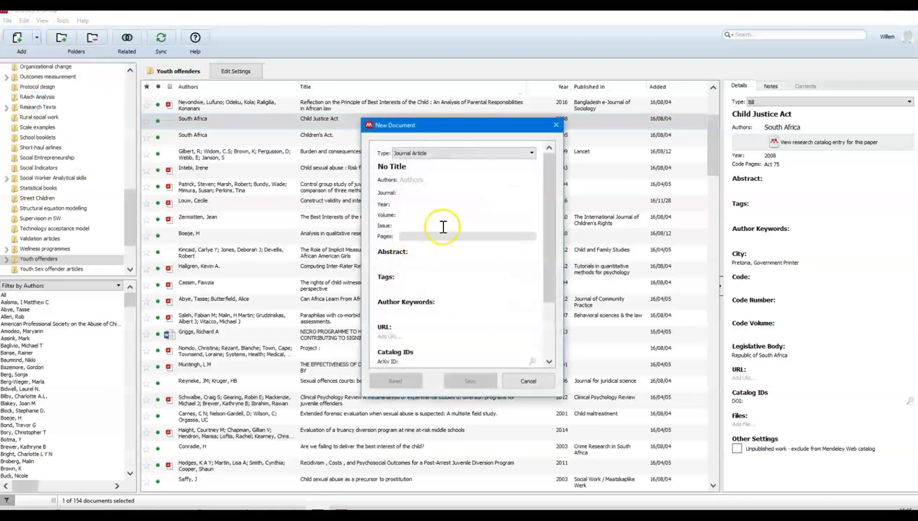
left_click(531, 156)
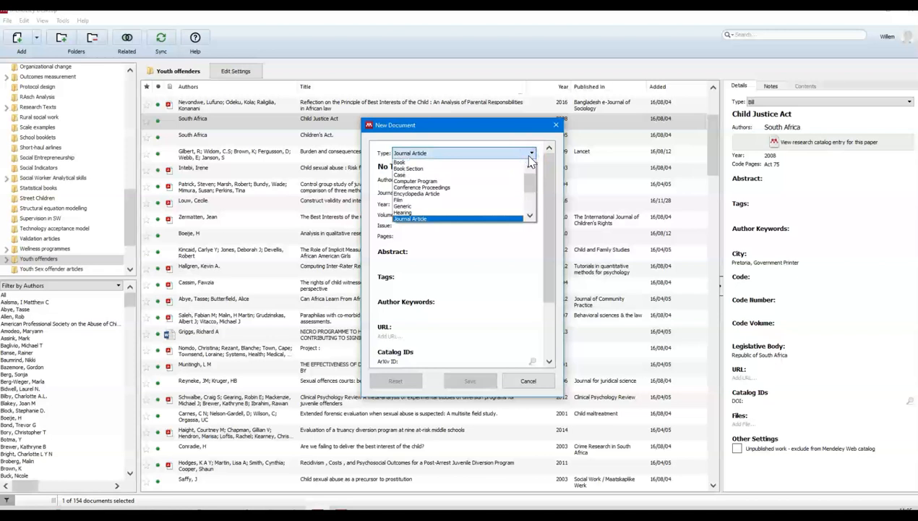
left_click(409, 161)
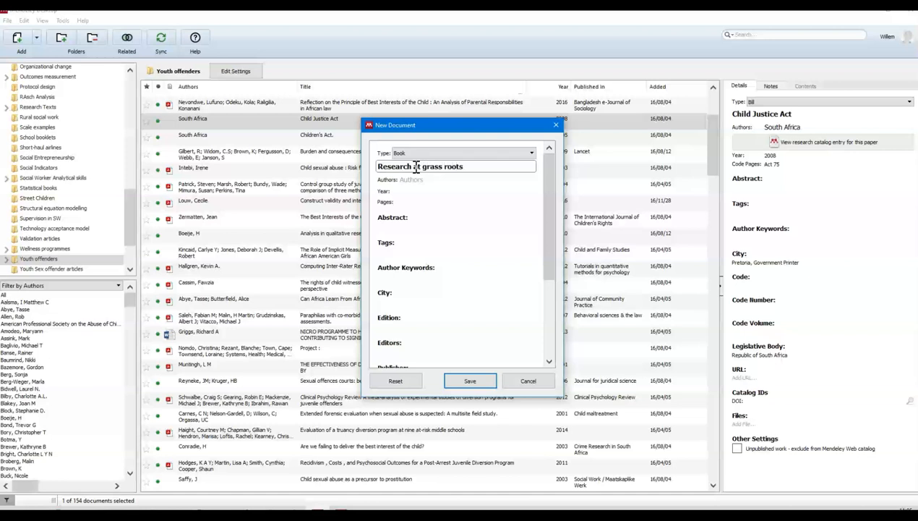
left_click(410, 180)
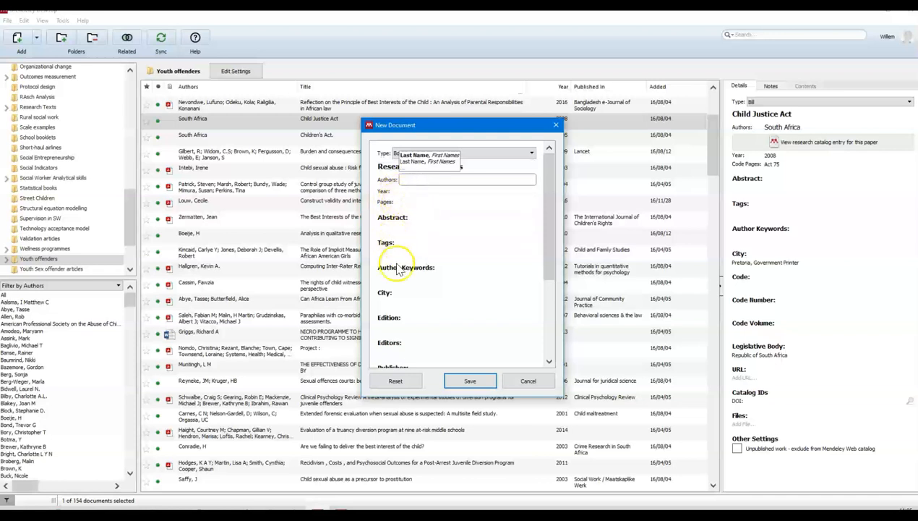
scroll(419, 343, "down", 1)
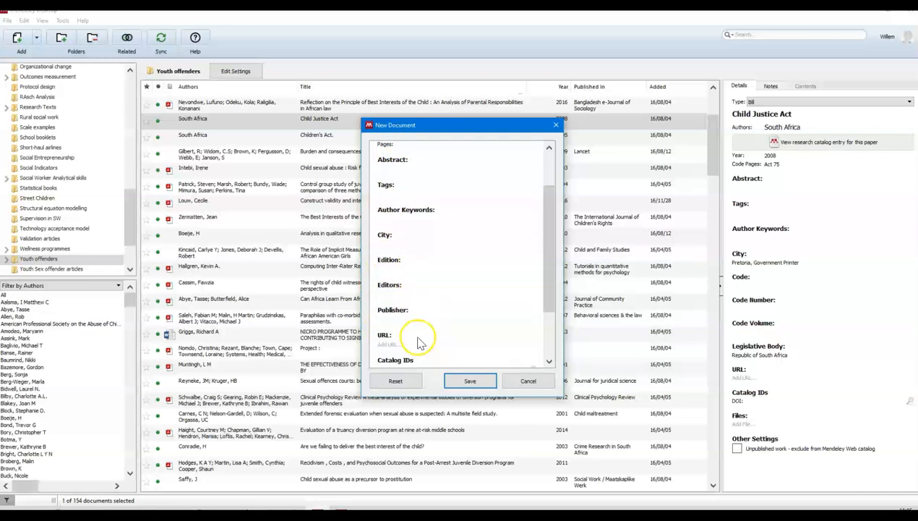
scroll(416, 340, "down", 1)
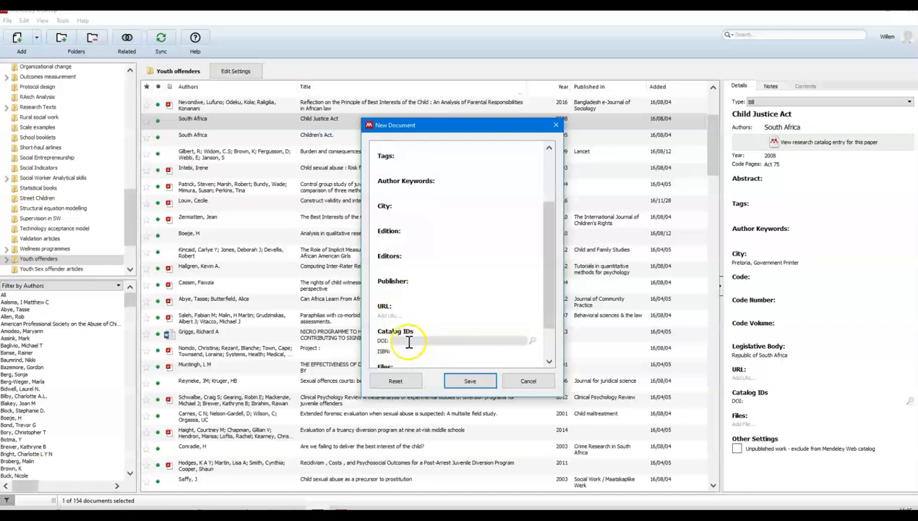
left_click(520, 382)
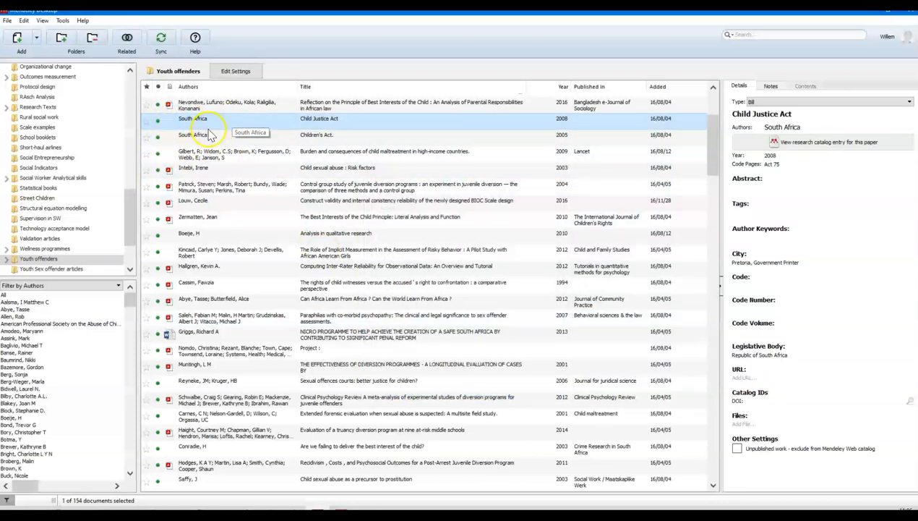
- Mark the 2014 article "An Exploratory Study of the Characteristics That Prevent Youth from Completing a Family Violence Diversion Program" as a favourite
left_click(769, 126)
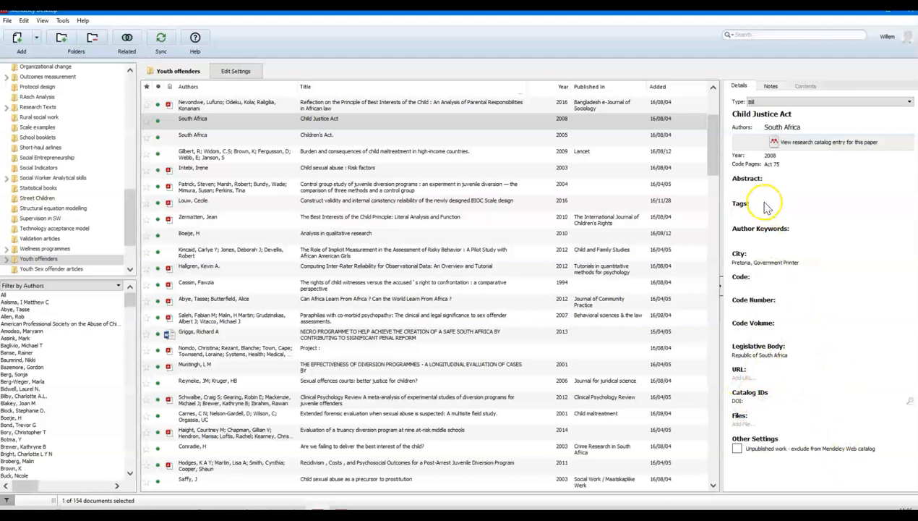
left_click(174, 125)
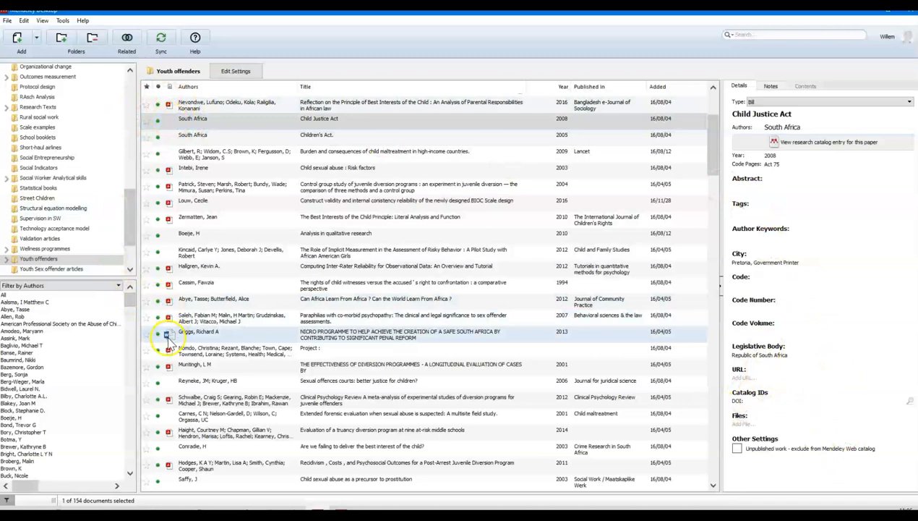
scroll(177, 325, "down", 2)
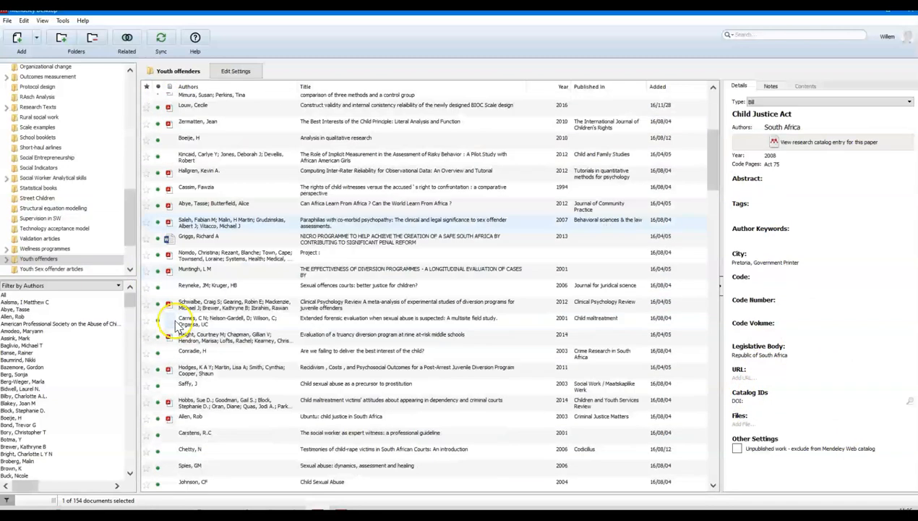
scroll(170, 354, "down", 5)
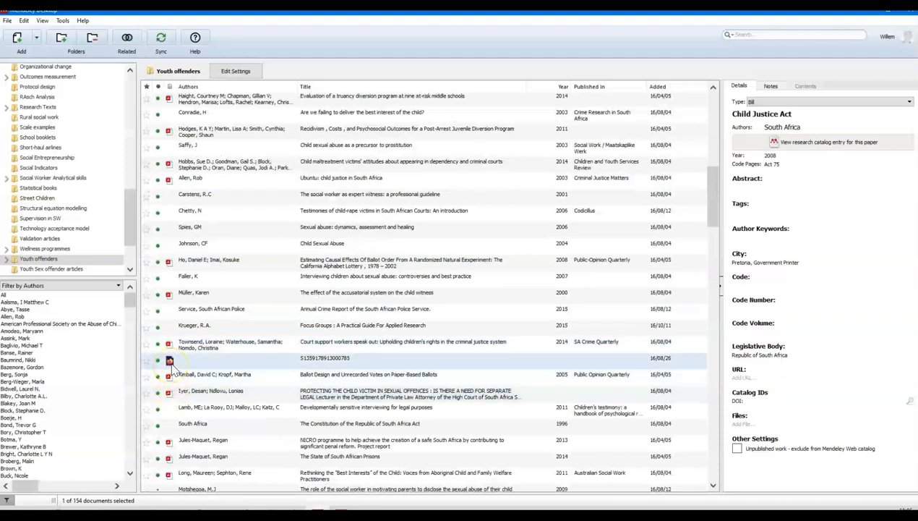
scroll(172, 366, "down", 7)
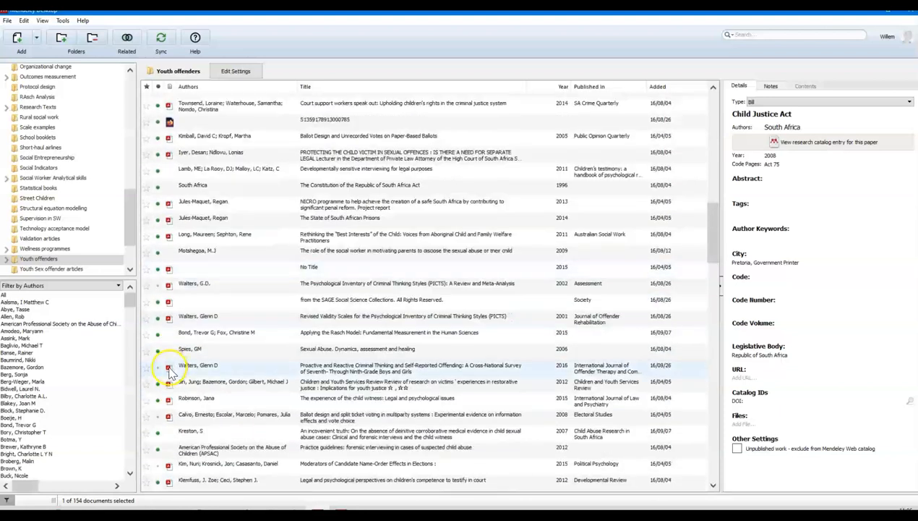
scroll(166, 384, "down", 2)
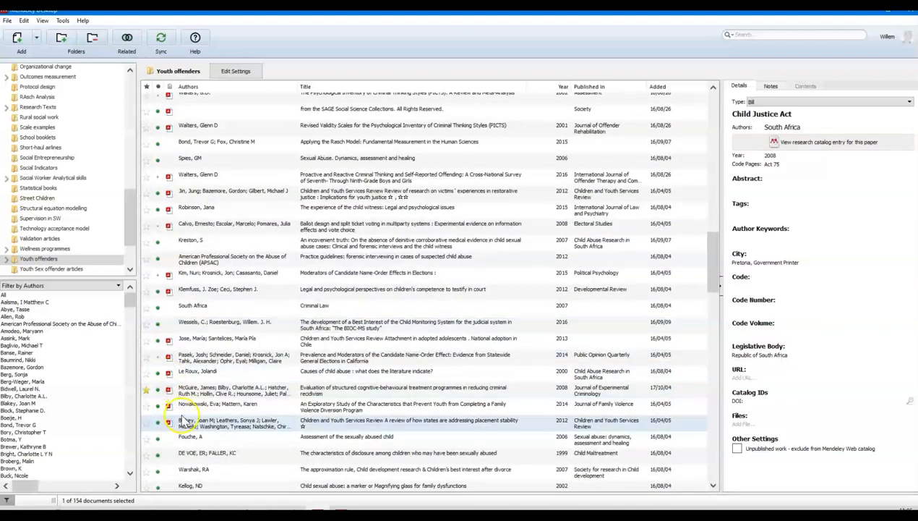
left_click(146, 407)
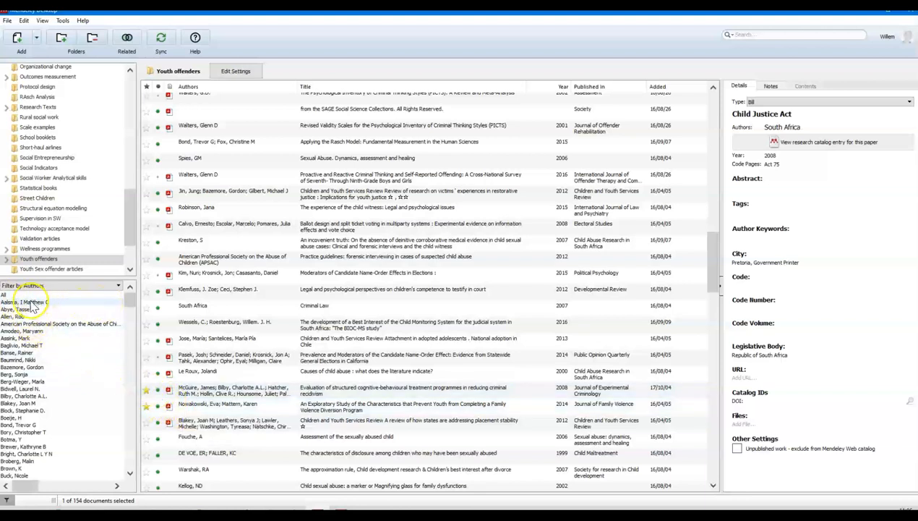
- Look through the alphabetical author filter for the Youth offenders folder and return to its beginning
scroll(16, 337, "down", 6)
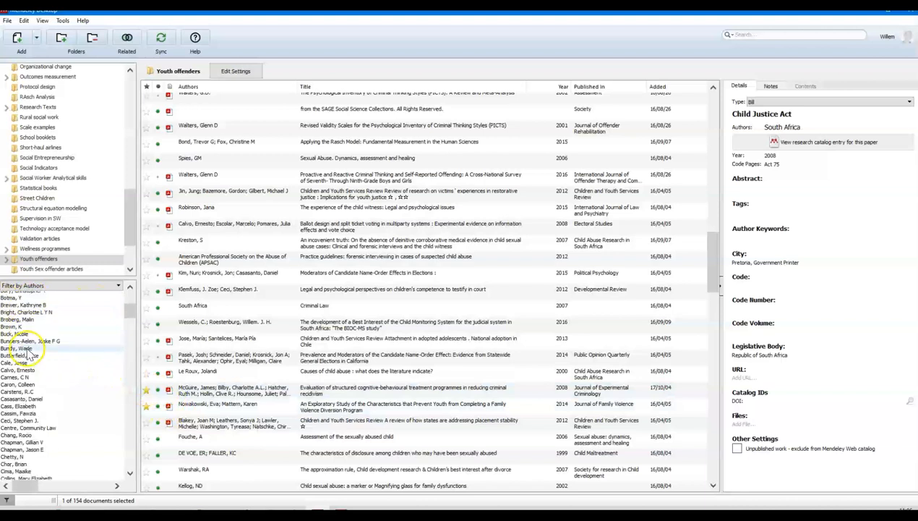
scroll(25, 354, "down", 10)
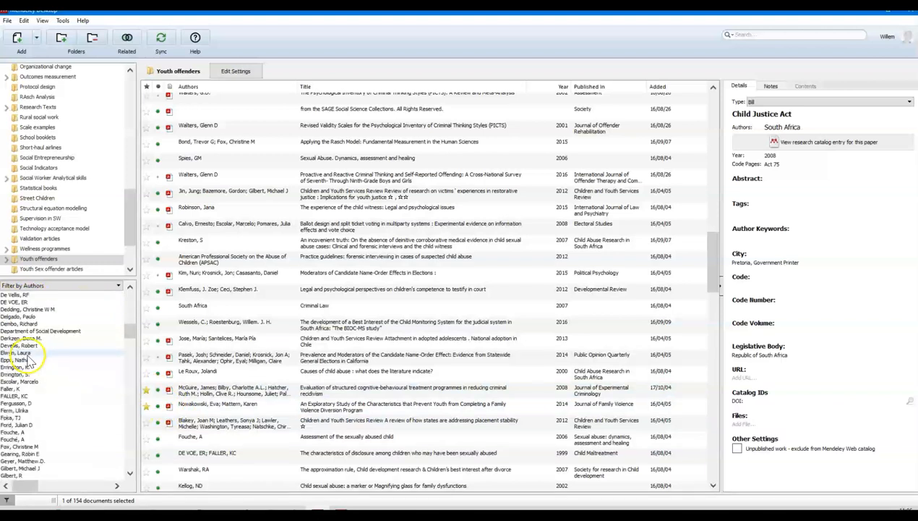
scroll(29, 361, "down", 10)
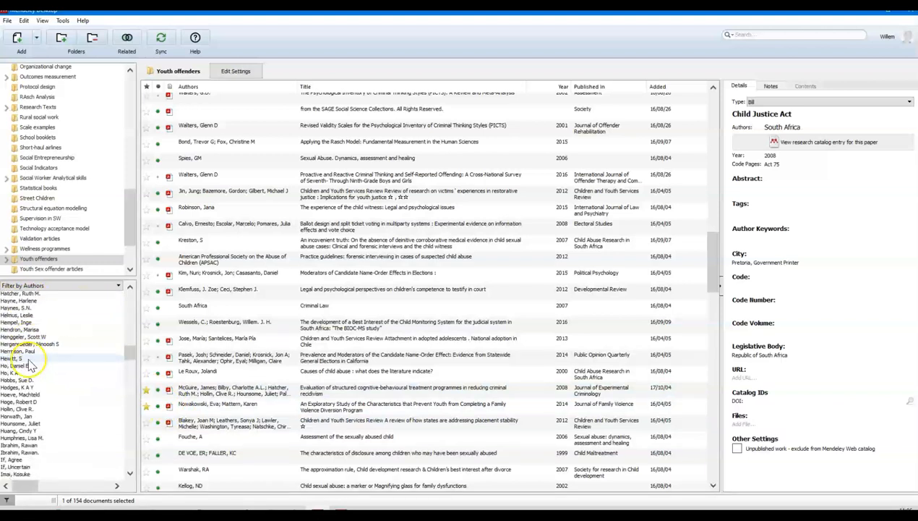
scroll(28, 365, "down", 10)
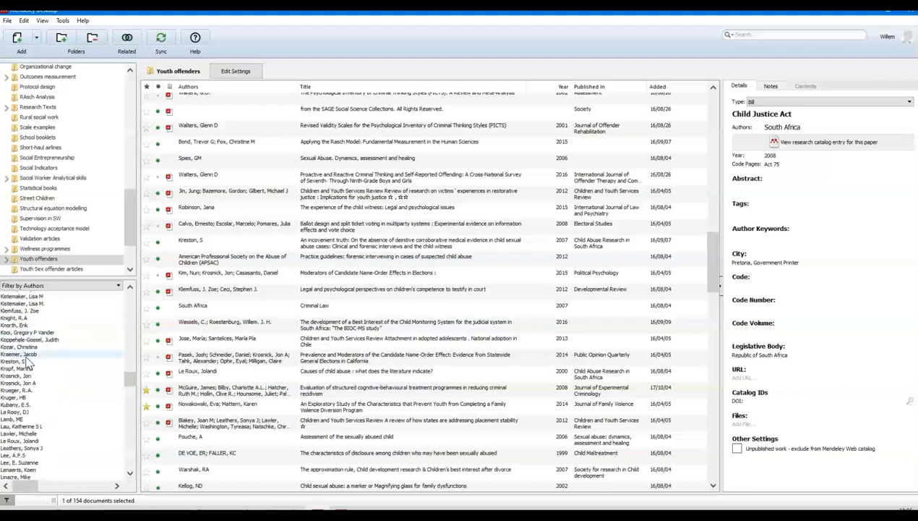
scroll(29, 365, "down", 10)
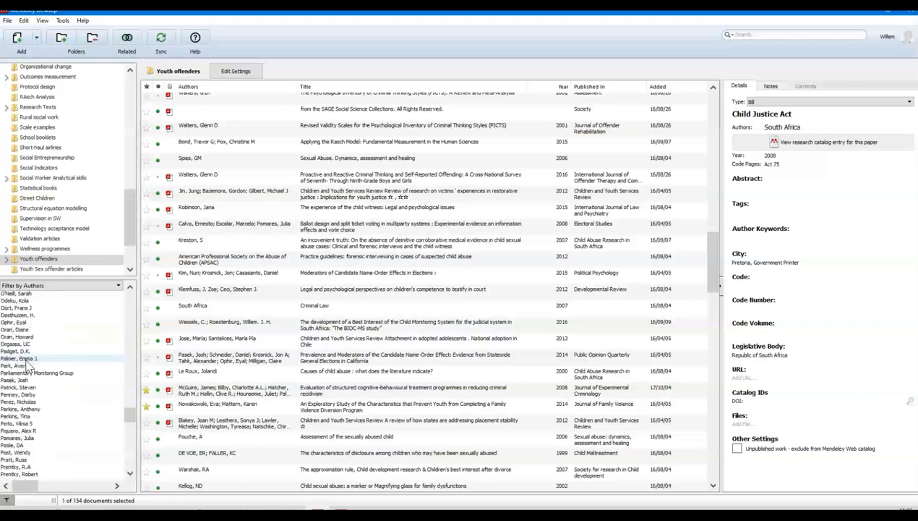
scroll(27, 365, "down", 10)
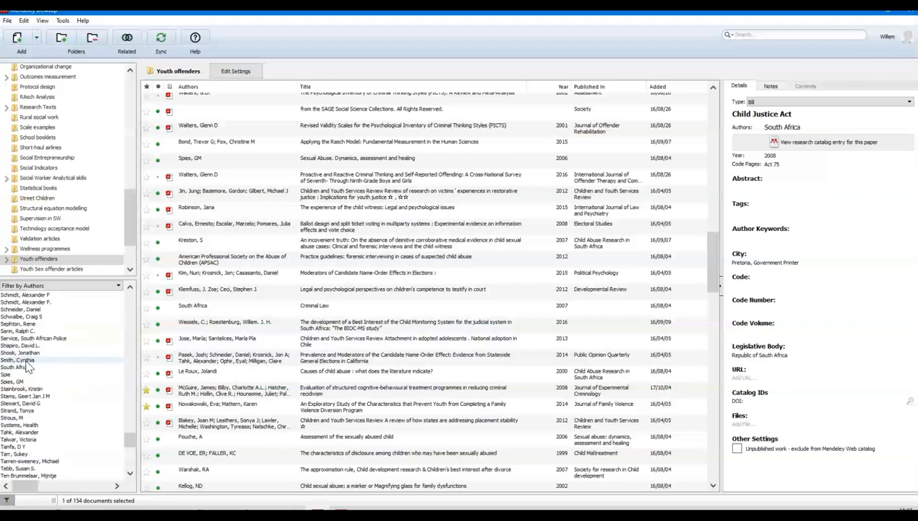
scroll(28, 365, "up", 7)
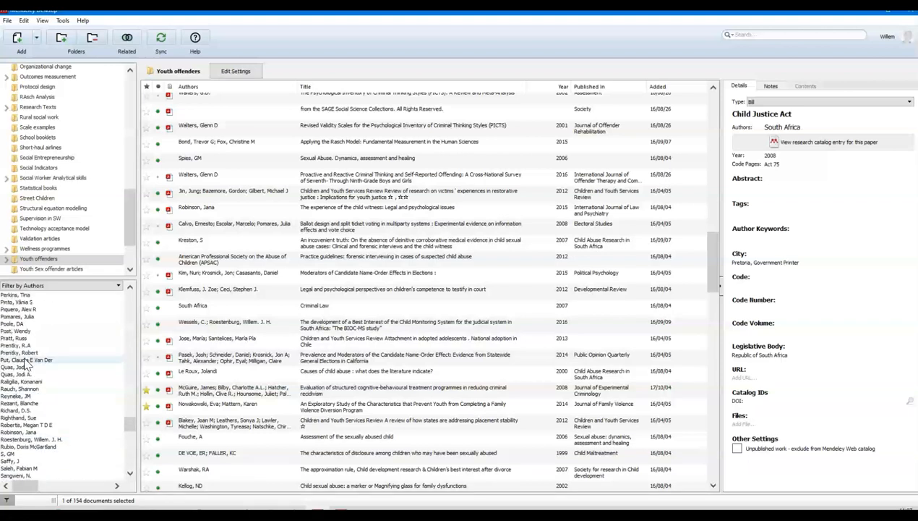
left_click_drag(127, 425, 96, 305)
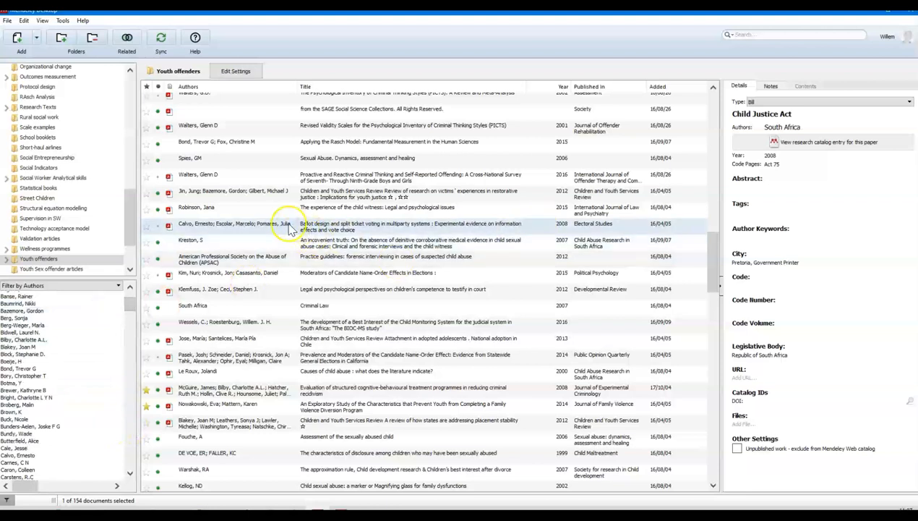
- Search the Youth offenders folder for an author's surname and remove the doubled letter from the search term
left_click(751, 34)
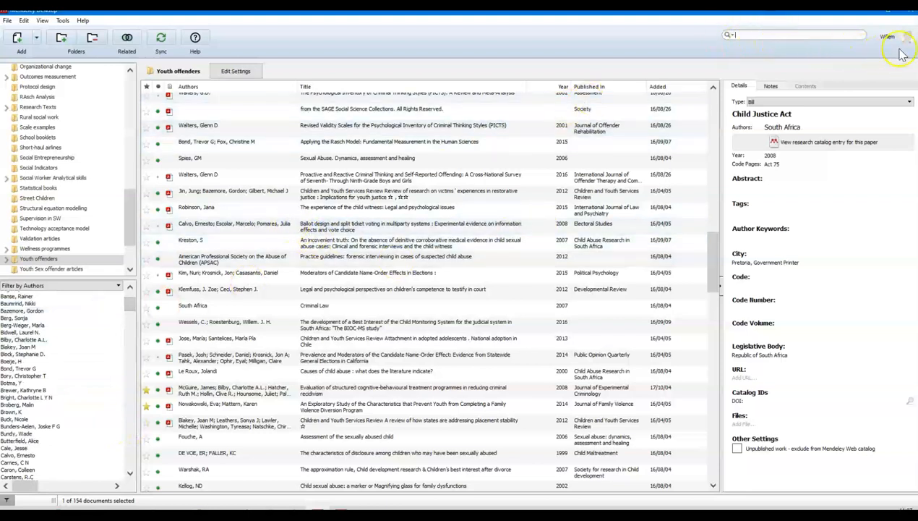
type("Roestenburg")
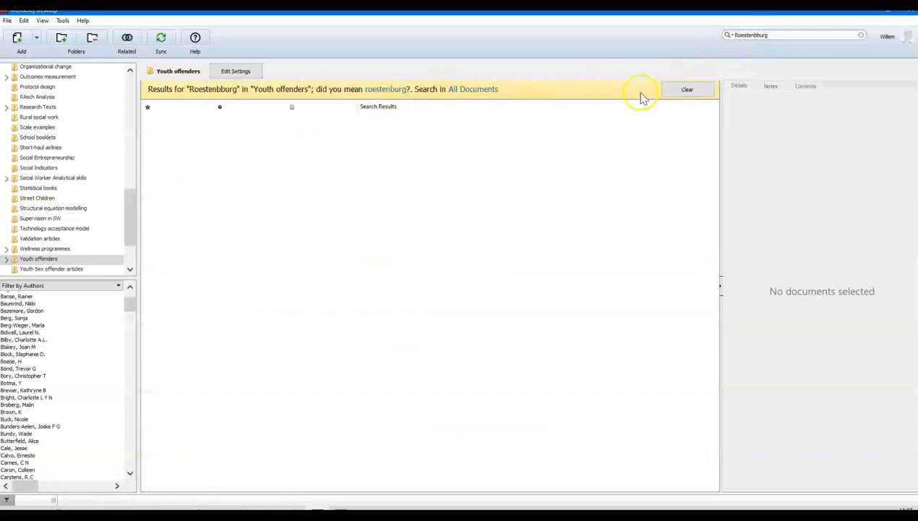
left_click(19, 493)
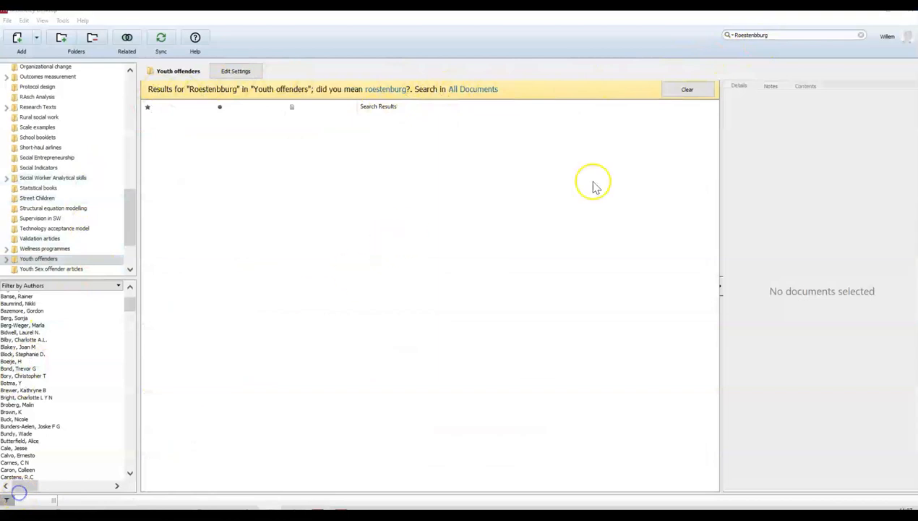
left_click(762, 36)
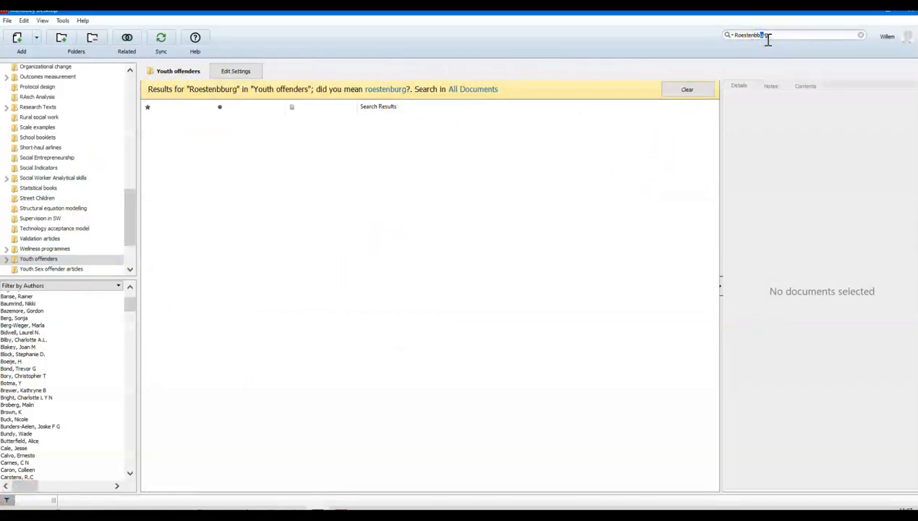
key("Left")
key("BackSpace")
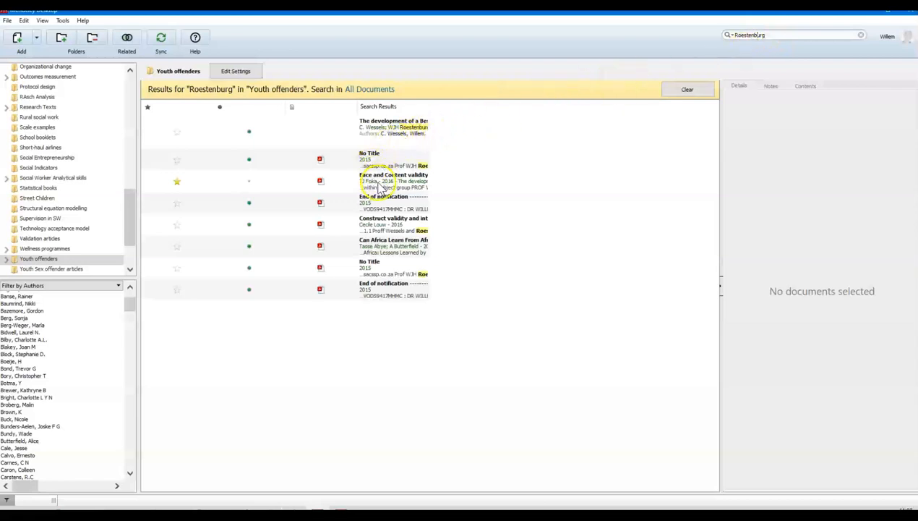
- Open the PDF of "Face and Content validity of the Best Interest of the Child (BIOC) Scale Design" and view the highlighted search match
left_click(322, 185)
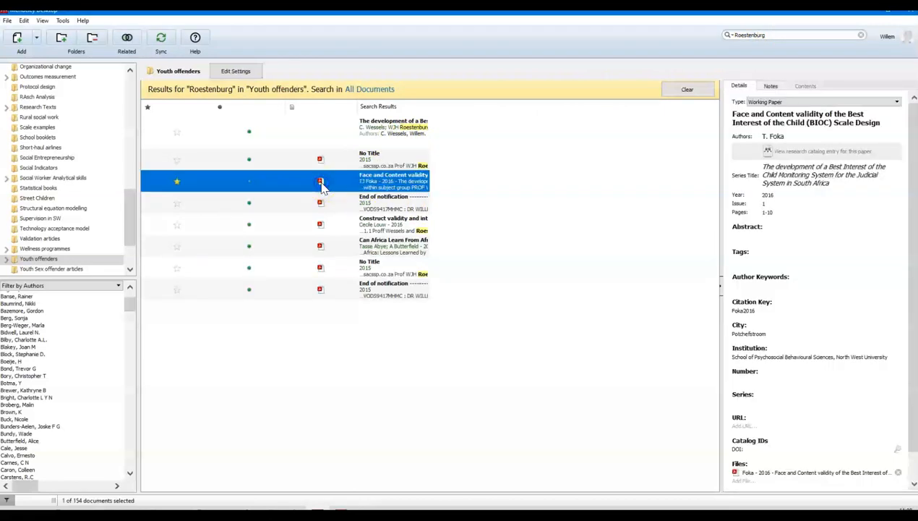
double_click(321, 185)
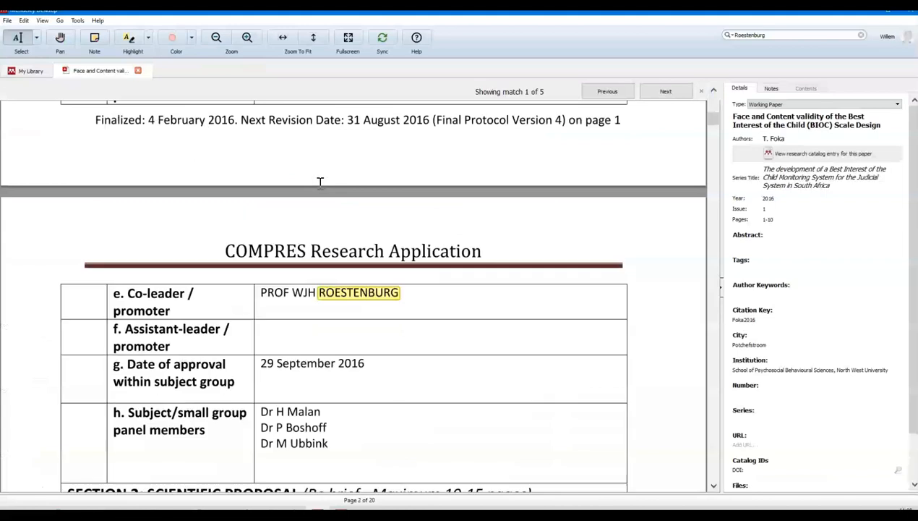
scroll(327, 180, "down", 5)
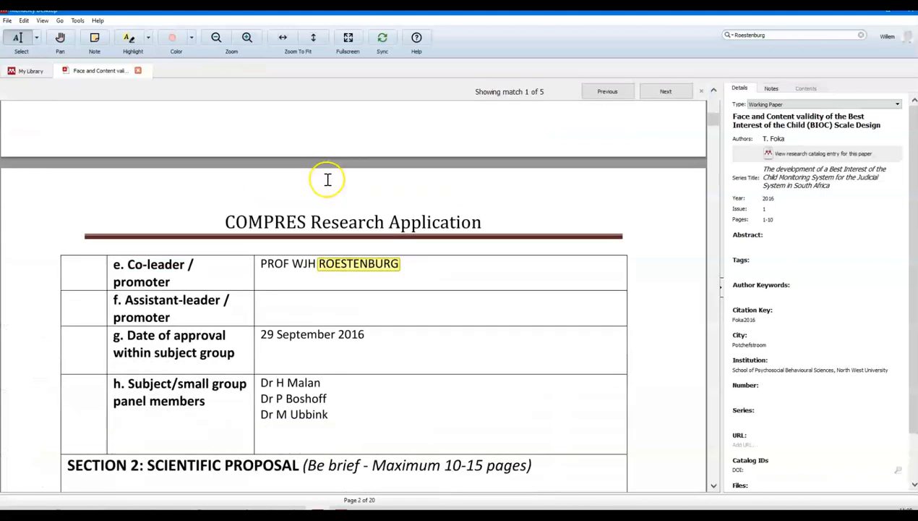
- Look through the opening pages of the BIOC Scale Design PDF around the first search match and close the document
scroll(327, 180, "up", 10)
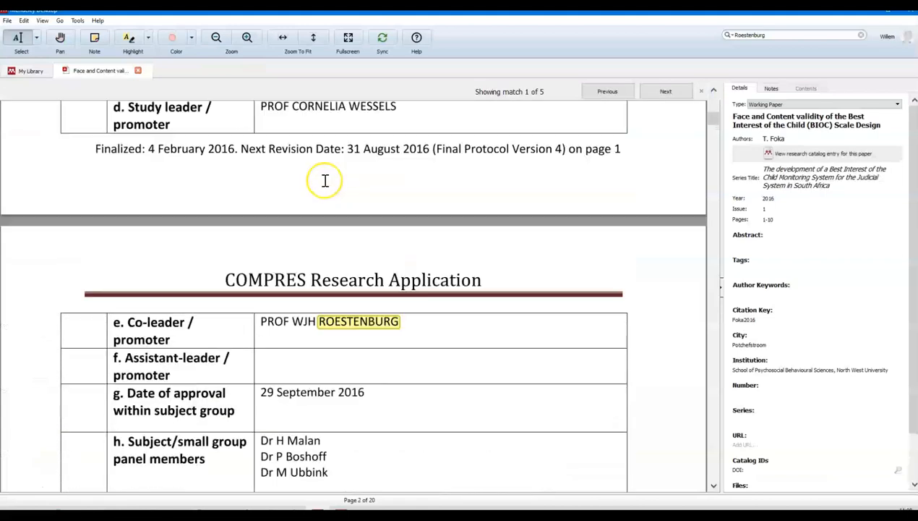
scroll(325, 180, "up", 12)
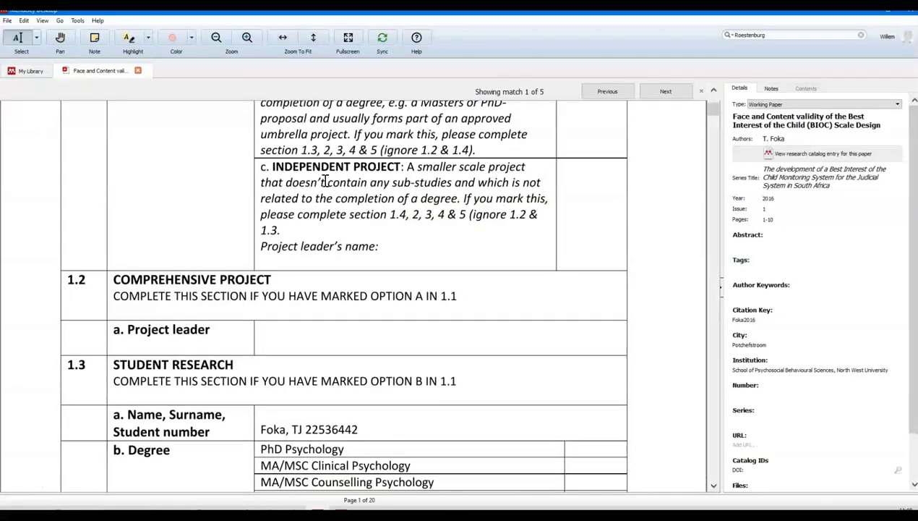
scroll(325, 180, "up", 4)
scroll(323, 181, "down", 4)
scroll(322, 182, "down", 3)
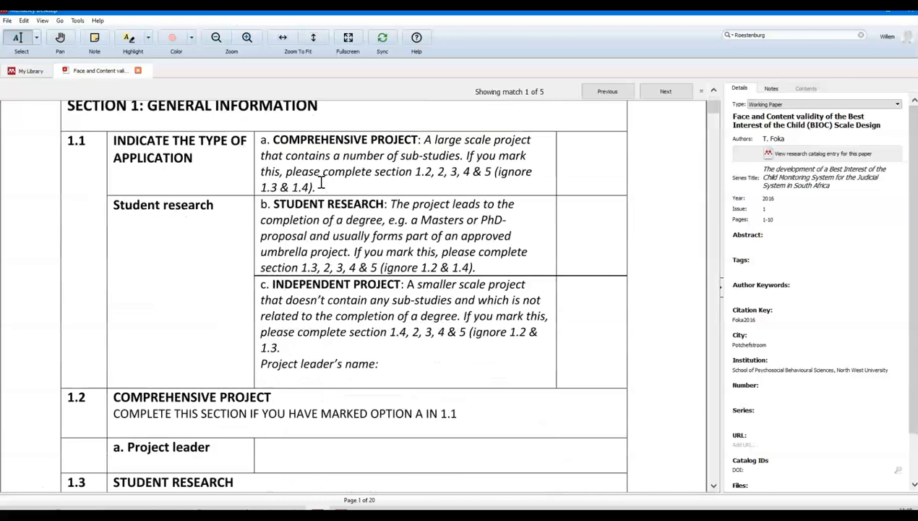
scroll(322, 183, "down", 5)
scroll(322, 183, "down", 5)
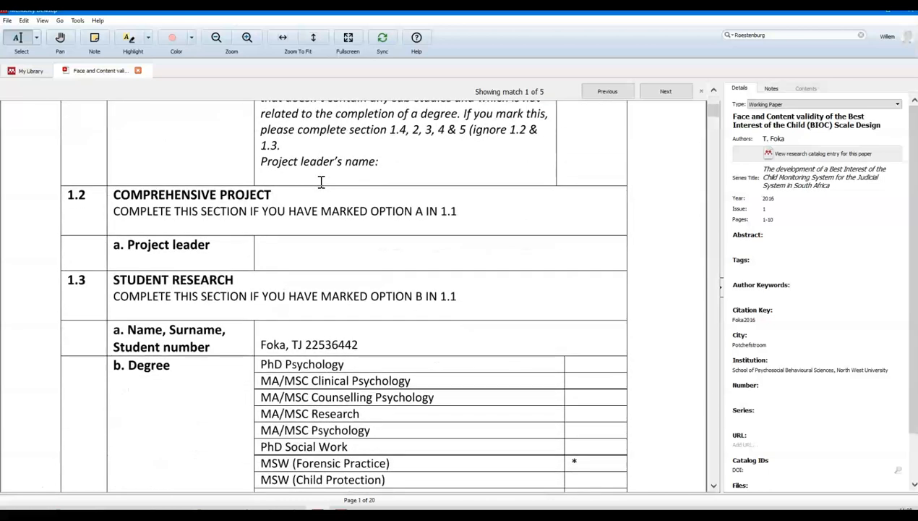
left_click(138, 71)
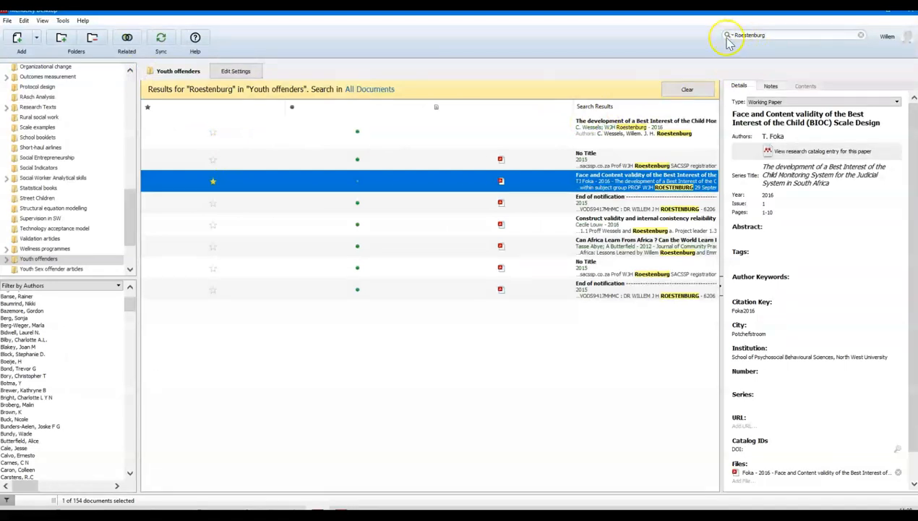
- Replace the surname search in the Youth offenders folder with a search for "diversion programme"
left_click(771, 37)
key("BackSpace")
key("BackSpace")
key("BackSpace")
key("BackSpace")
key("BackSpace")
key("BackSpace")
key("BackSpace")
key("BackSpace")
key("BackSpace")
key("BackSpace")
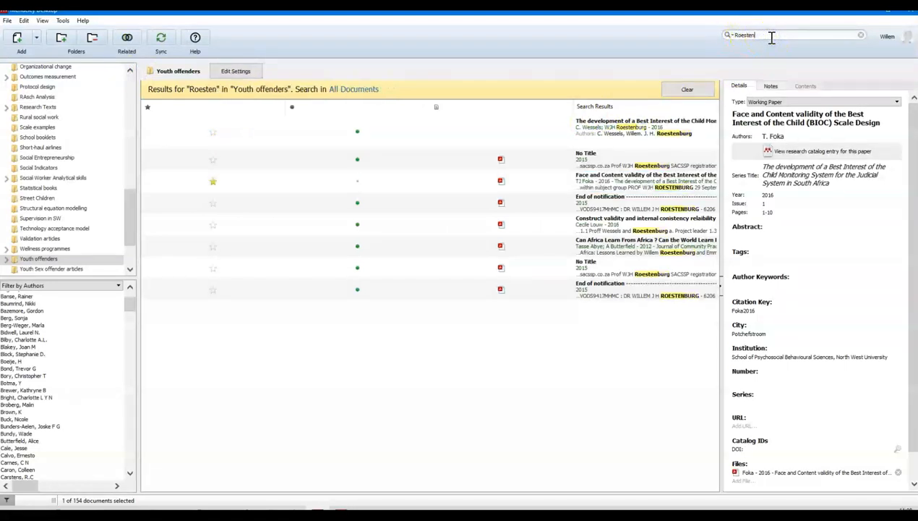
key("BackSpace")
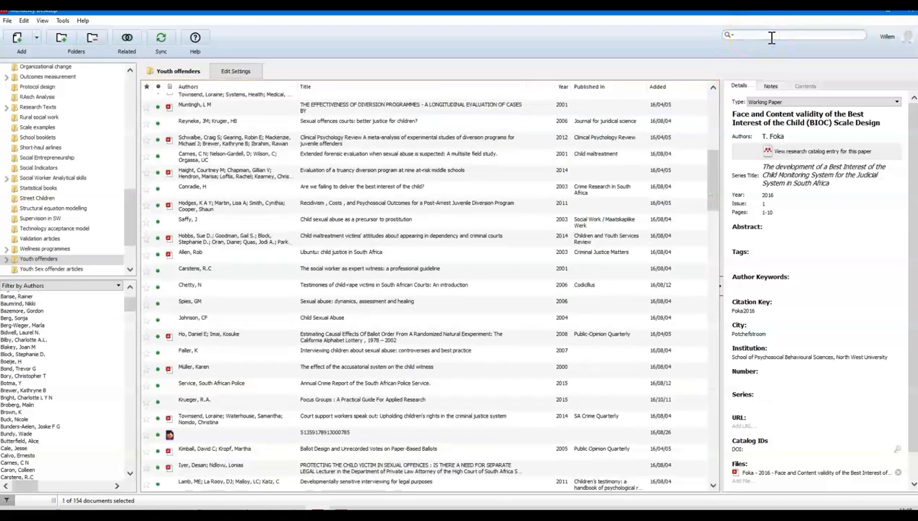
type("diversiion programme")
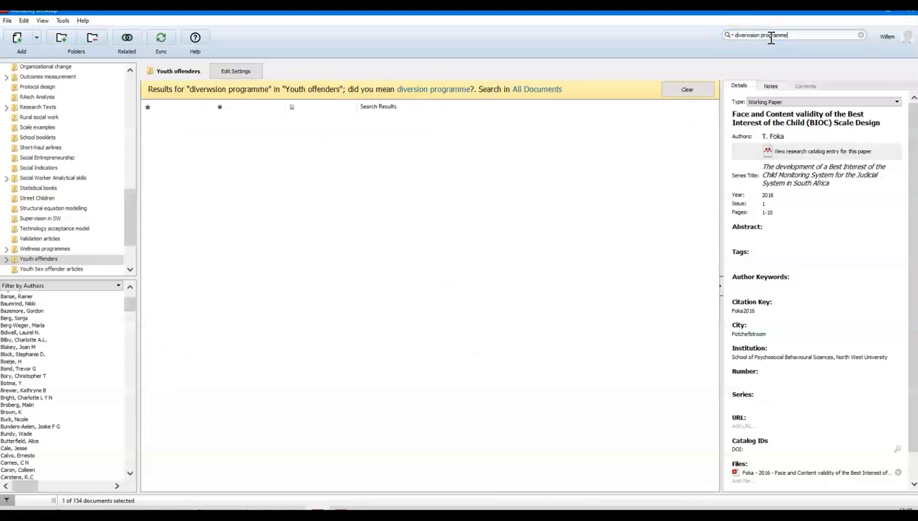
left_click(748, 34)
key("BackSpace")
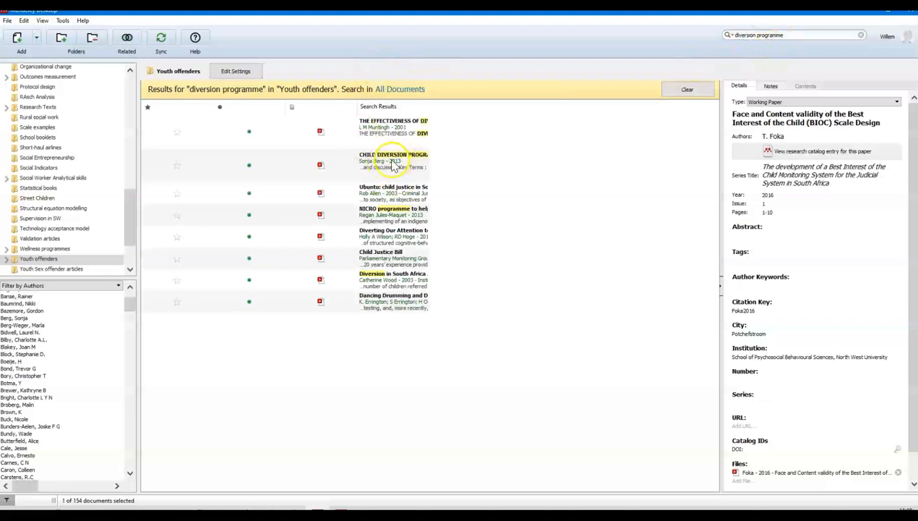
- Open the PDF of the 2013 thesis on child diversion programme minimum standard compliance and view the highlighted match on its title page
left_click(319, 166)
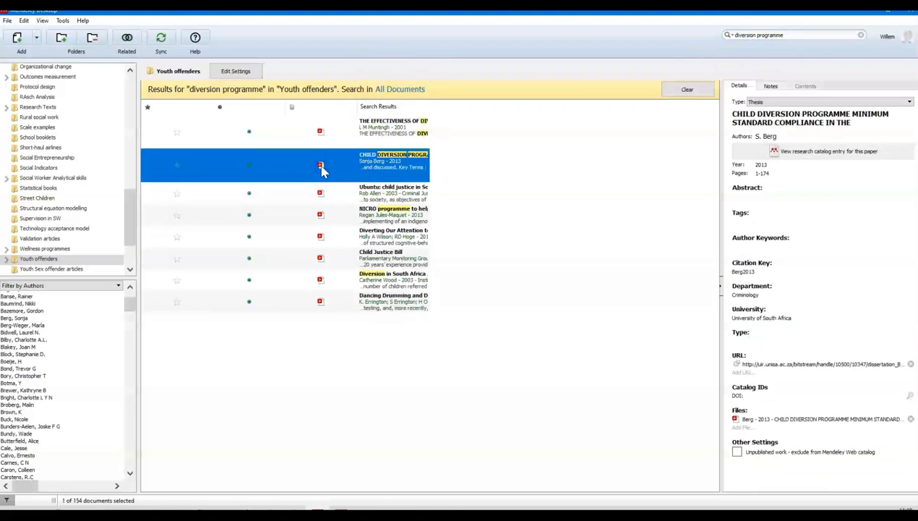
left_click(320, 166)
scroll(468, 206, "down", 2)
scroll(467, 207, "down", 6)
scroll(466, 208, "up", 8)
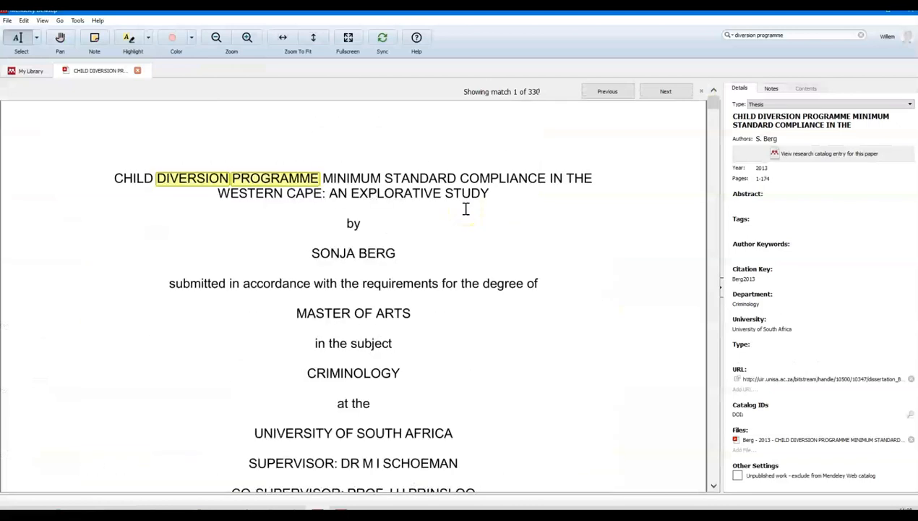
- Clear the search term, synchronise the library and dismiss the planned service maintenance notice
left_click(860, 36)
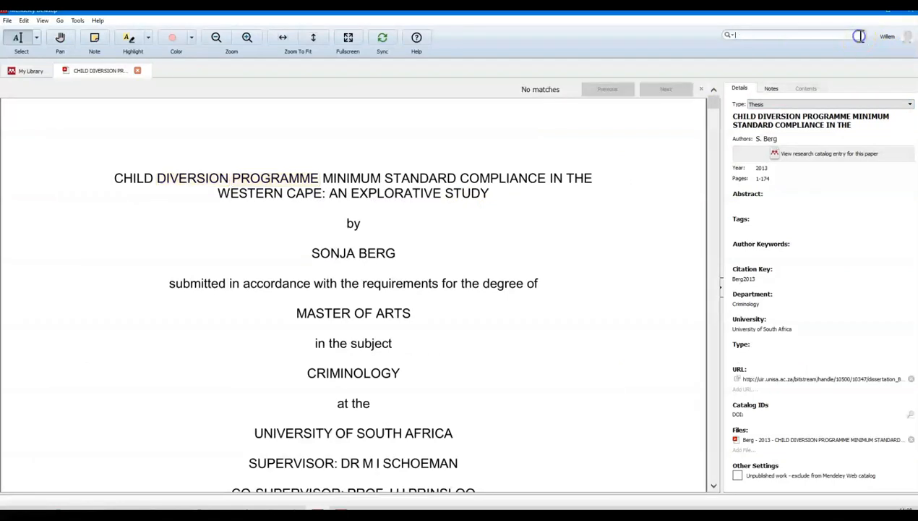
left_click(383, 42)
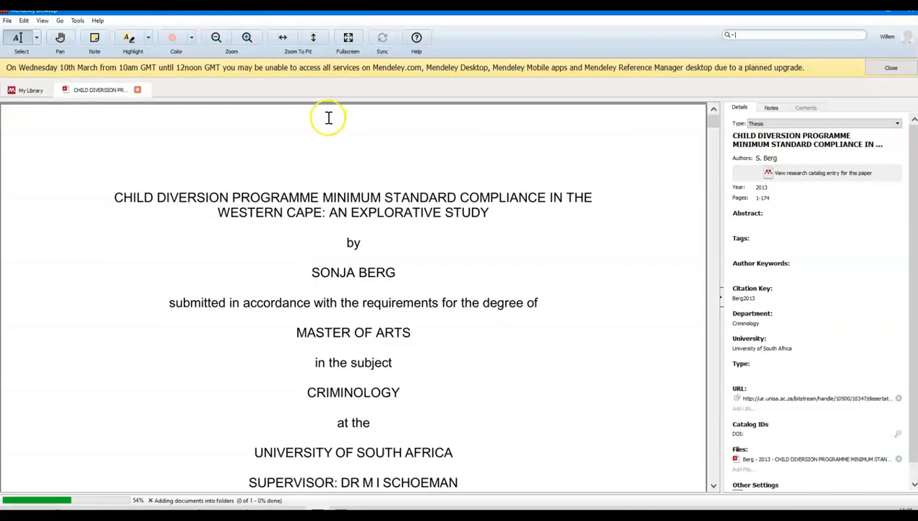
left_click(888, 68)
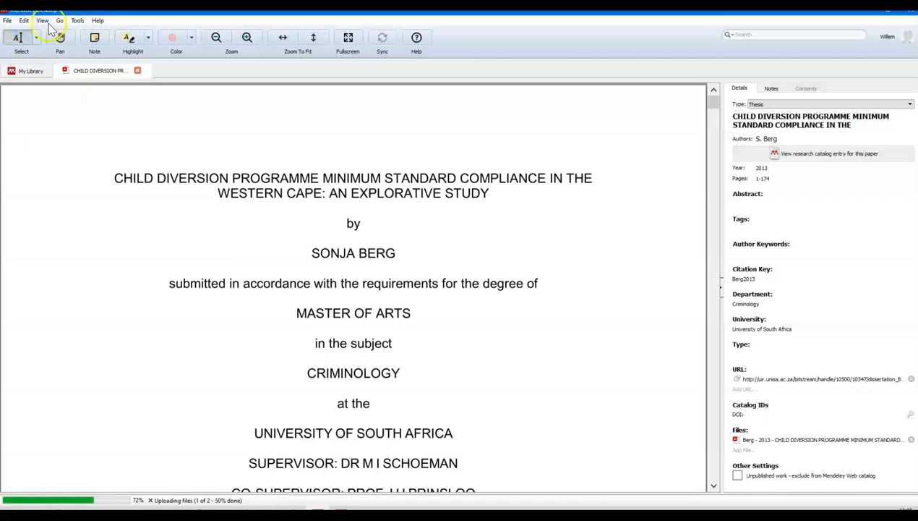
- Examine the import file formats and the export settings for the selected document, leaving without exporting
left_click(8, 21)
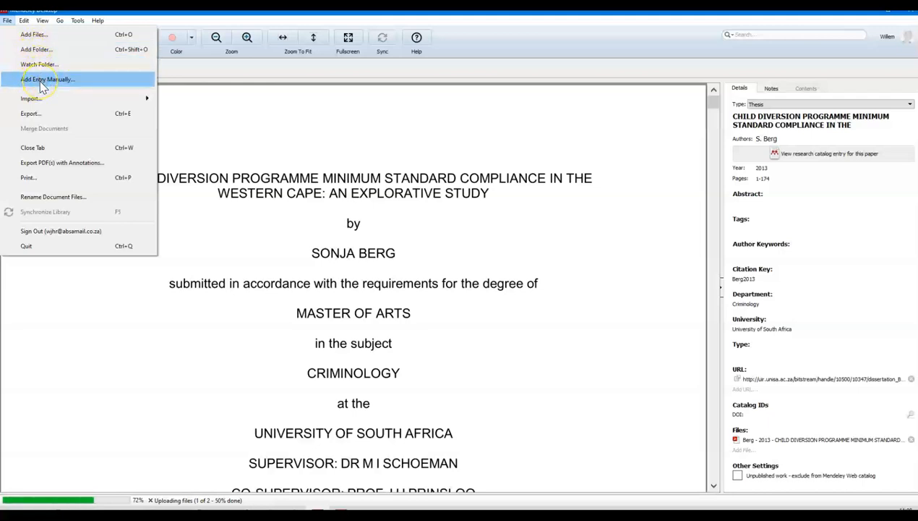
mouse_move(42, 106)
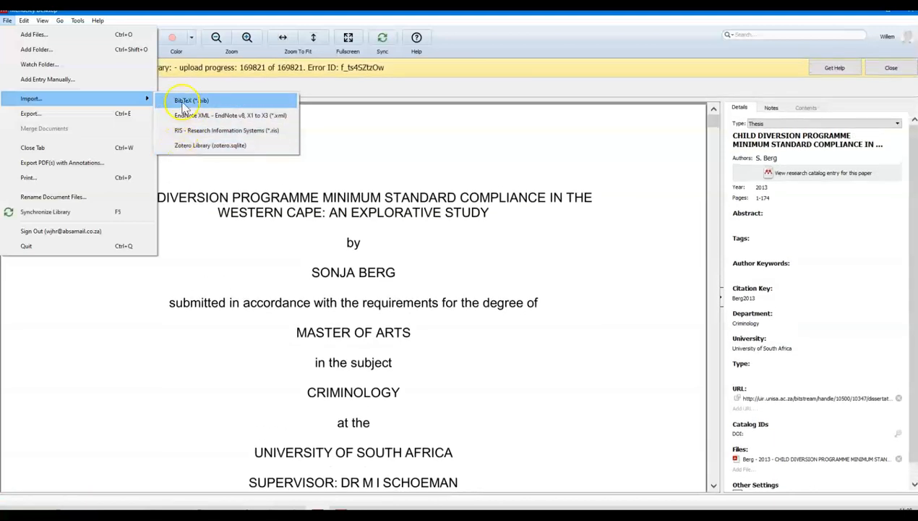
left_click(31, 115)
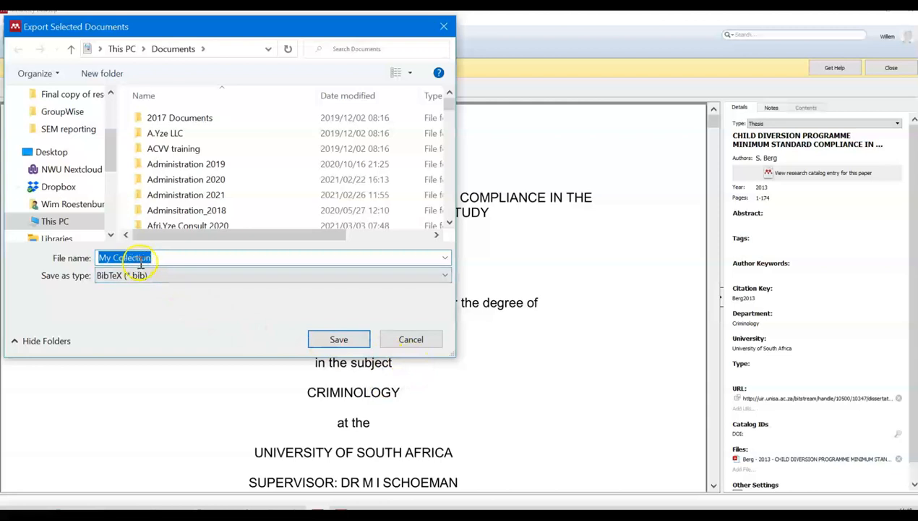
left_click(418, 340)
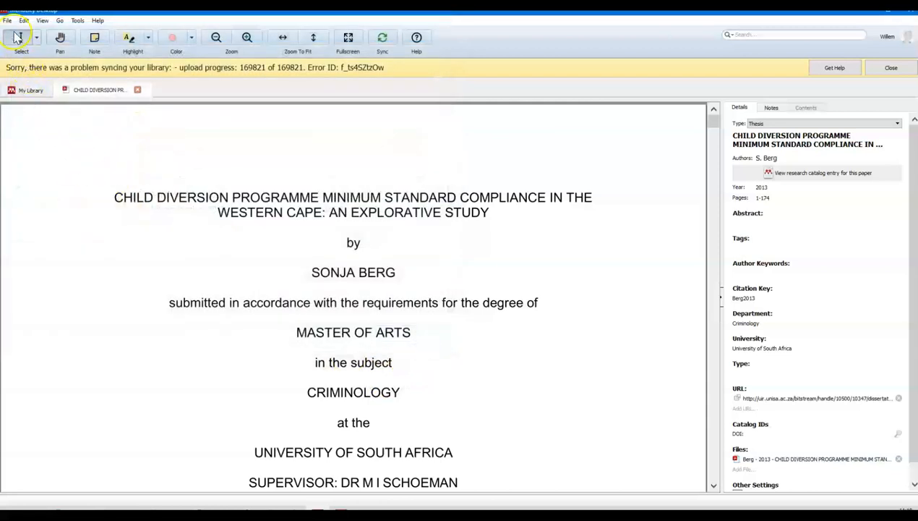
- Examine the available file, editing, library view, page navigation and tool commands, including Install Web Importer and Check for Duplicates
left_click(7, 20)
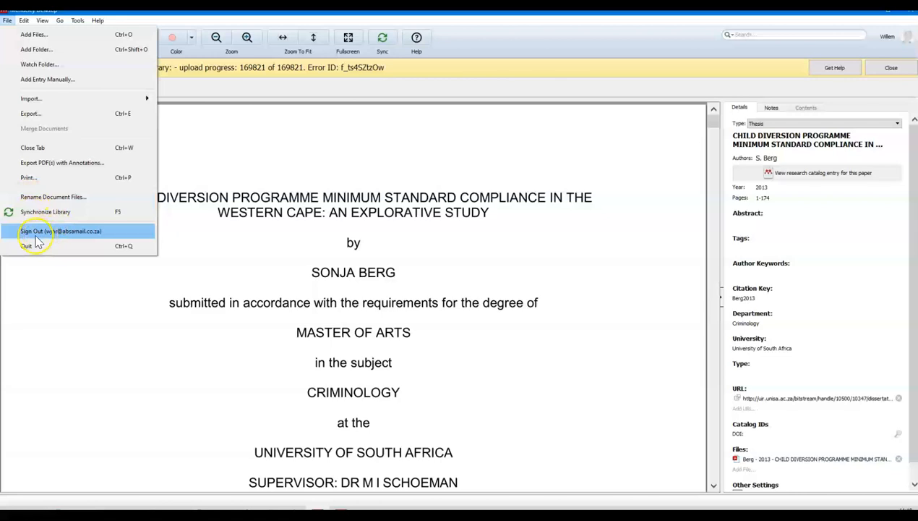
left_click(29, 25)
left_click(27, 24)
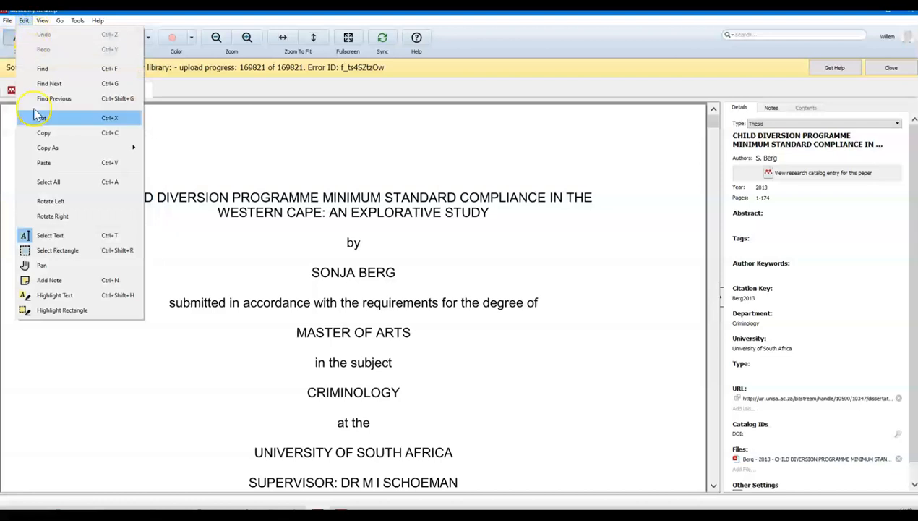
left_click(40, 238)
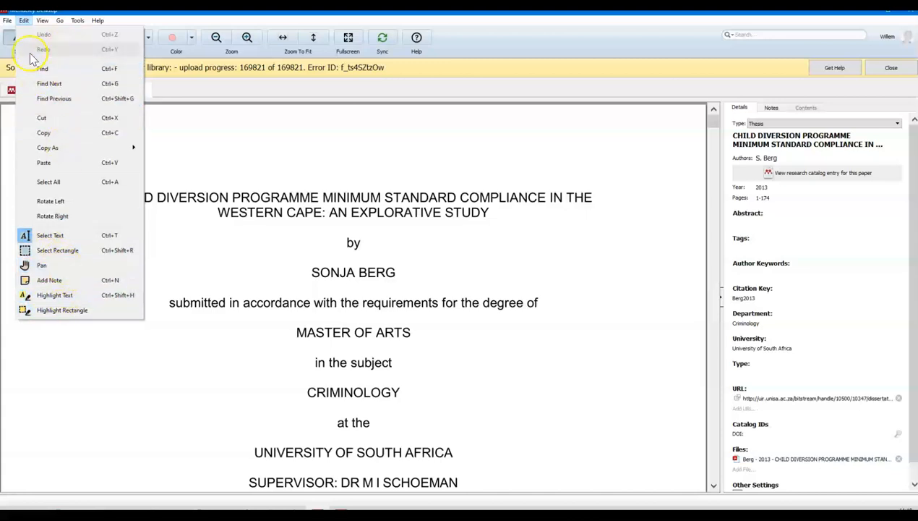
left_click(44, 22)
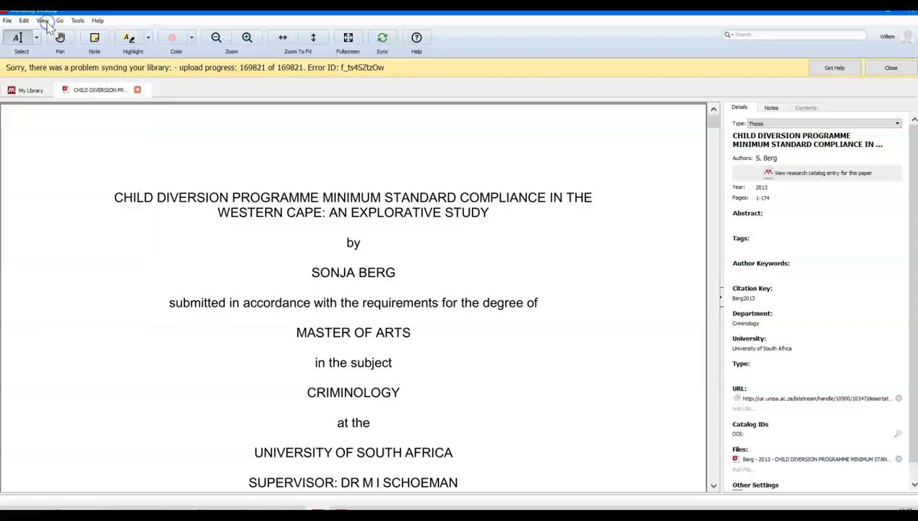
left_click(43, 22)
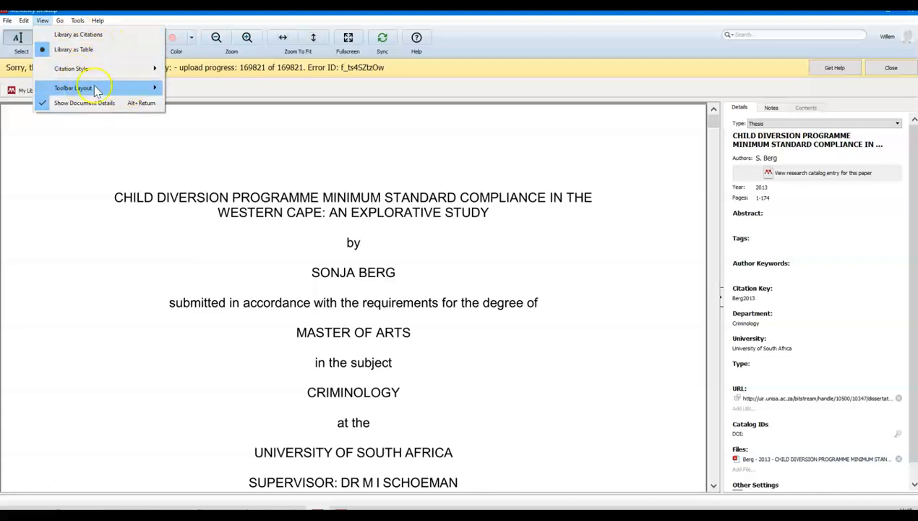
mouse_move(62, 23)
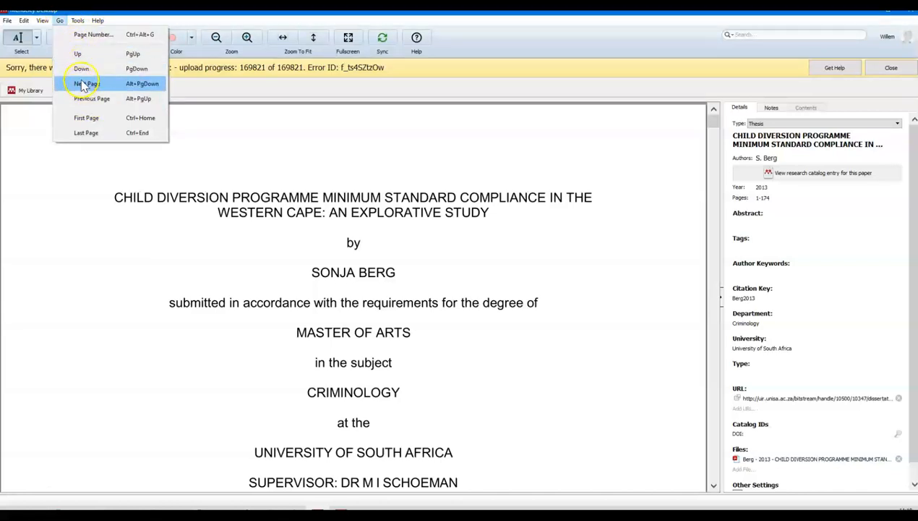
left_click(76, 22)
left_click(77, 23)
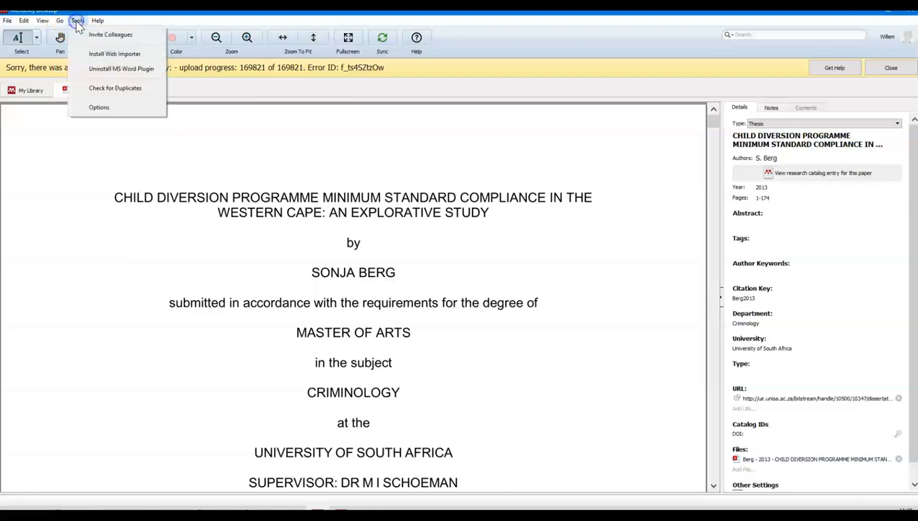
left_click(94, 59)
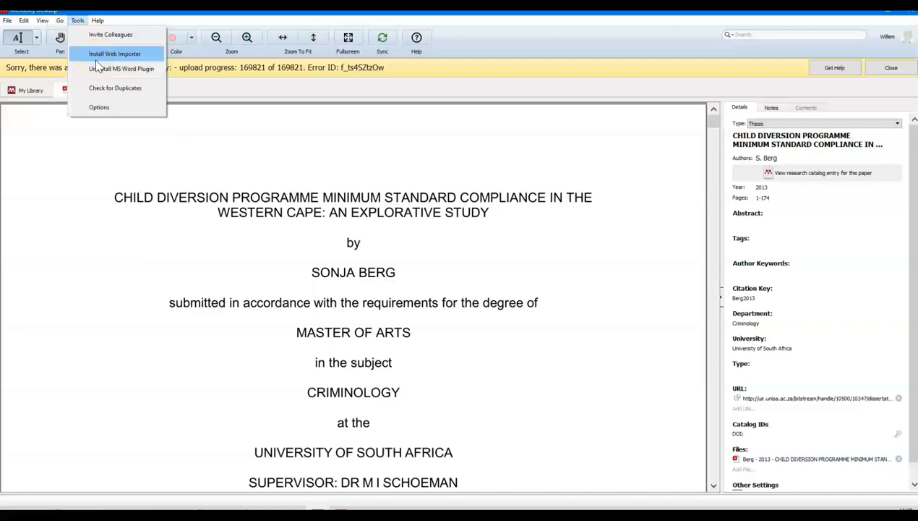
left_click(133, 58)
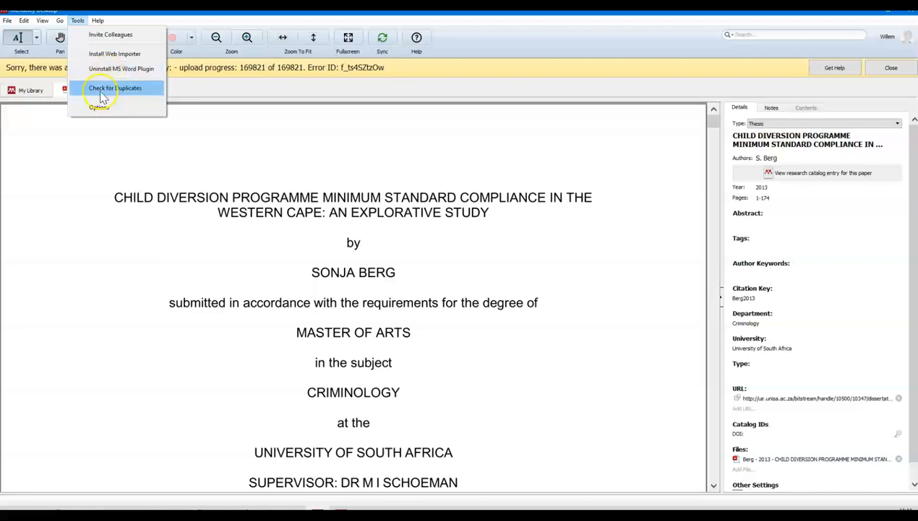
mouse_move(99, 23)
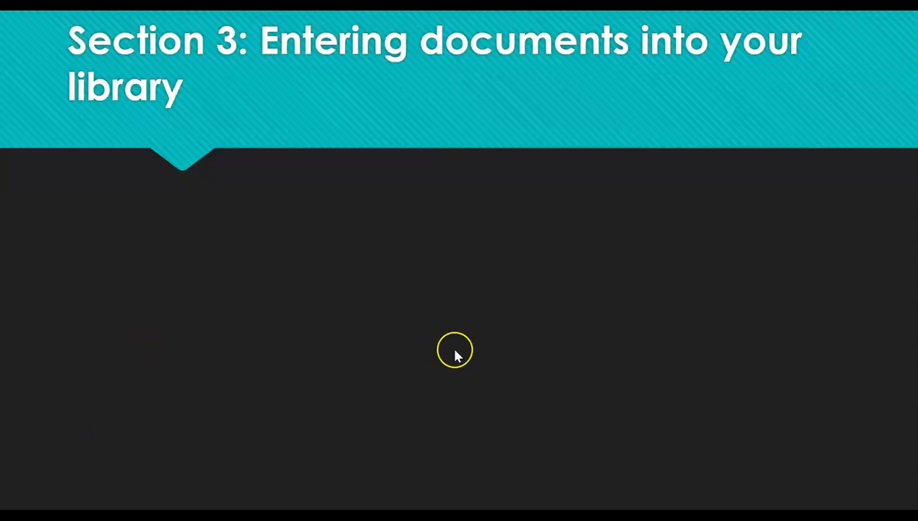
- Return to Mendeley Desktop and examine the MS Word Plugin command among the tools, leaving it unused
left_click(23, 494)
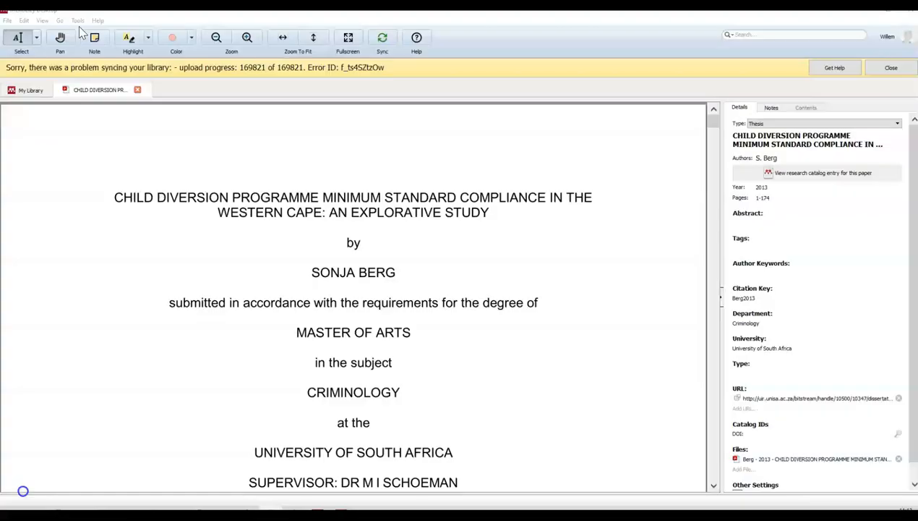
left_click(78, 21)
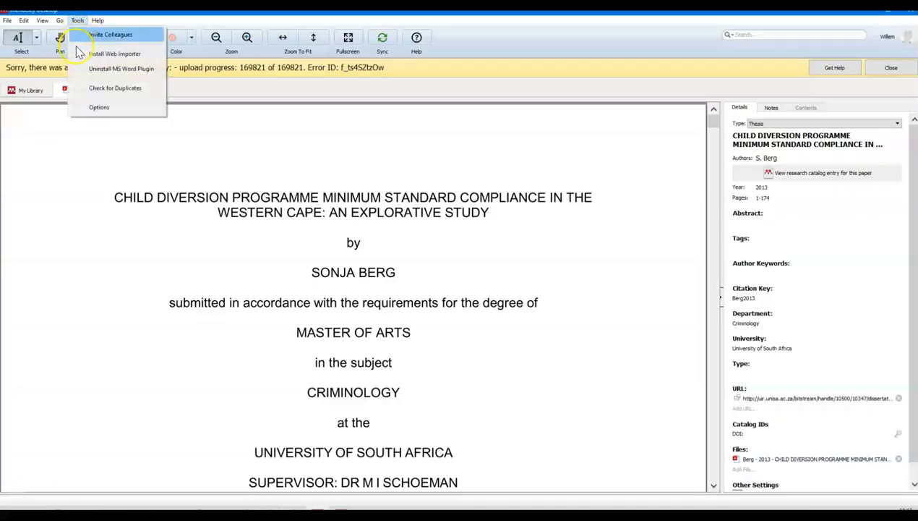
left_click(84, 73)
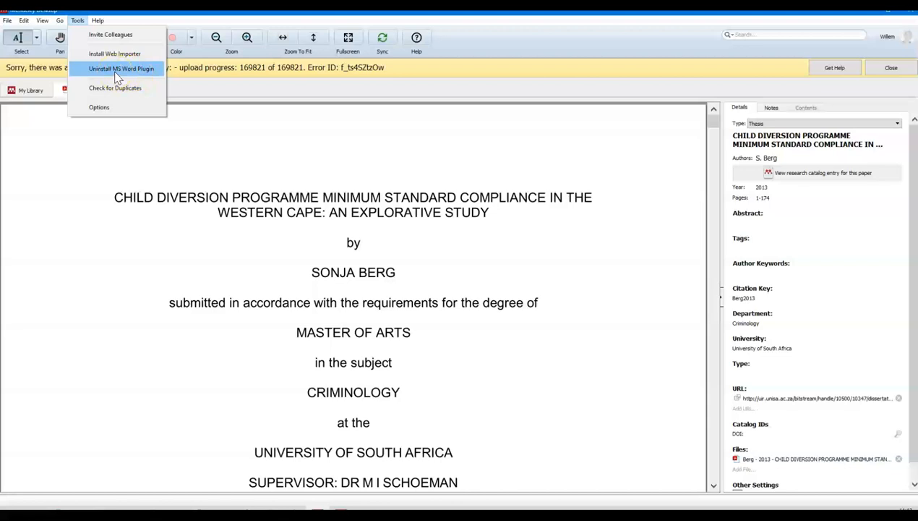
key("Down")
key("Up")
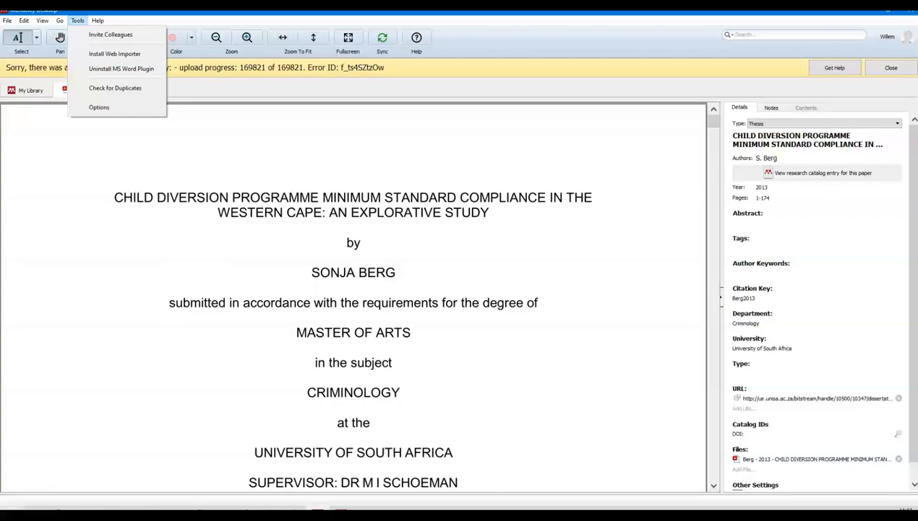
key("Escape")
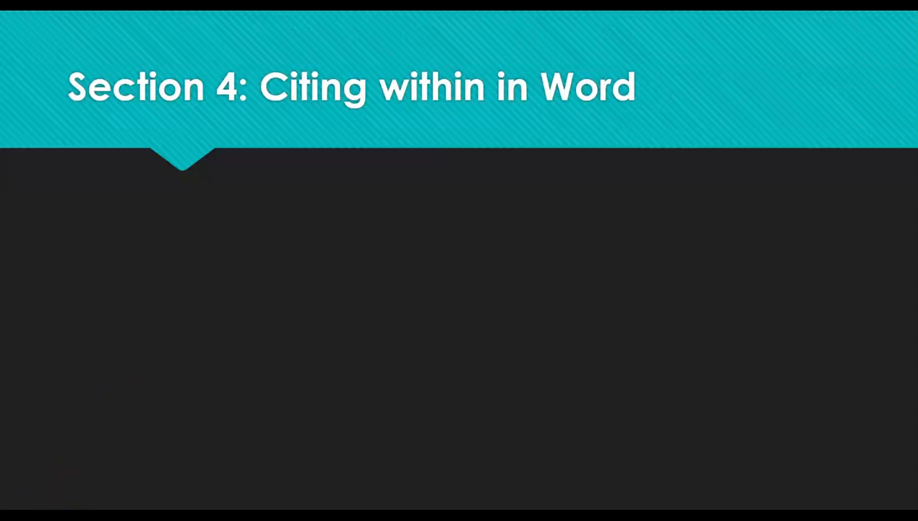
- Switch to the journal article in Word and go past the abstract and key words to the Introduction's developmental delay paragraphs
left_click(21, 490)
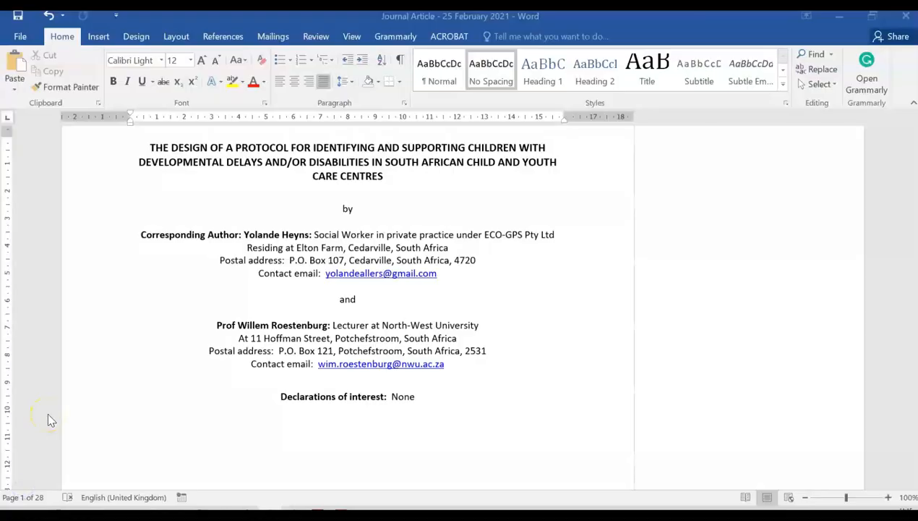
left_click(124, 376)
scroll(156, 357, "down", 3)
scroll(151, 359, "down", 15)
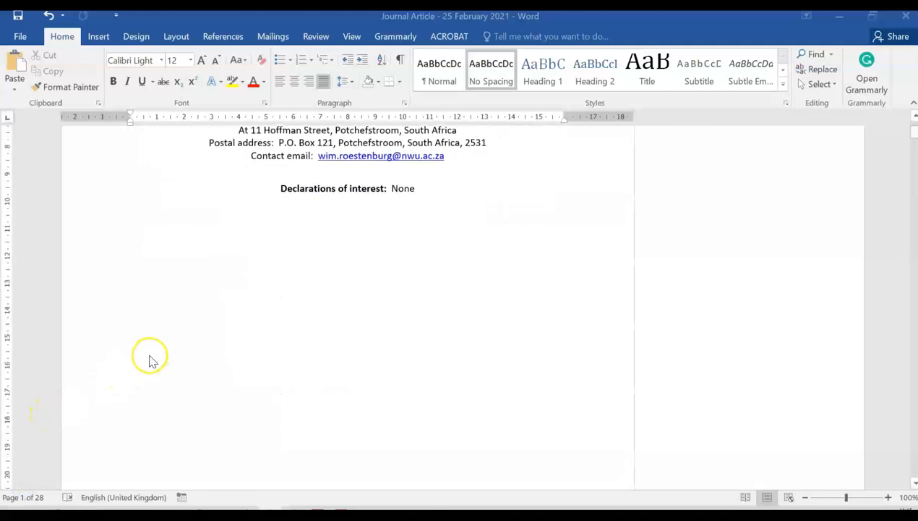
scroll(147, 364, "down", 20)
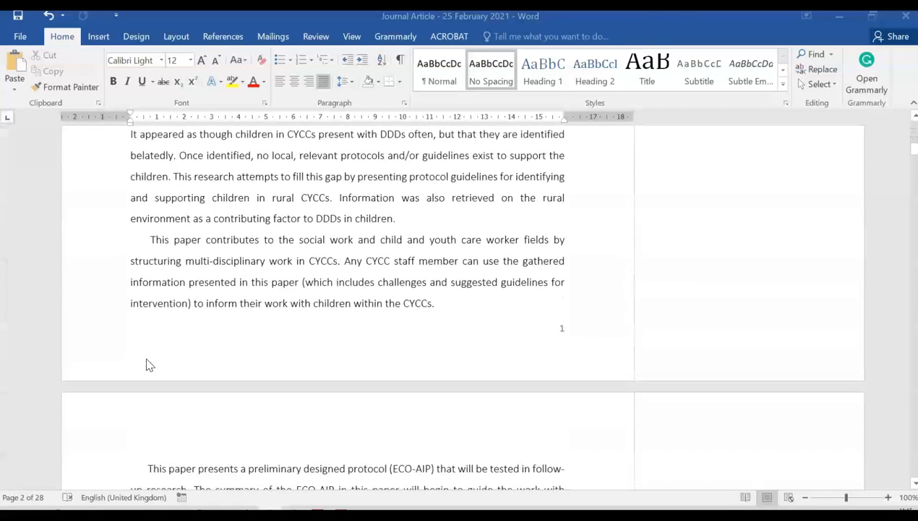
scroll(149, 364, "down", 13)
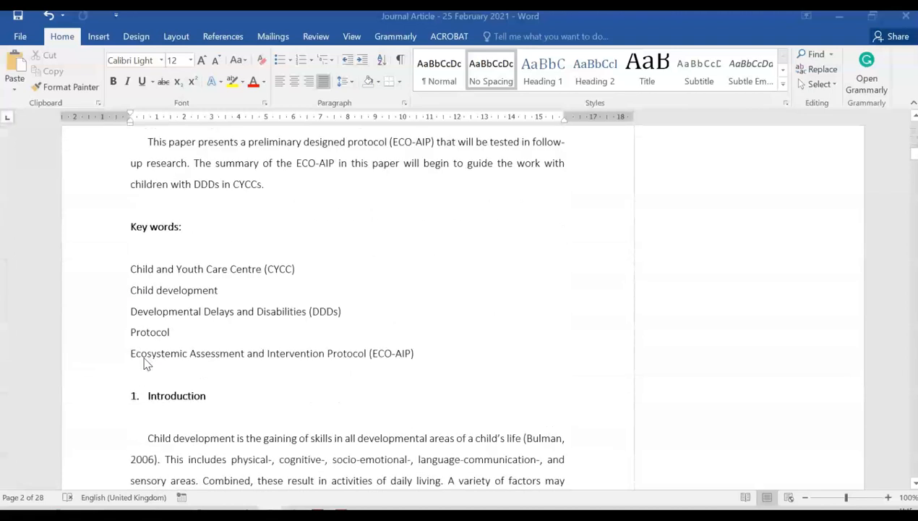
scroll(144, 361, "down", 6)
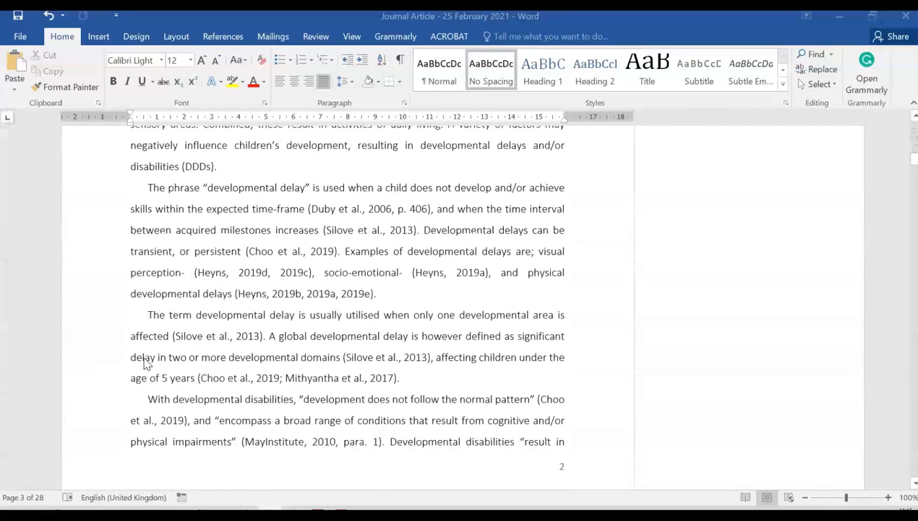
- Examine the in-text citations in the Introduction's developmental delay paragraphs and the citations on the following page
left_click(215, 263)
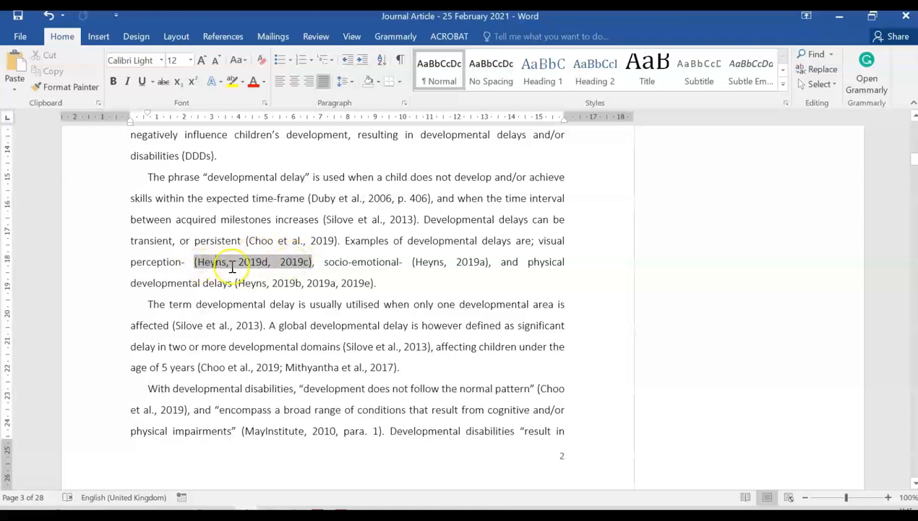
left_click(424, 261)
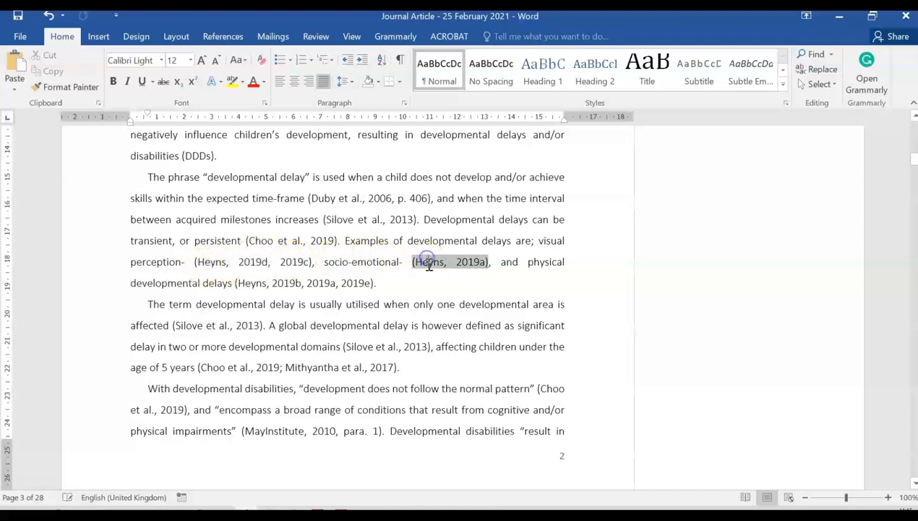
left_click(291, 283)
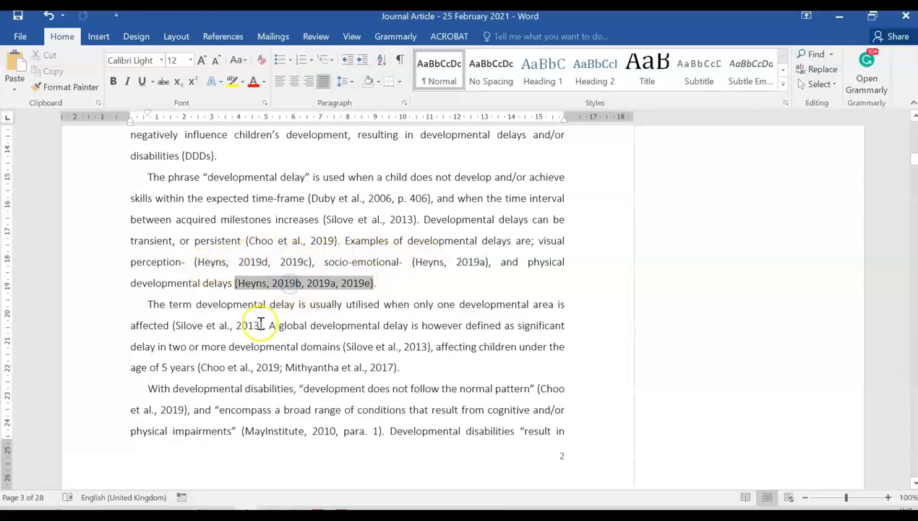
left_click(230, 327)
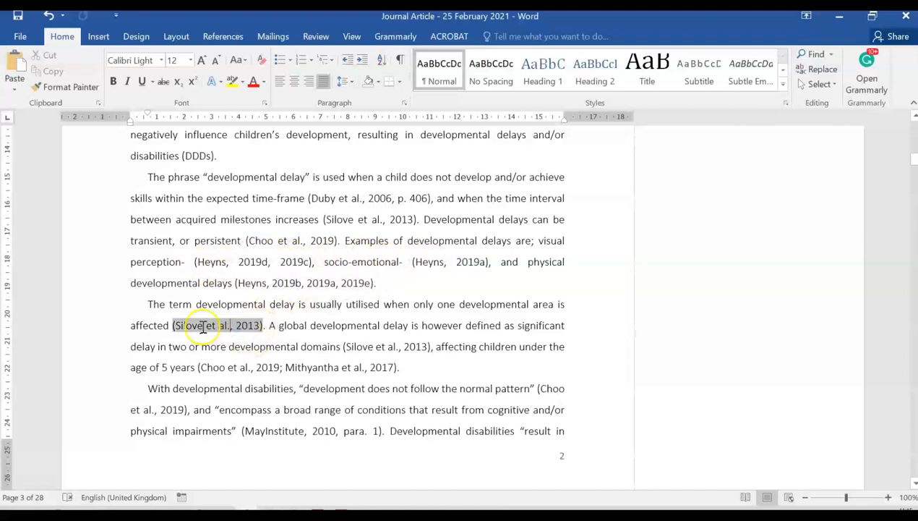
scroll(203, 326, "down", 4)
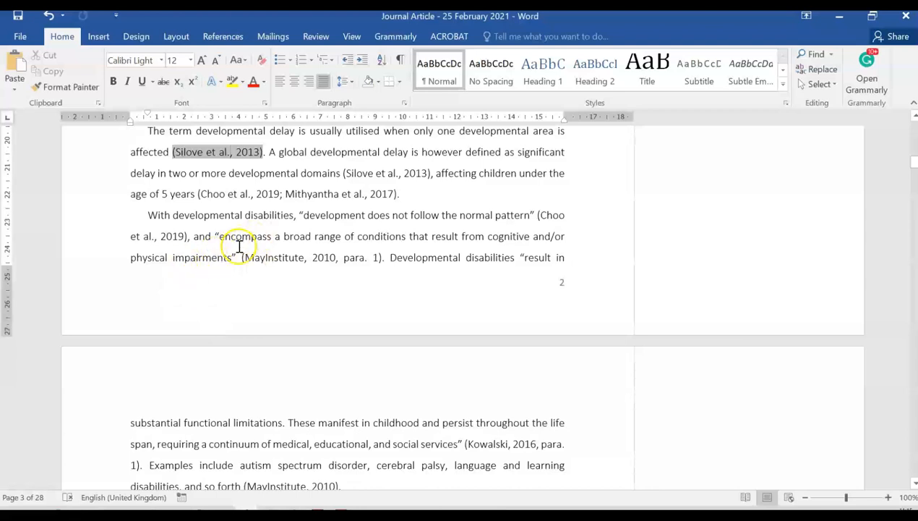
scroll(239, 253, "down", 2)
scroll(241, 256, "down", 8)
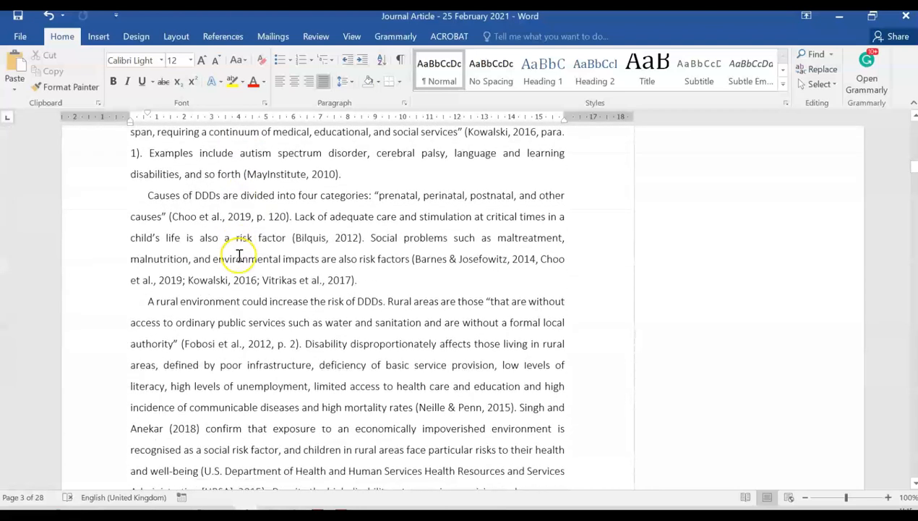
scroll(239, 256, "down", 3)
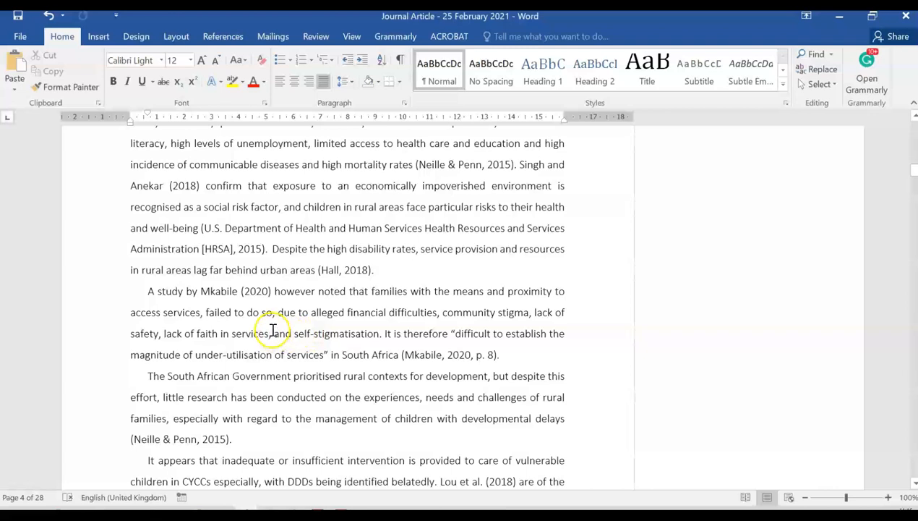
scroll(273, 331, "down", 2)
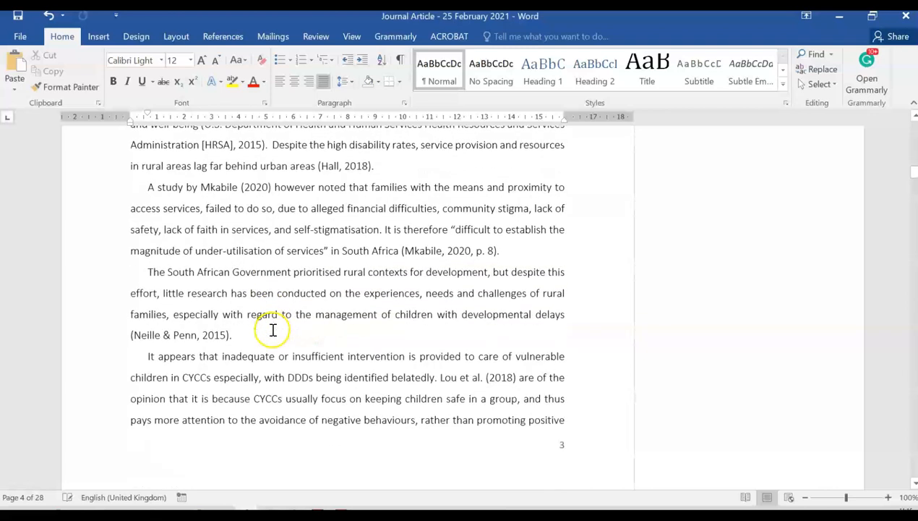
- Examine the 2015 citation that closes the paragraph on the South African Government prioritising rural contexts
left_click(230, 292)
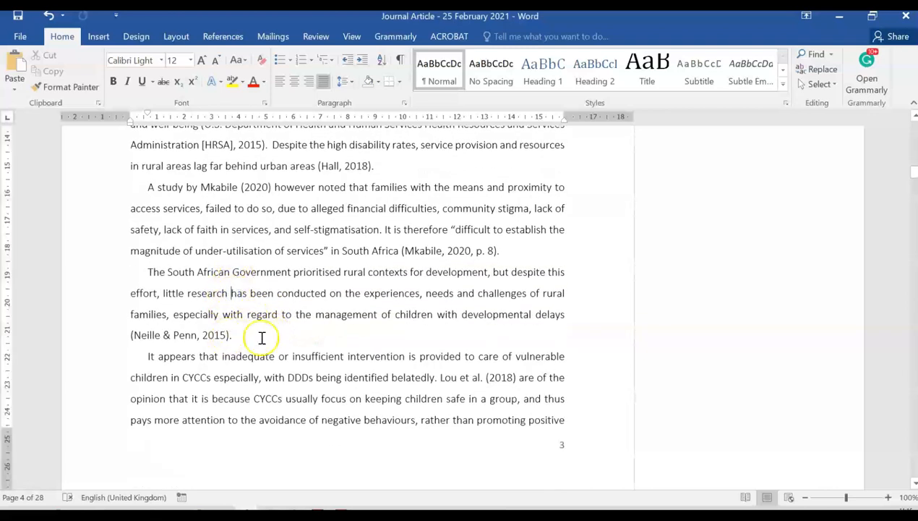
left_click(150, 335)
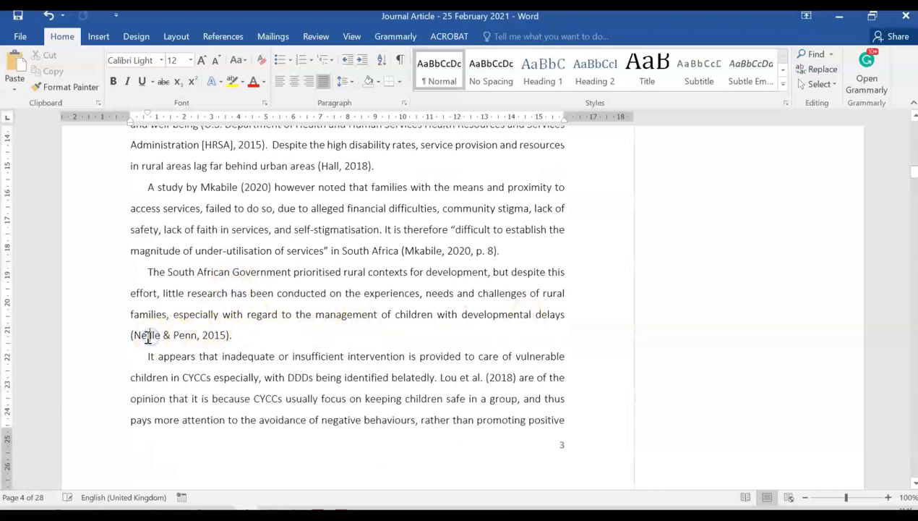
left_click(233, 335)
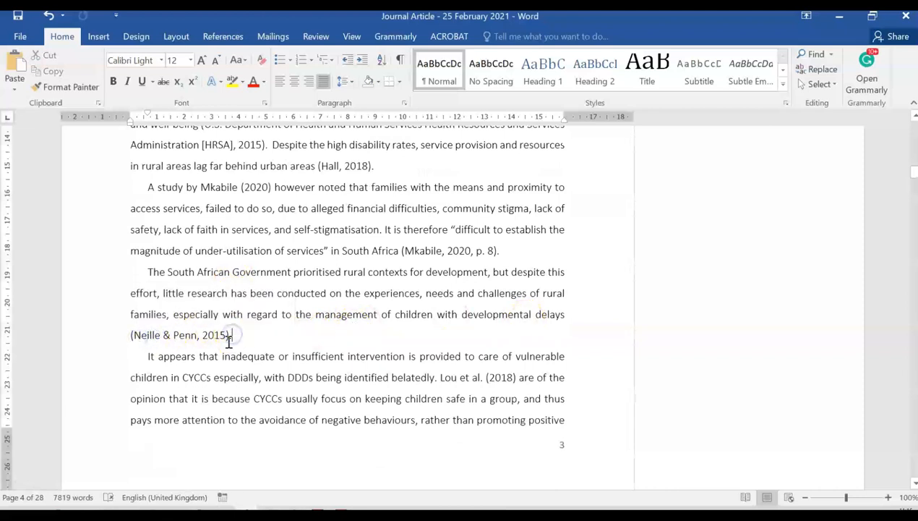
left_click(176, 337)
left_click(133, 335)
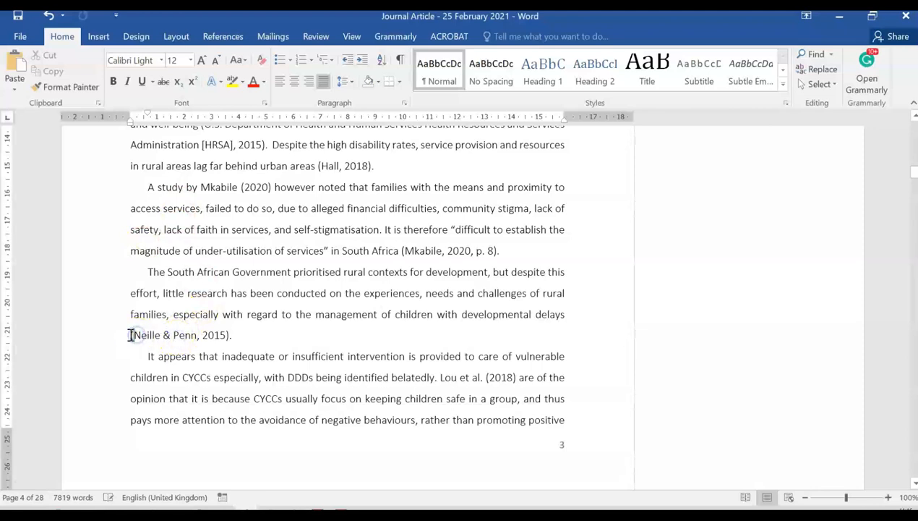
left_click(185, 336)
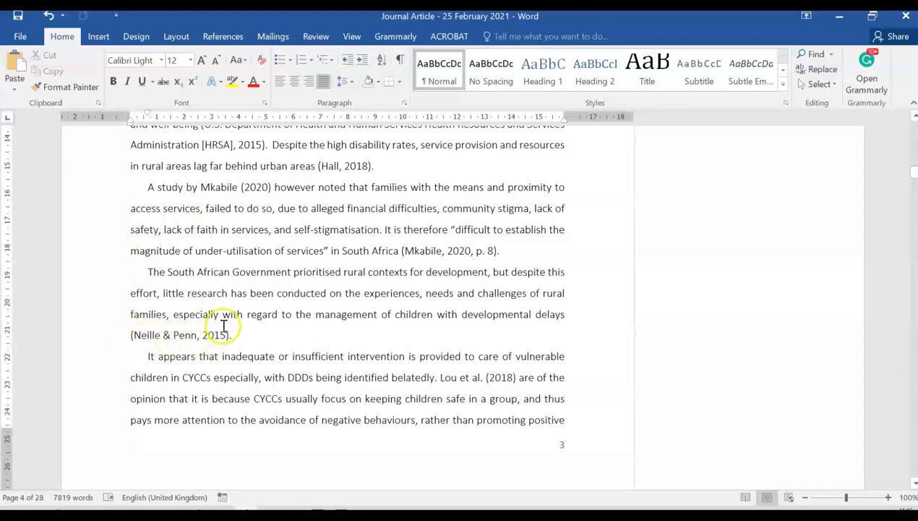
left_click(214, 335)
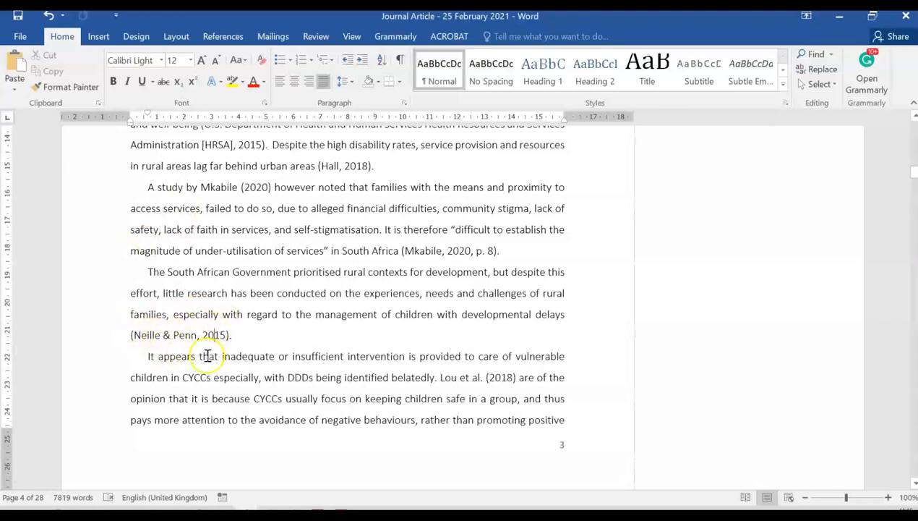
key("End")
type(".")
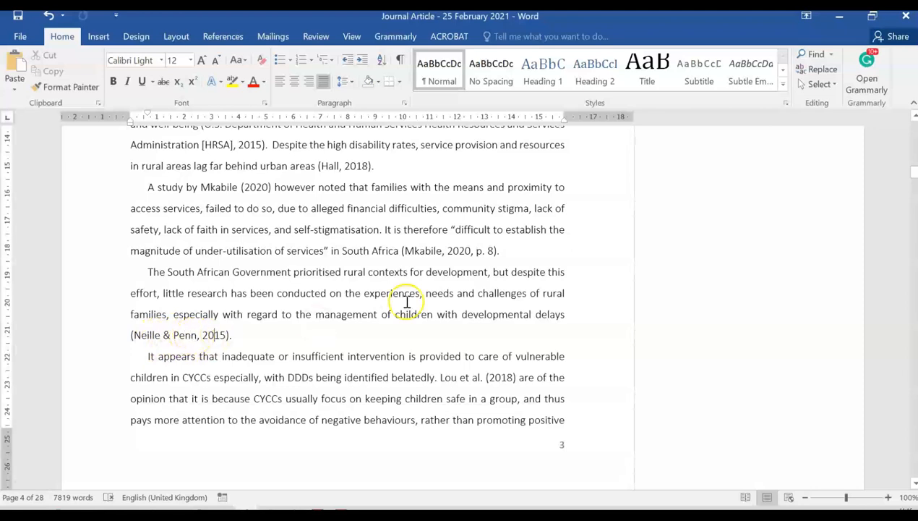
- Compare the 2020, p. 8 citation with the 2015 one, and place the insertion point after the 2015 citation's full stop
left_click(433, 253)
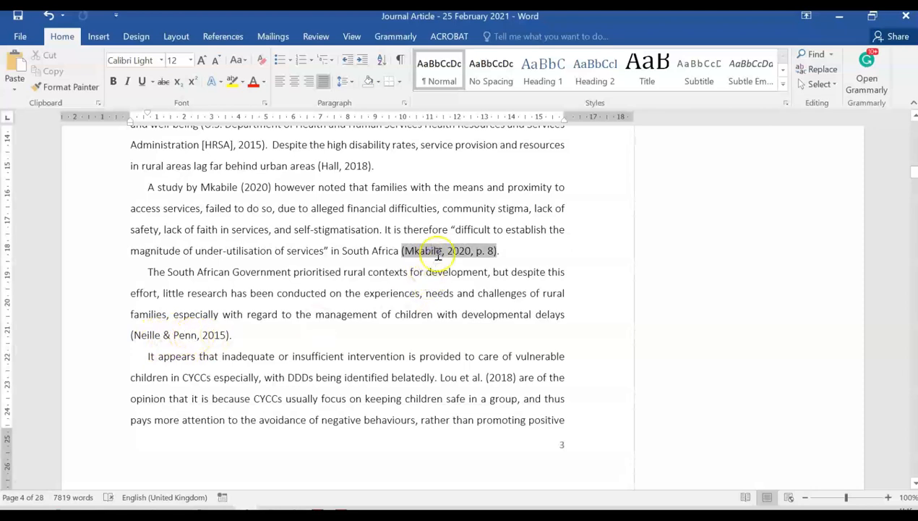
left_click(154, 333)
left_click(169, 337)
left_click(232, 335)
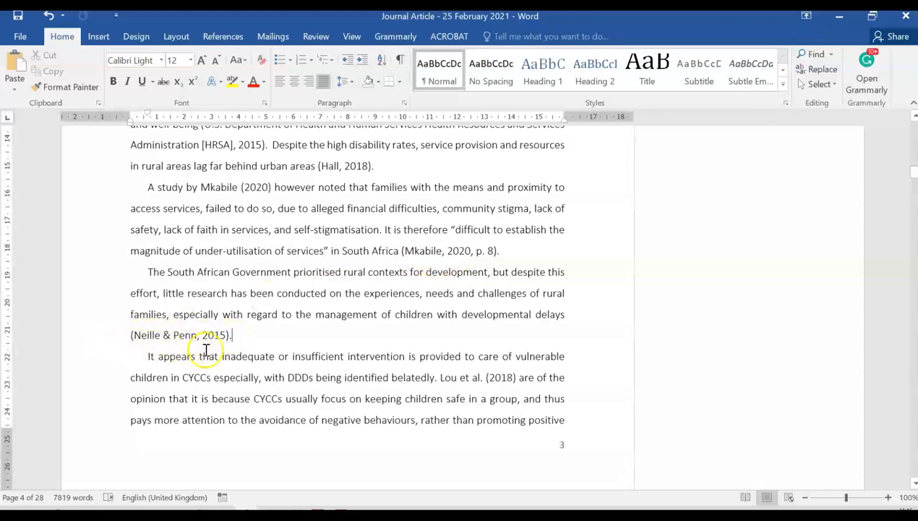
left_click(147, 334)
left_click(232, 335)
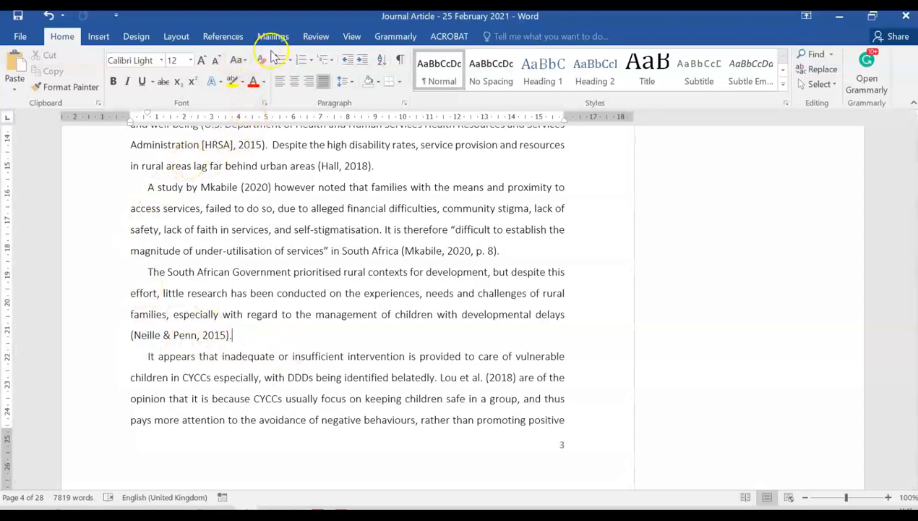
- Bring up the referencing commands and compare Mendeley Cite-O-Matic's Insert Citation with Word's built-in Insert Citation
left_click(209, 37)
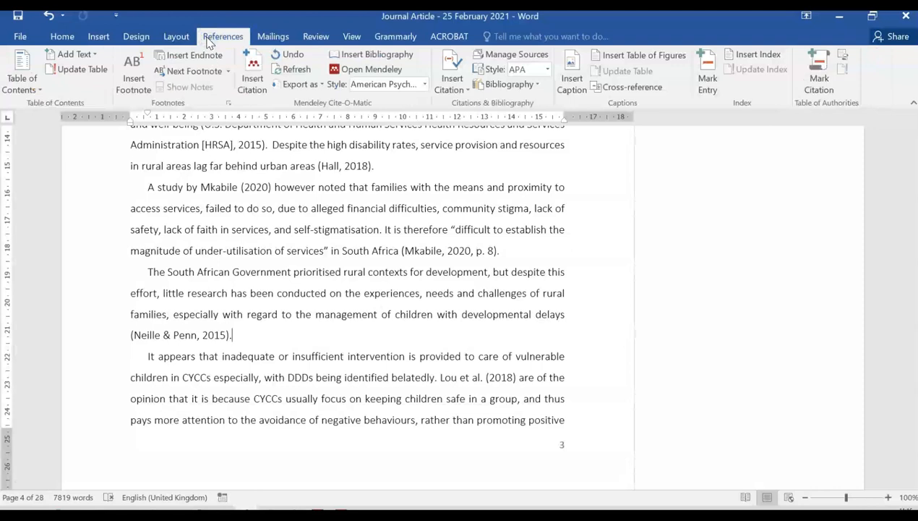
left_click(257, 91)
left_click(247, 77)
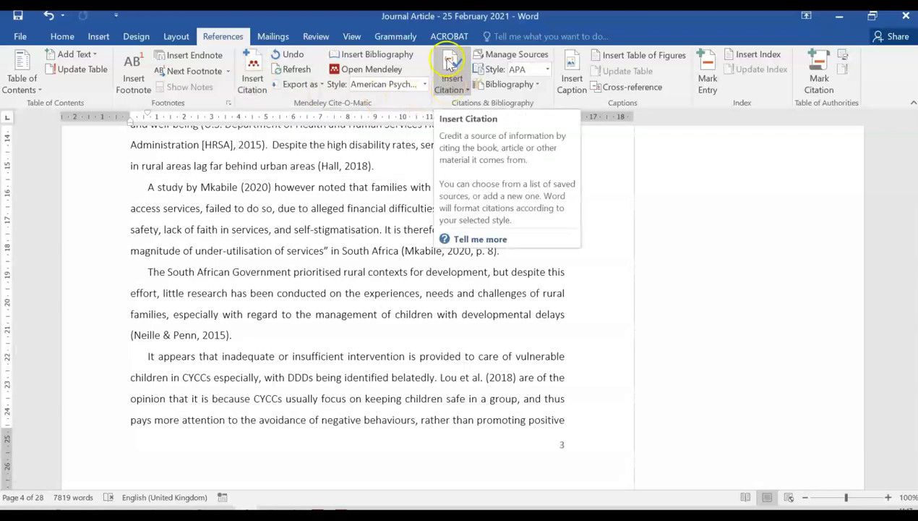
left_click(453, 65)
left_click(452, 70)
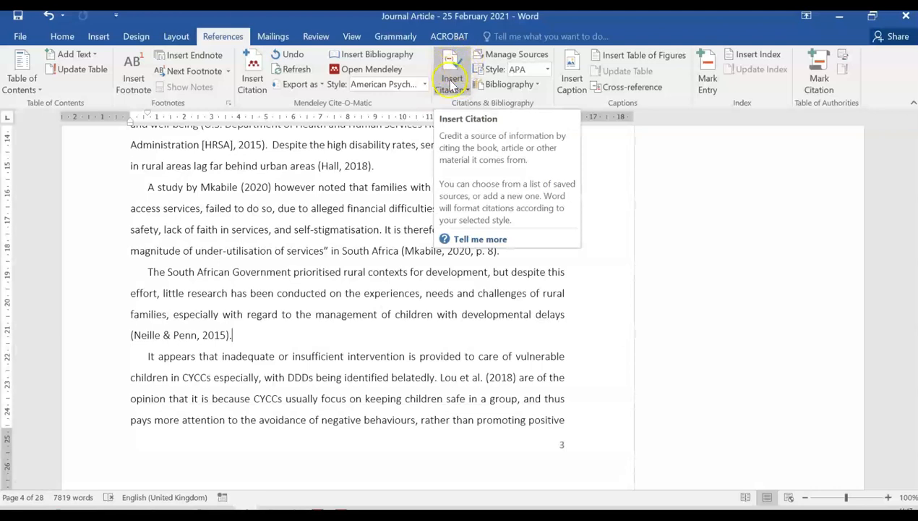
left_click(254, 75)
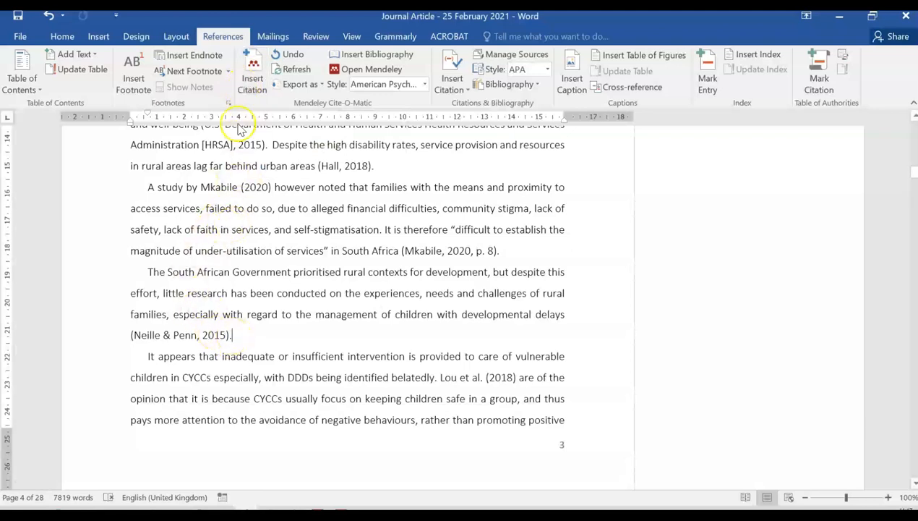
- Open Mendeley's citation search, examine its My Library choice and search field, and close it without citing
left_click(252, 72)
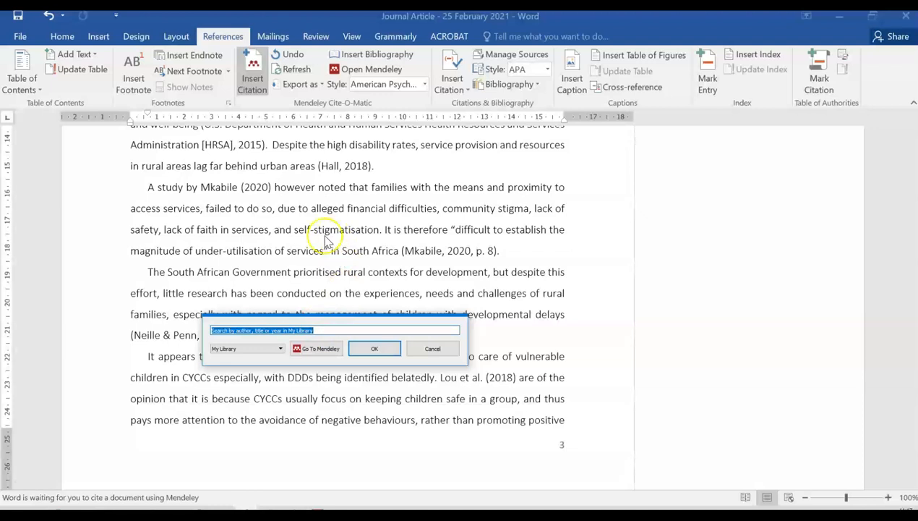
left_click(280, 349)
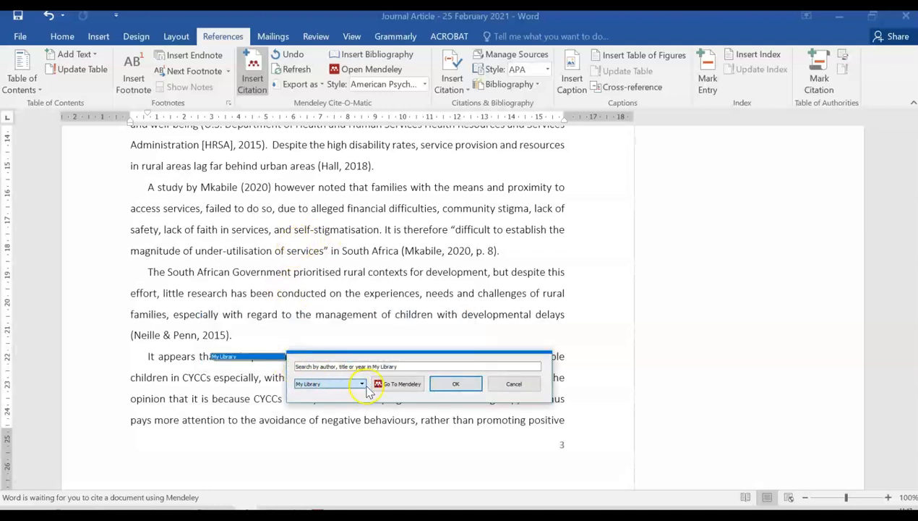
left_click(403, 367)
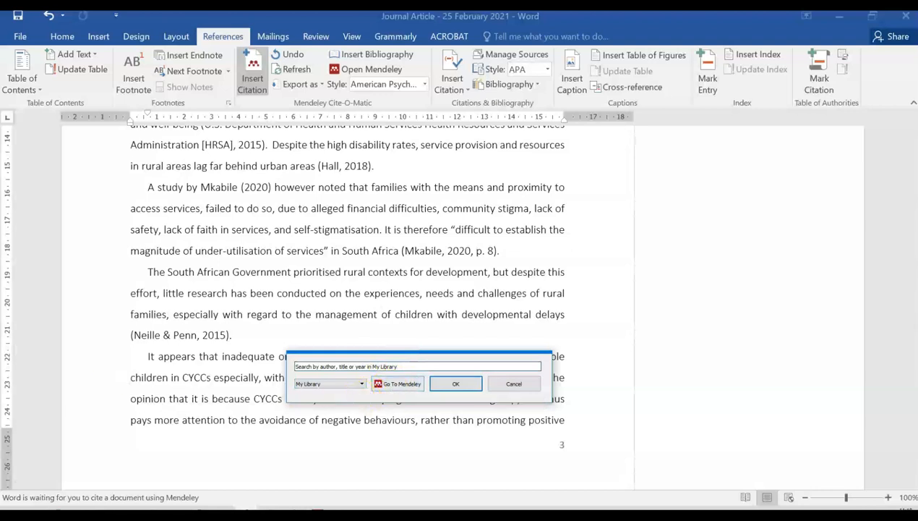
key("Escape")
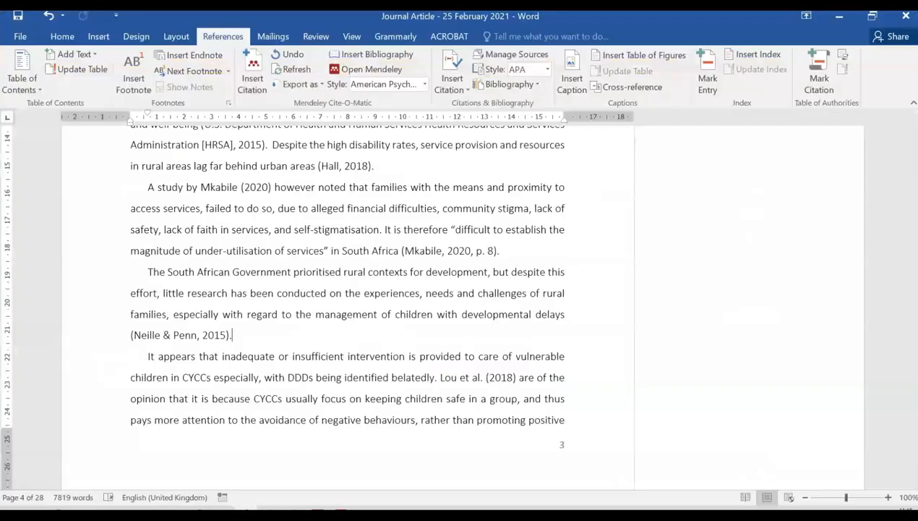
- Switch to Mendeley Desktop, check the author entry of the open child diversion programme thesis, and return to the Word article
left_click(340, 510)
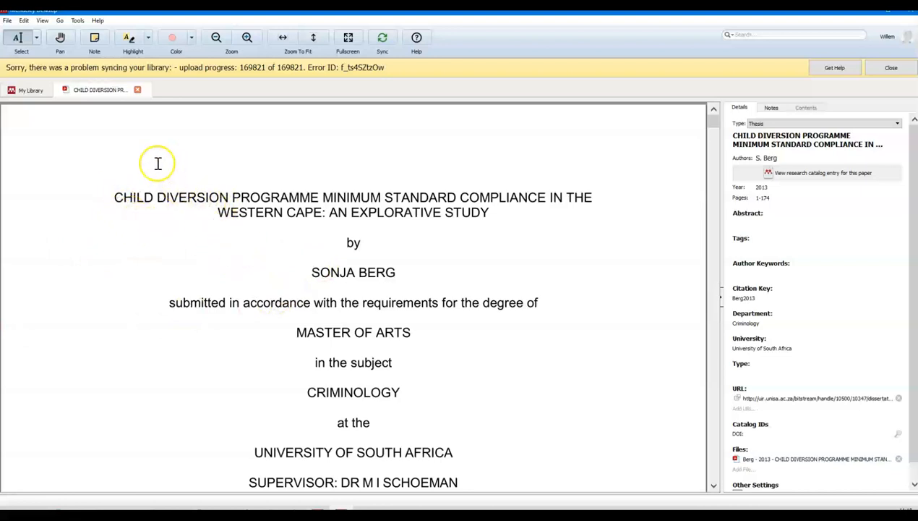
left_click(763, 157)
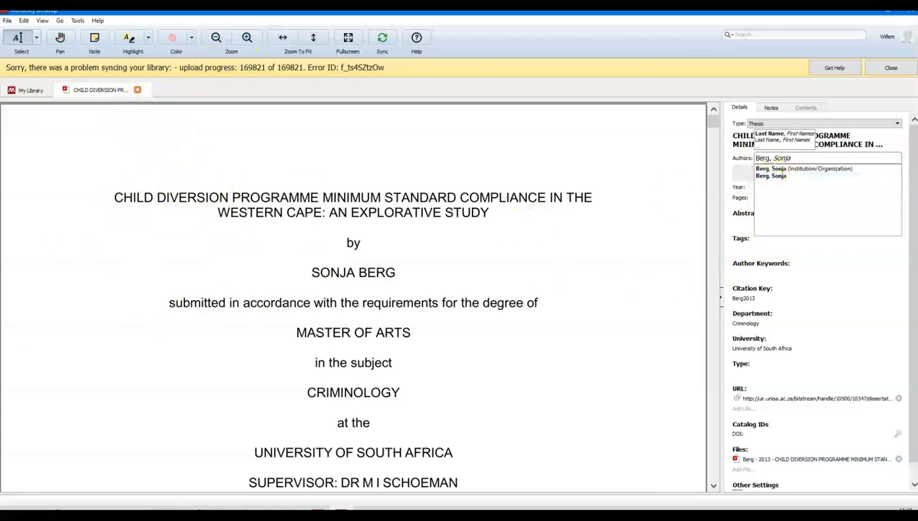
left_click(867, 10)
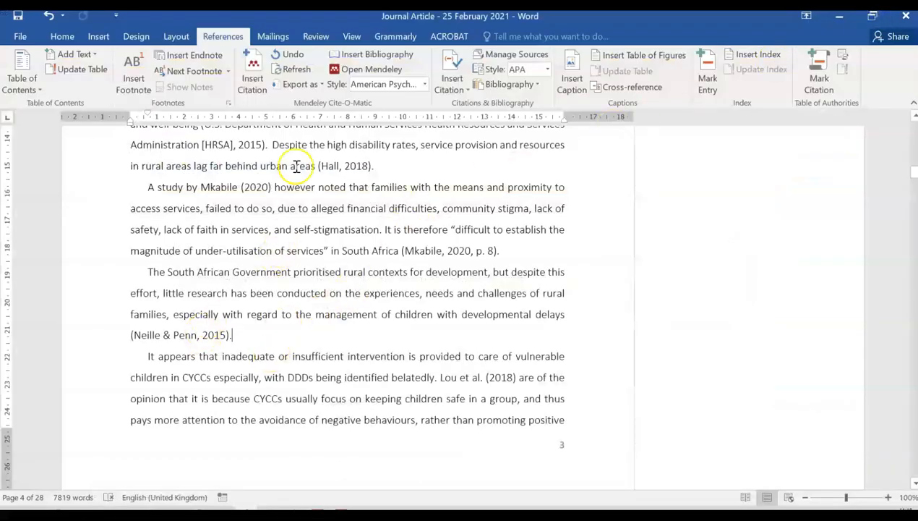
- Insert a Mendeley citation of the 2013 child diversion programme thesis after the 2015 citation, searching My Library by the author's surname
left_click(252, 81)
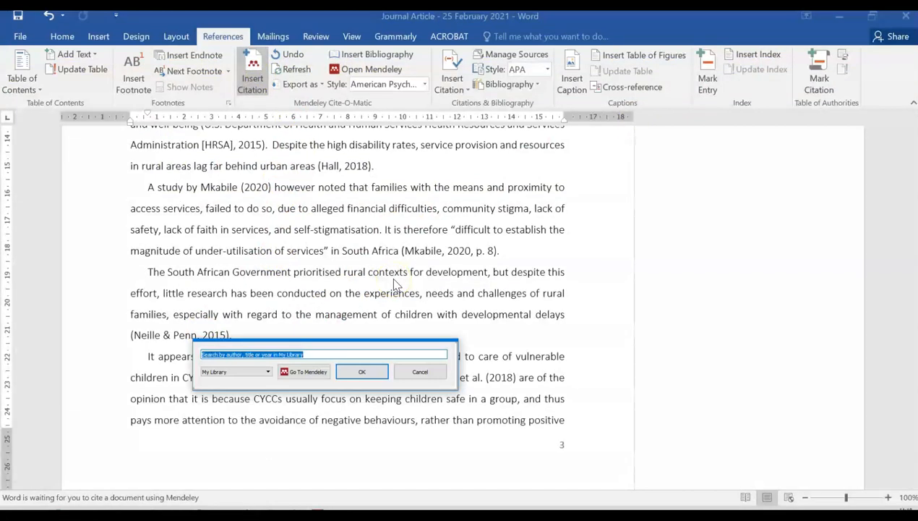
type("berg")
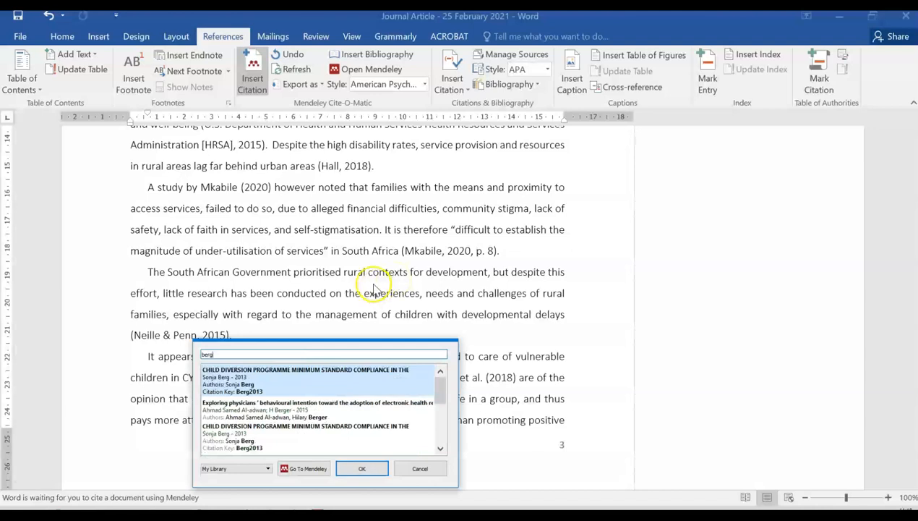
left_click(253, 417)
left_click(248, 450)
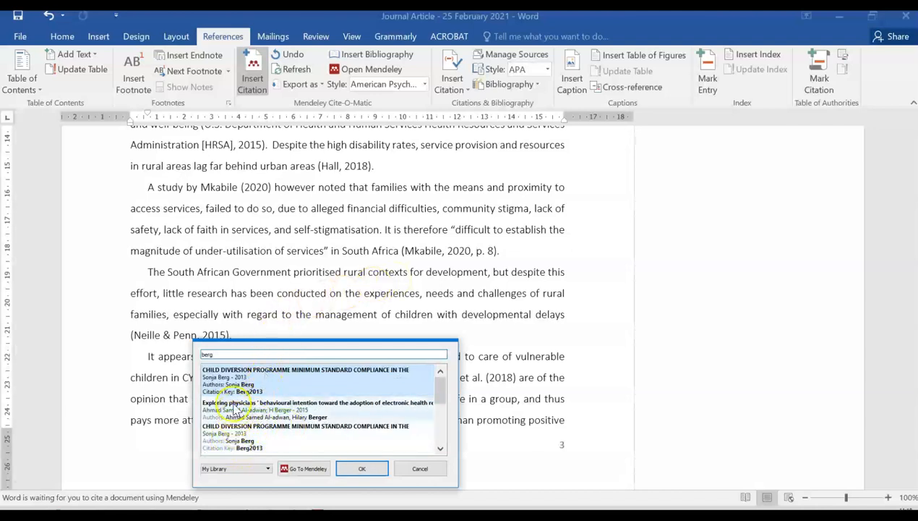
left_click(239, 383)
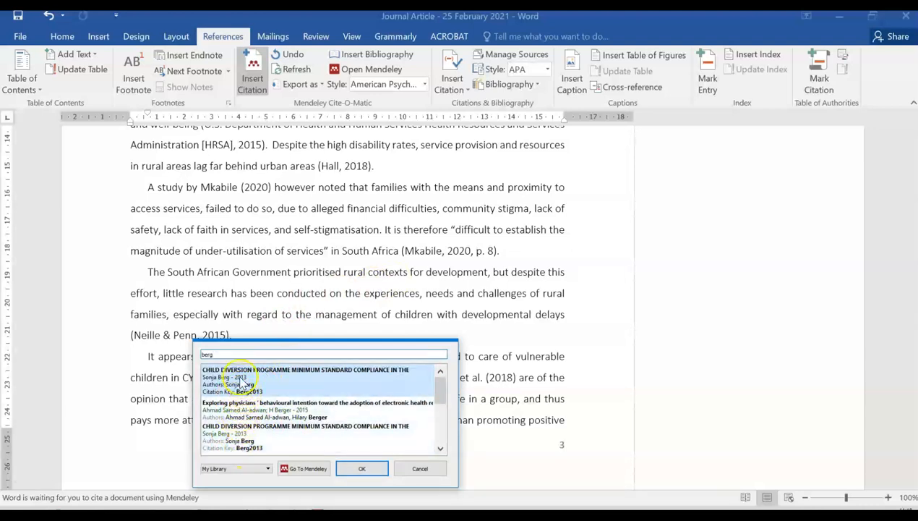
left_click(232, 447)
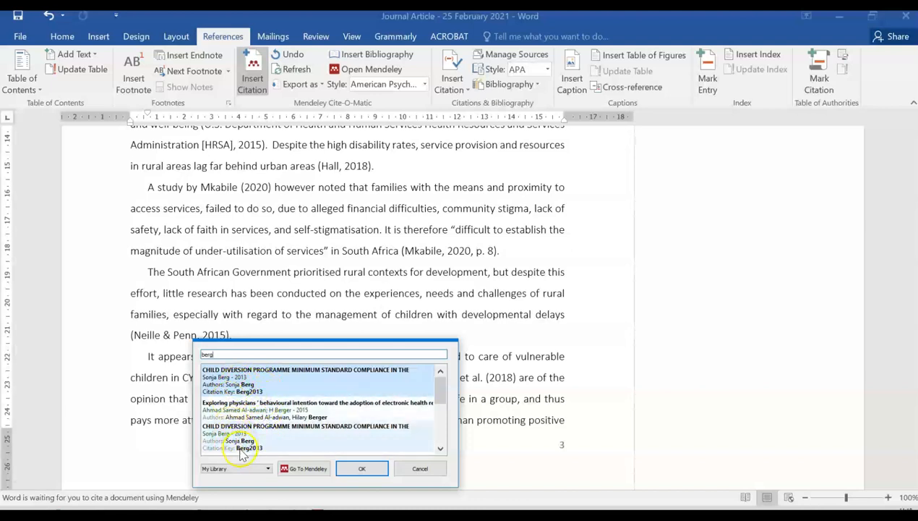
left_click(233, 381)
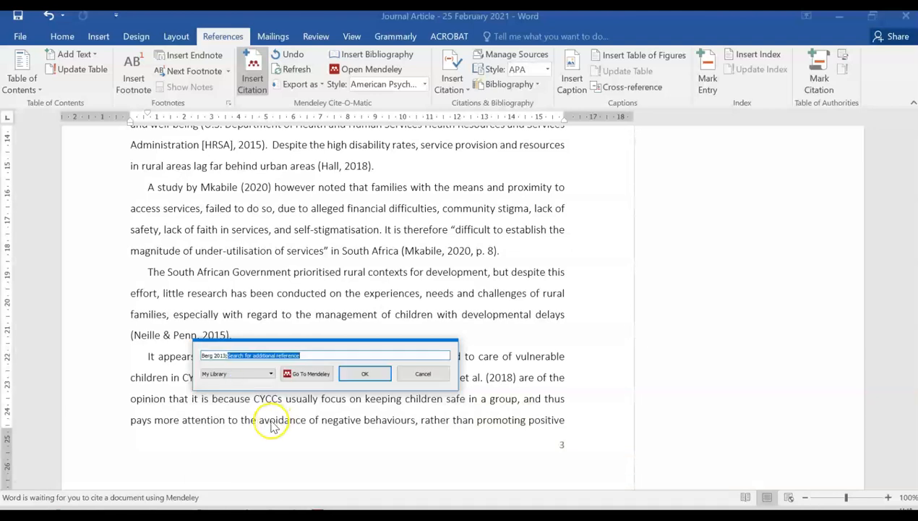
left_click(349, 380)
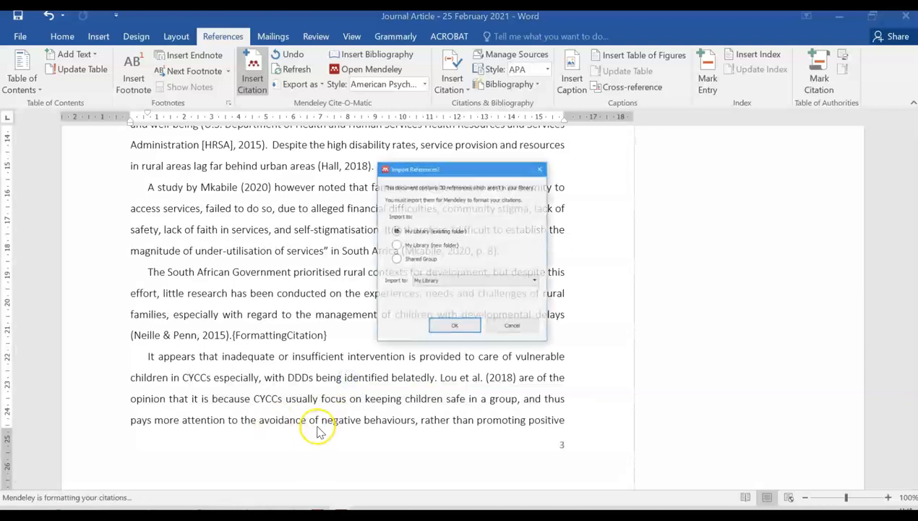
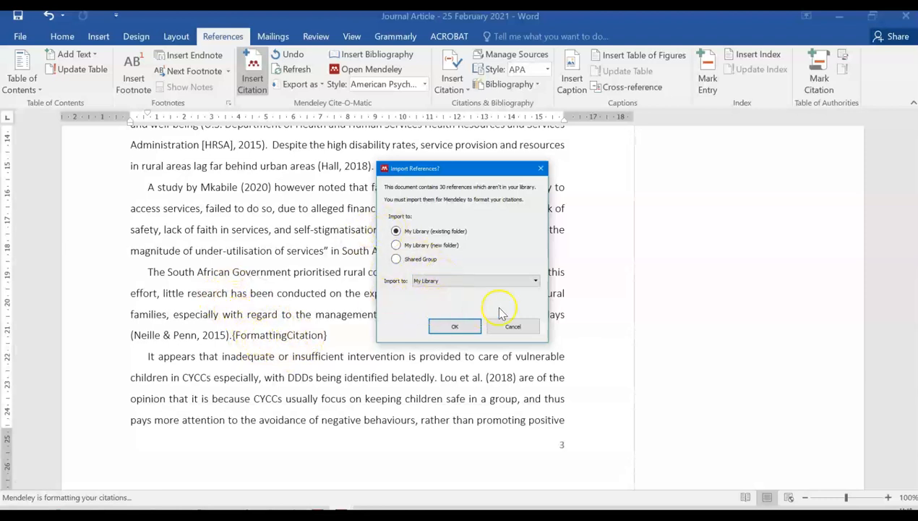
- Import the document's missing references into the existing My Library folder, using the existing library copy for the duplicate level of care instrument article
left_click(534, 281)
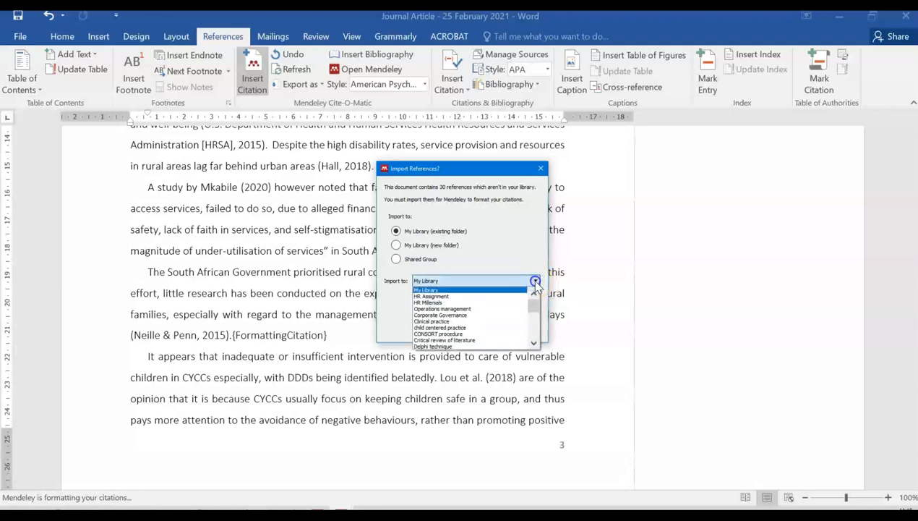
left_click(535, 282)
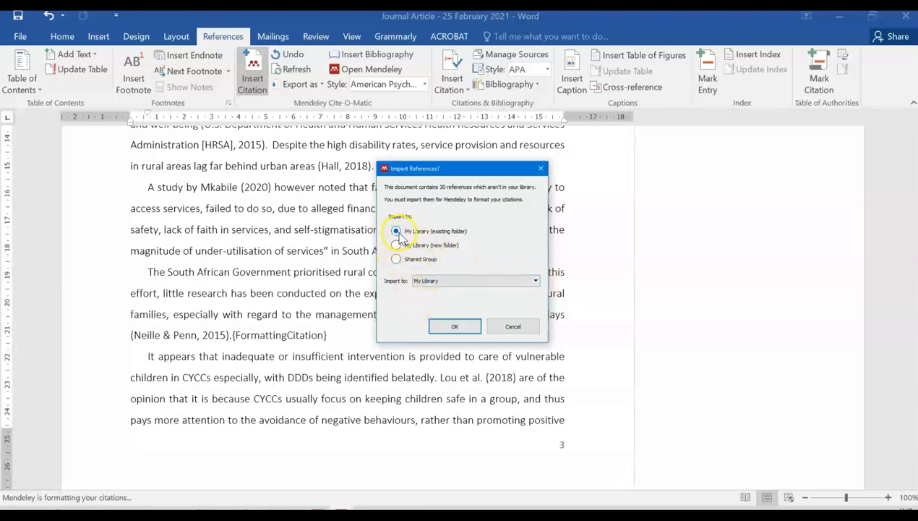
left_click(396, 260)
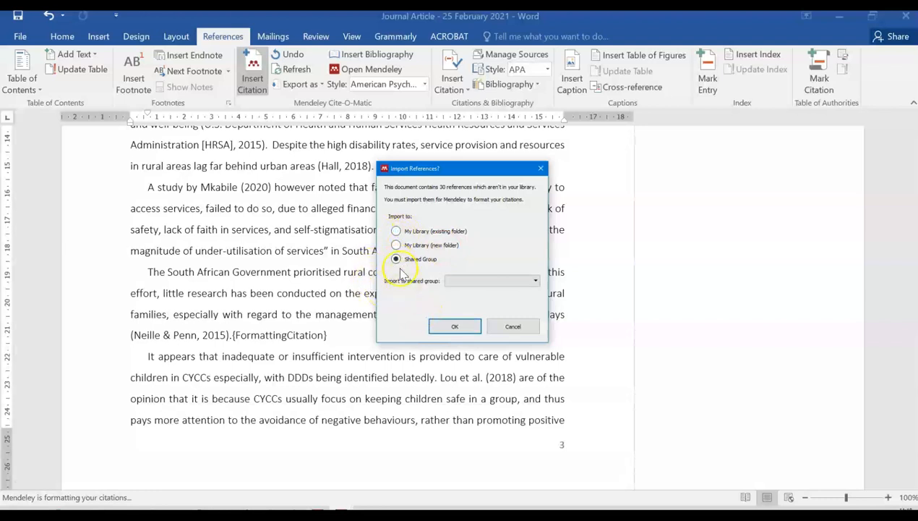
left_click(397, 232)
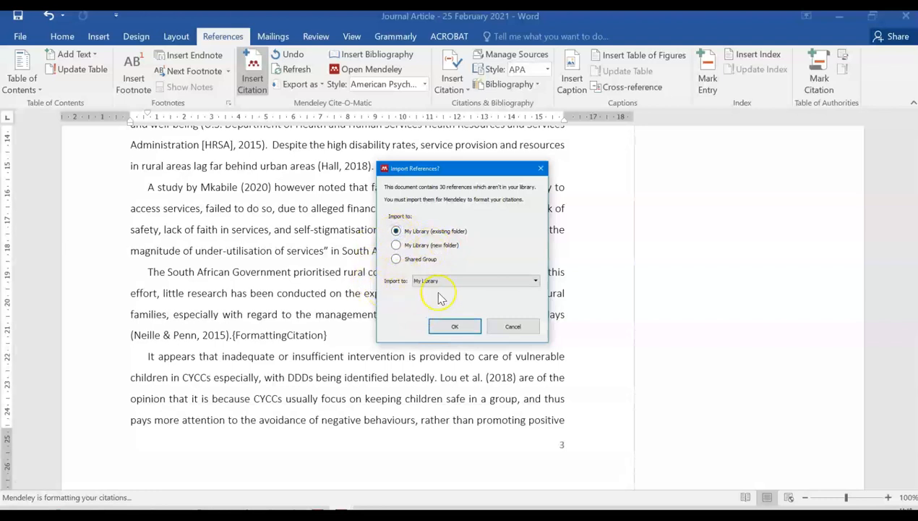
left_click(453, 327)
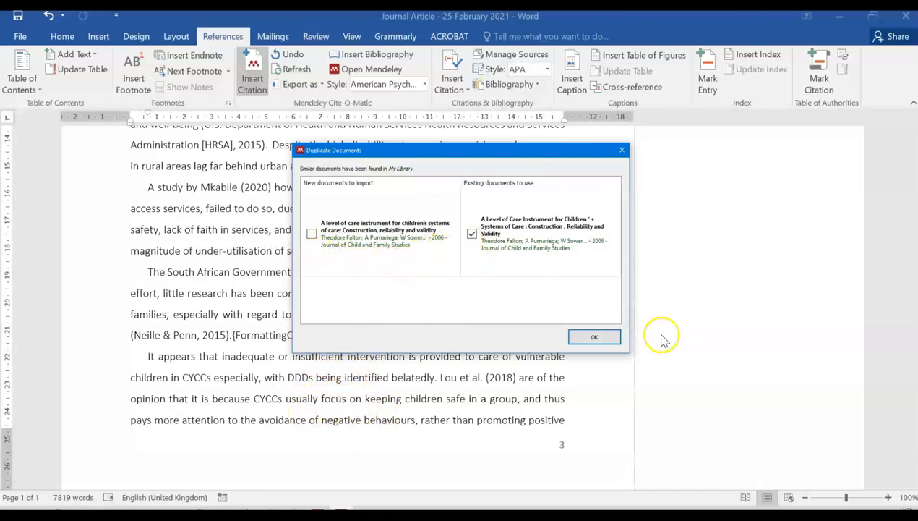
left_click(592, 336)
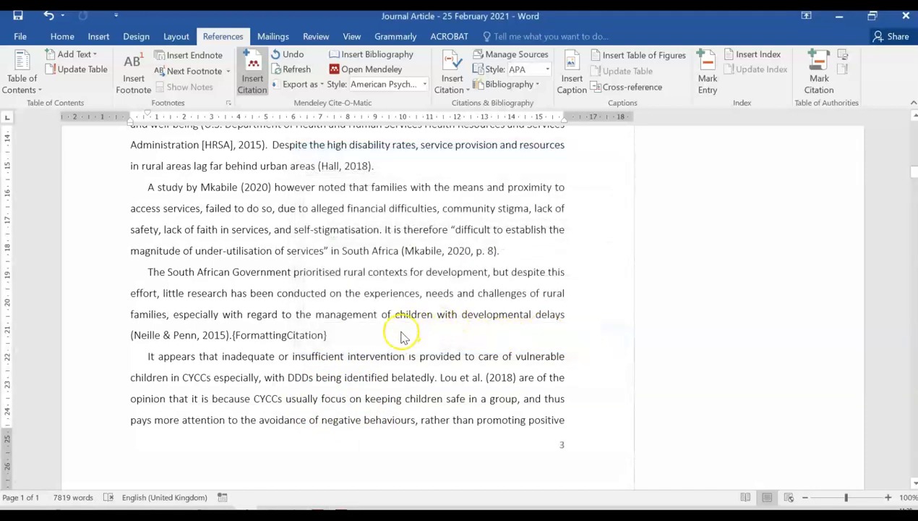
- Edit the new 2013 citation to include page 321, reviewing the other locator types and keeping Page
left_click(241, 335)
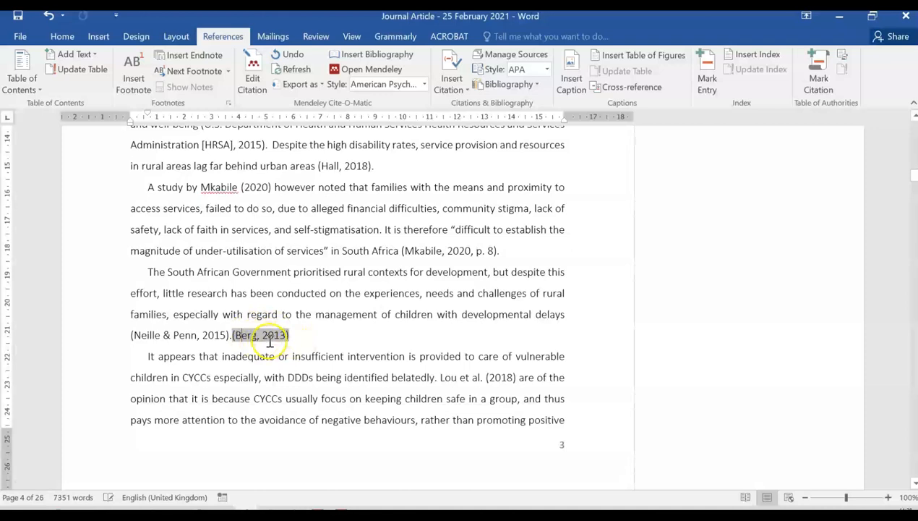
left_click(259, 94)
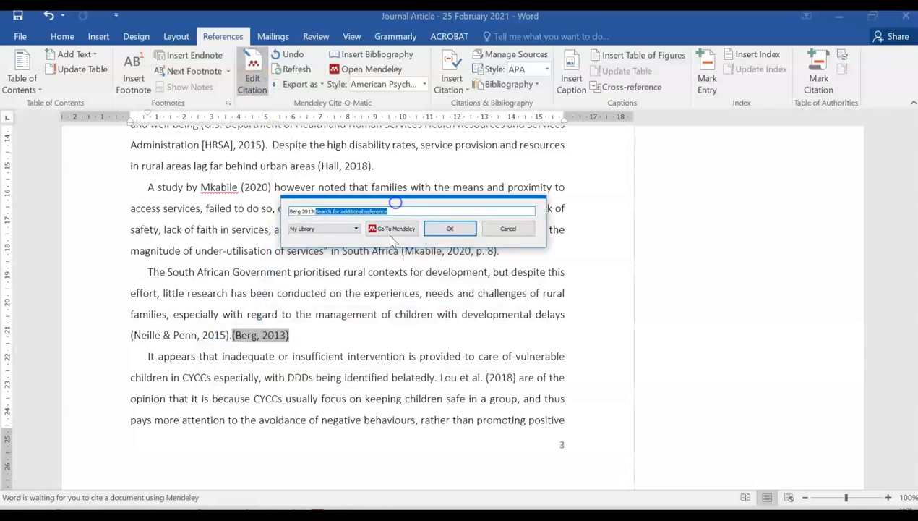
left_click(302, 212)
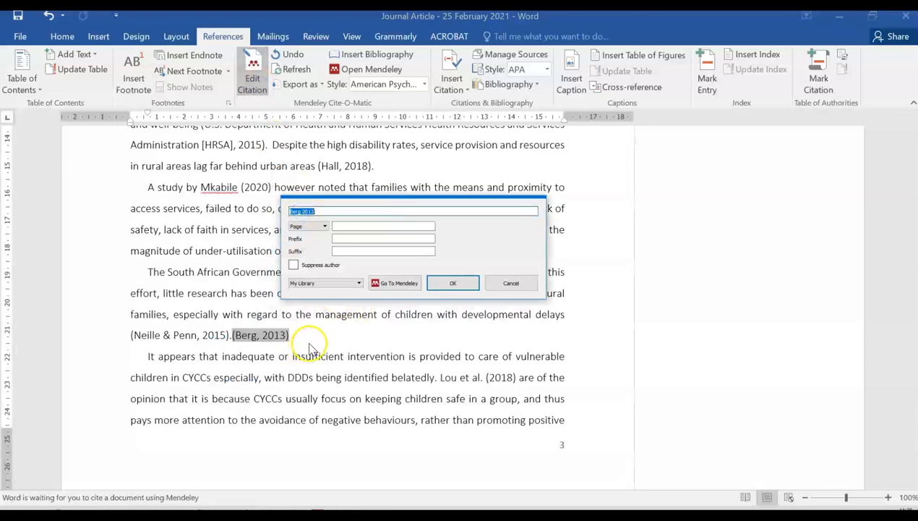
left_click(325, 228)
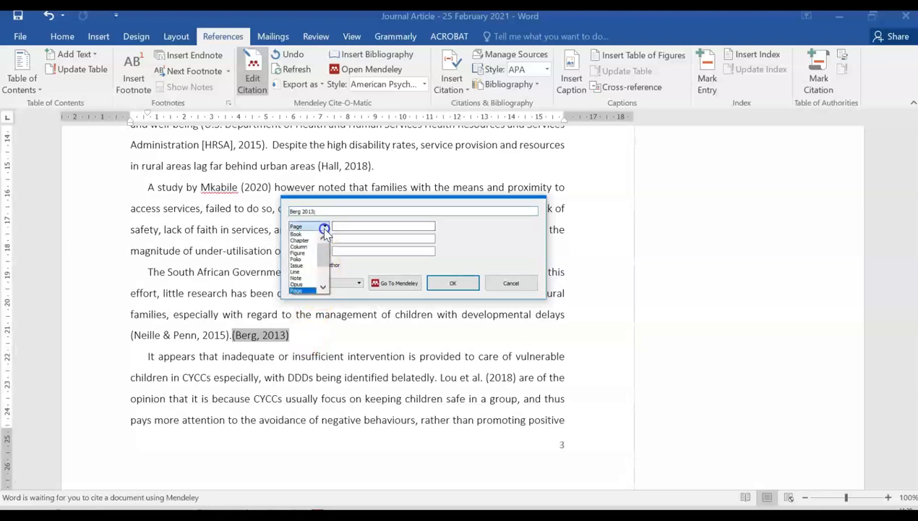
left_click(325, 230)
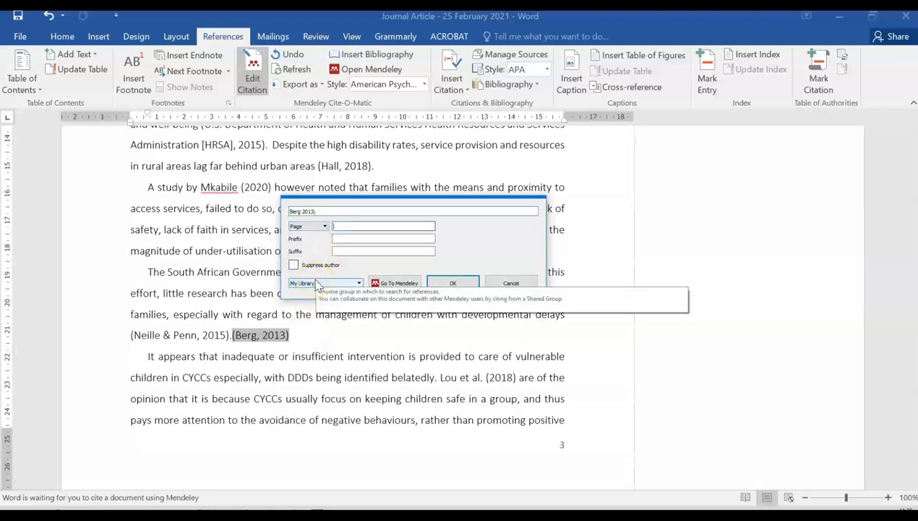
left_click(345, 225)
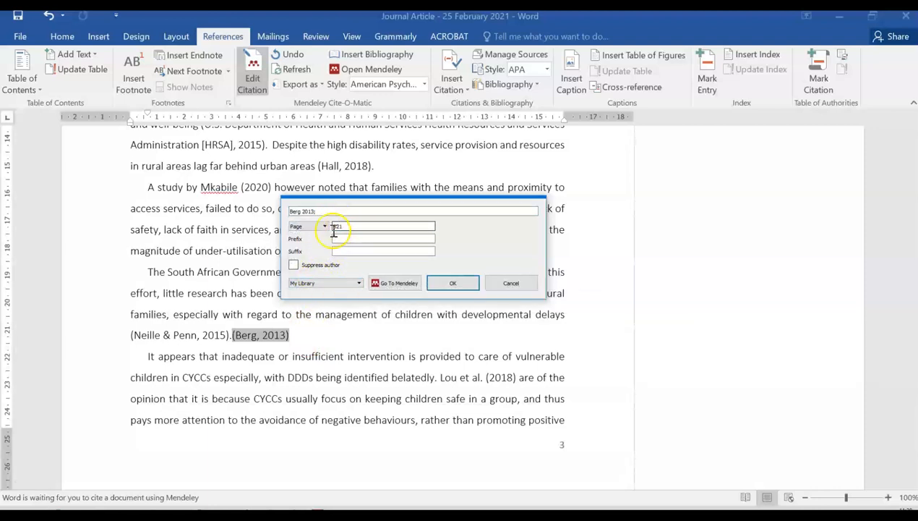
left_click(323, 226)
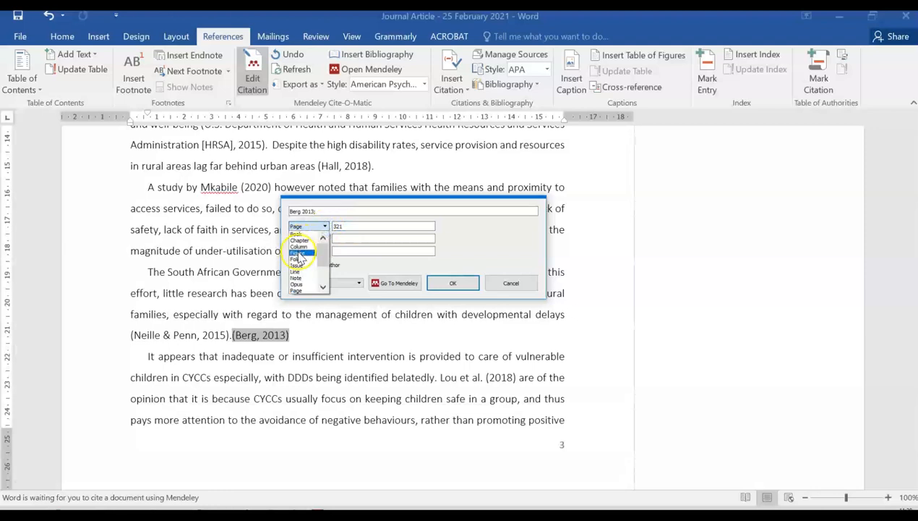
left_click(301, 253)
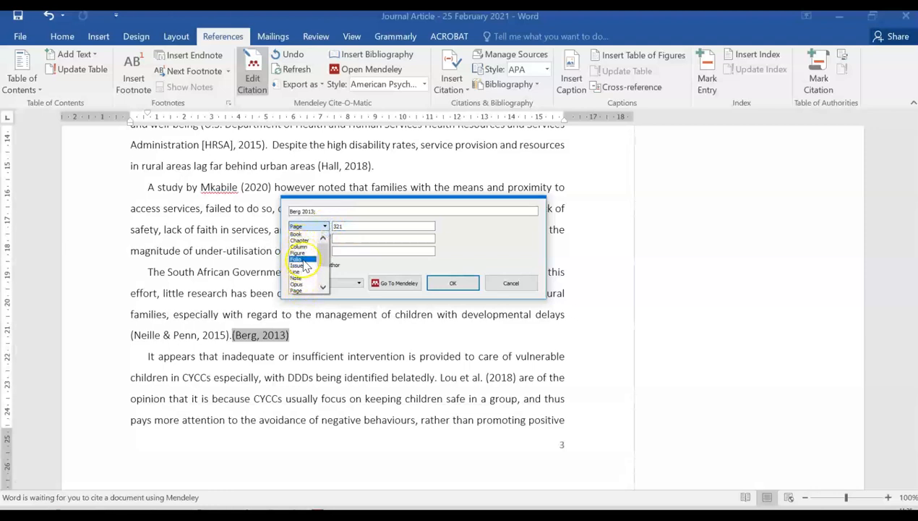
left_click(297, 226)
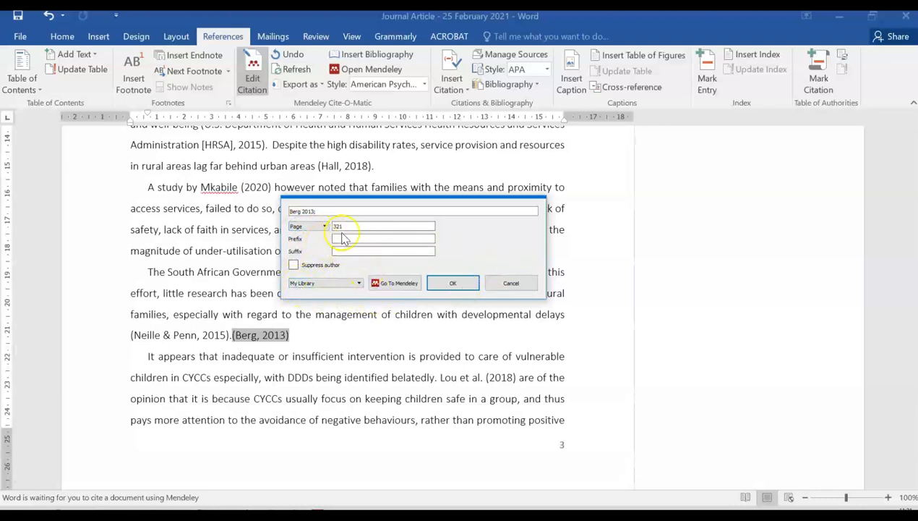
left_click(448, 283)
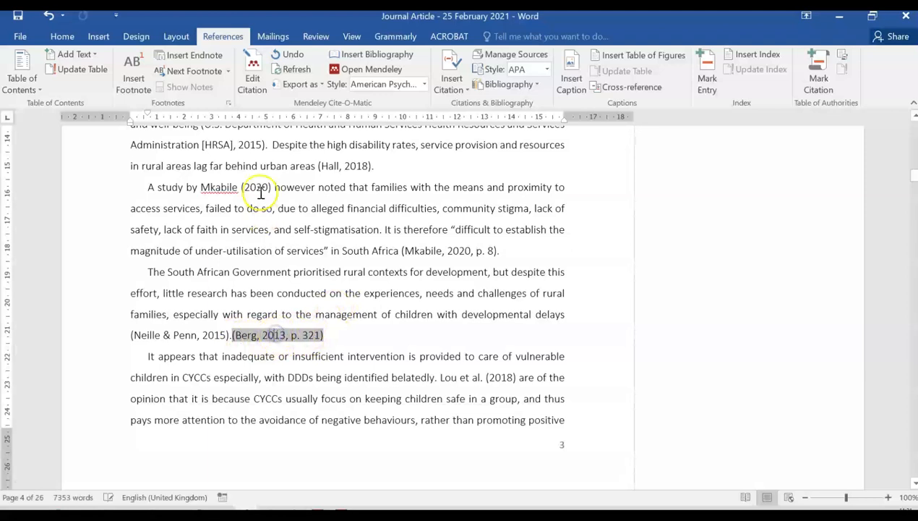
- Add the 2021 book Research at Grassroots to the 2013, p. 321 citation as an additional reference, searching by a co-author's surname
left_click(249, 94)
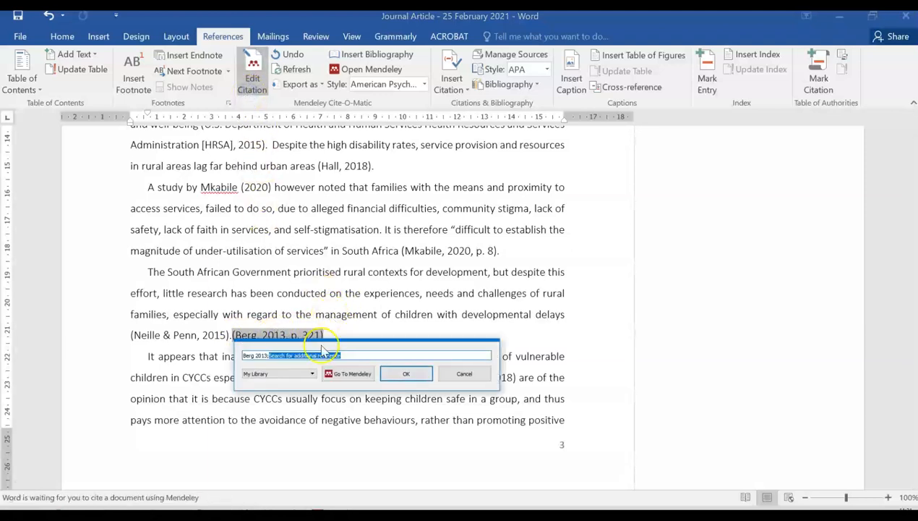
type("Roestenburg")
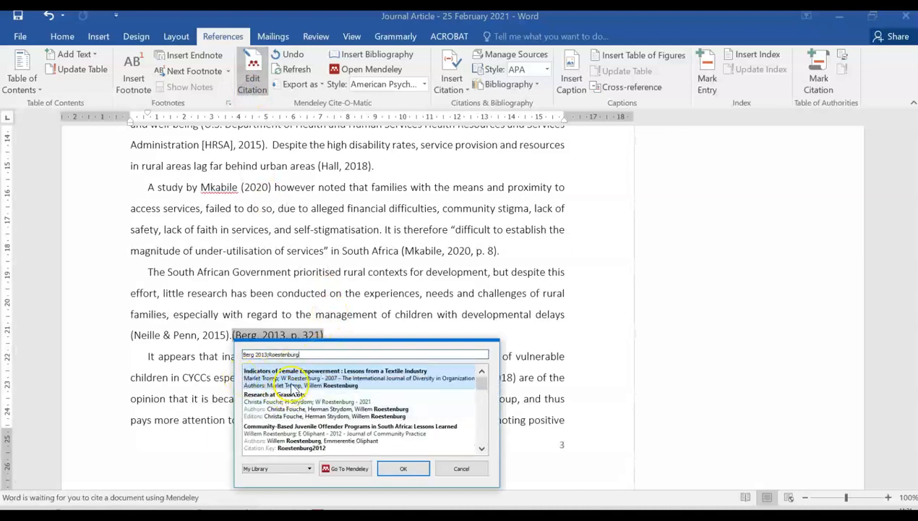
left_click(273, 400)
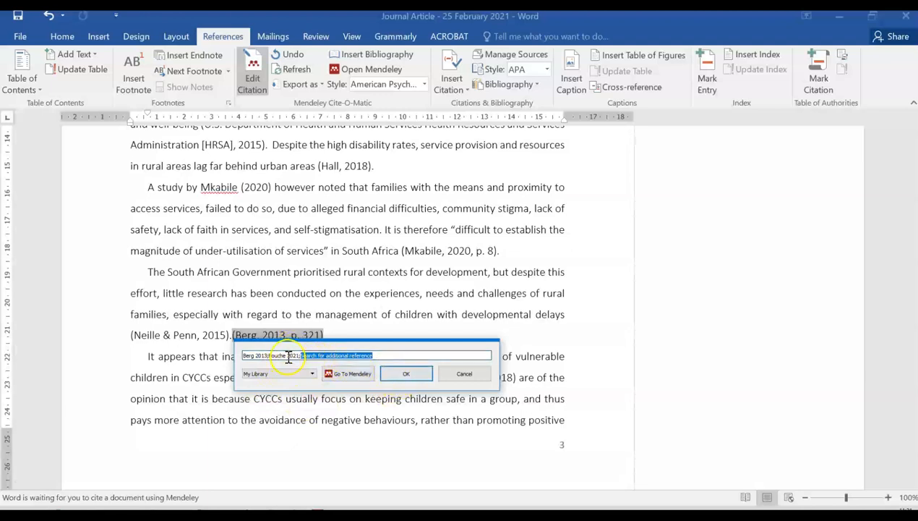
left_click(400, 375)
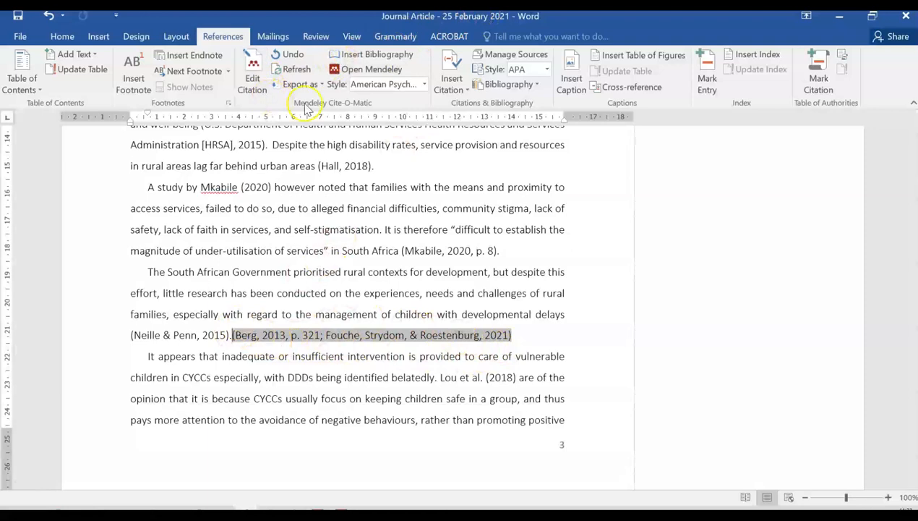
- Review the citation styles offered by Mendeley Cite-O-Matic, and select the combined 2013 and 2021 citation in the text
left_click(424, 85)
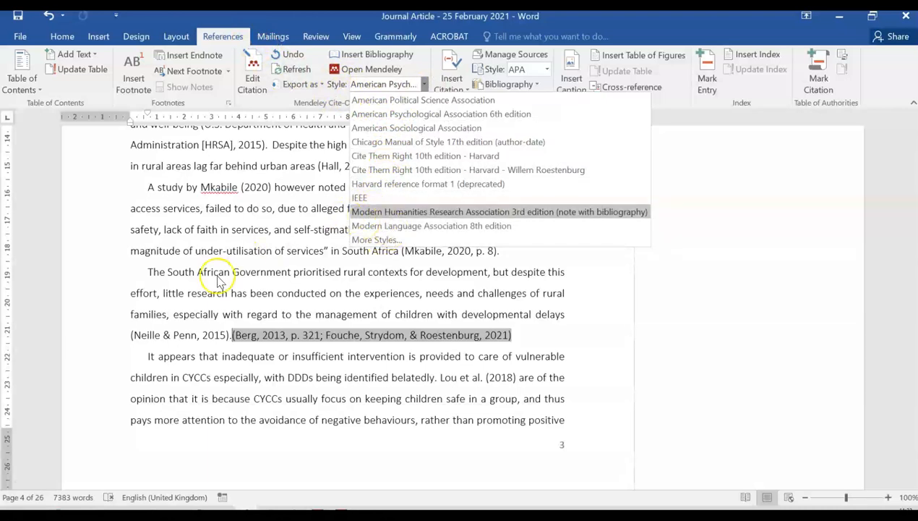
left_click(21, 495)
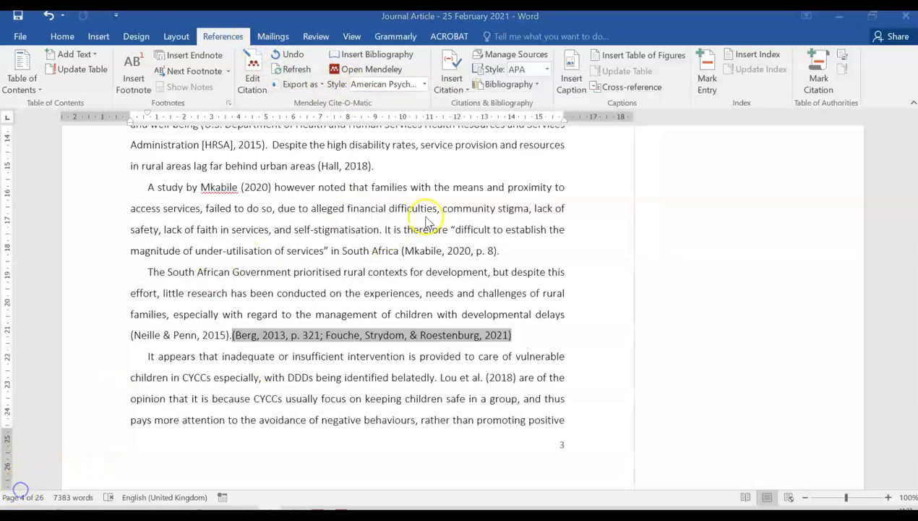
left_click(427, 85)
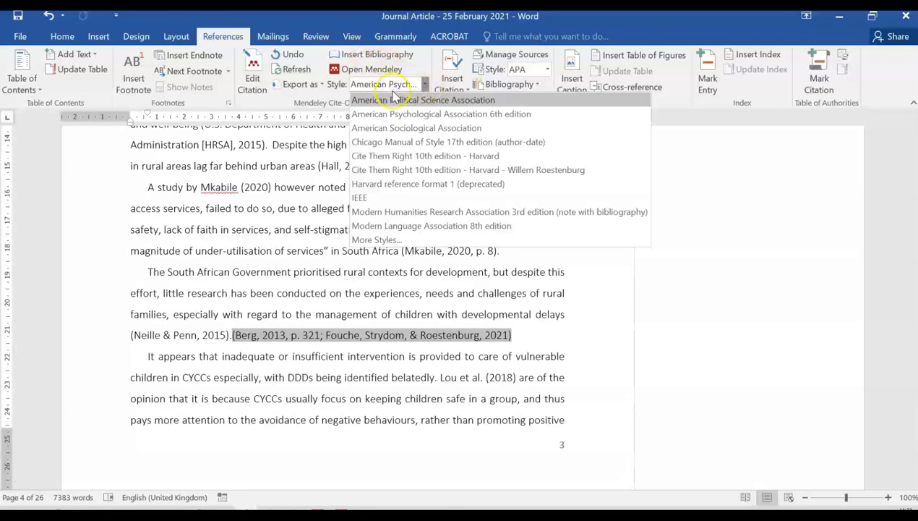
left_click(379, 335)
left_click_drag(230, 335, 504, 338)
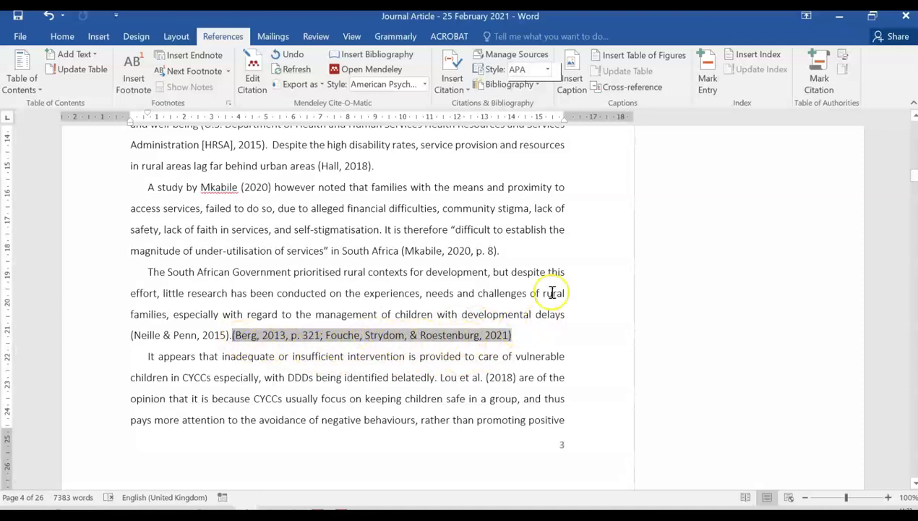
- Go to the article's reference list and check the entry for the 2021 book Research at Grassroots
scroll(902, 162, "down", 1)
left_click_drag(912, 180, 909, 455)
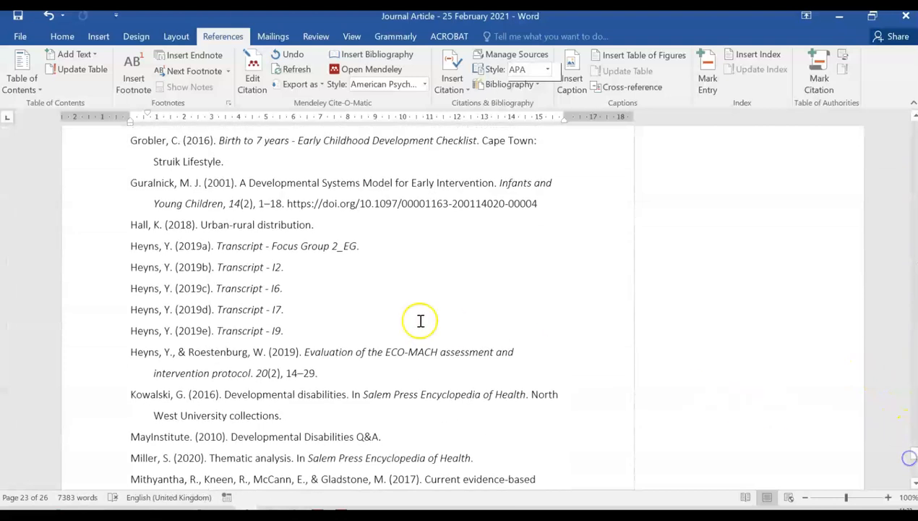
key("ctrl+a")
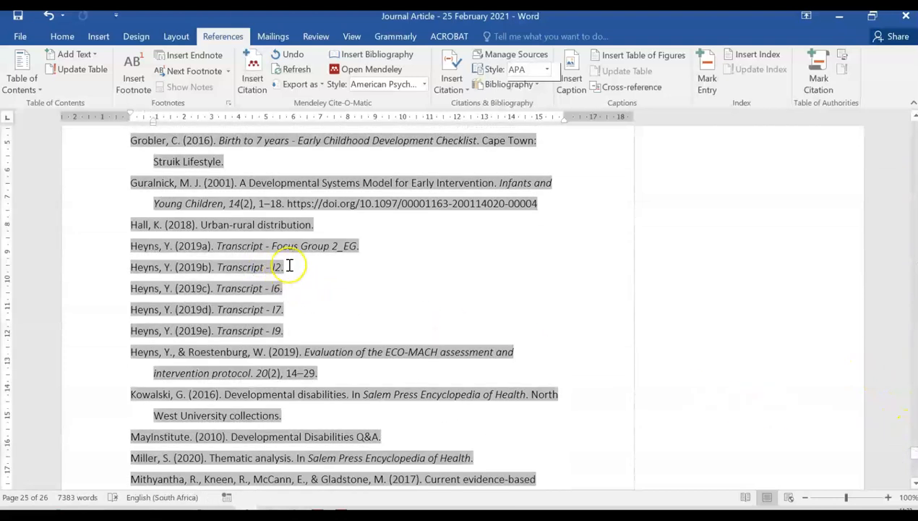
scroll(288, 266, "up", 4)
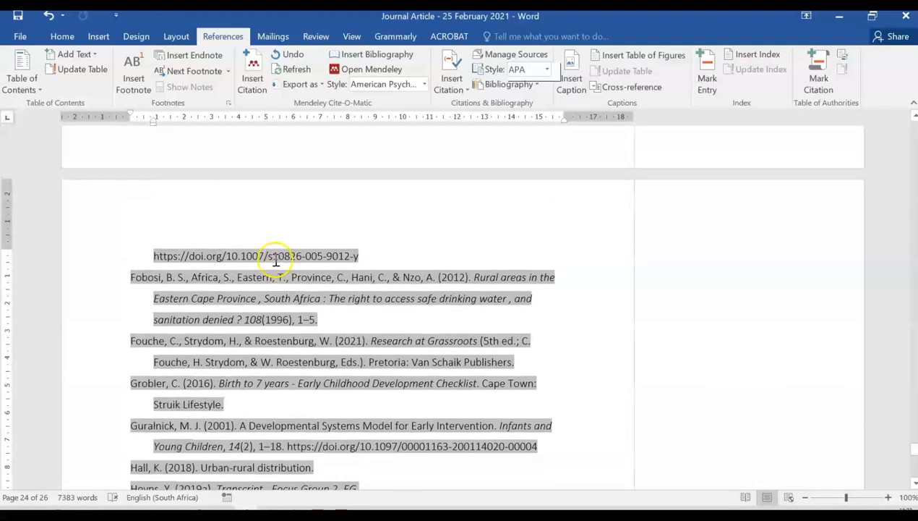
- Go back up the reference list and check where the Mendeley bibliography starts, directly after the Child Abuse and Neglect entry
scroll(275, 262, "up", 6)
scroll(263, 250, "up", 2)
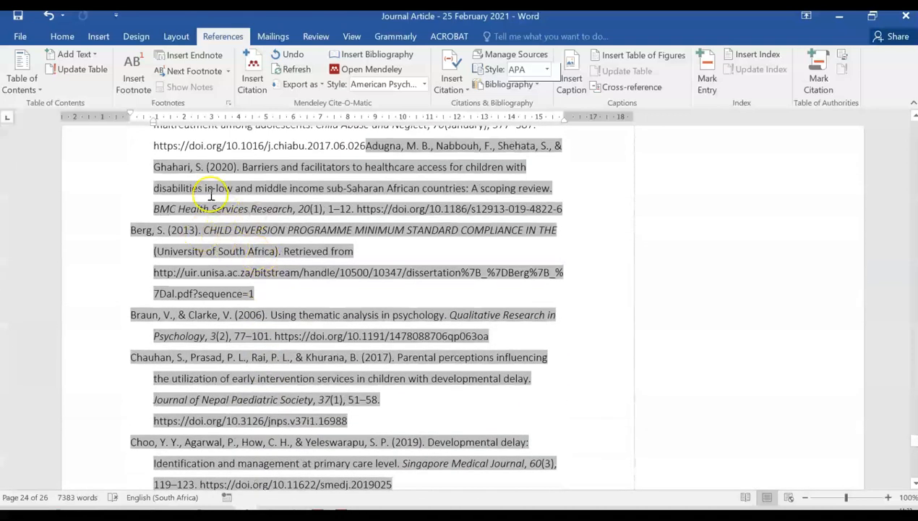
scroll(211, 195, "up", 1)
left_click(231, 215)
left_click(366, 214)
key("ctrl+shift+End")
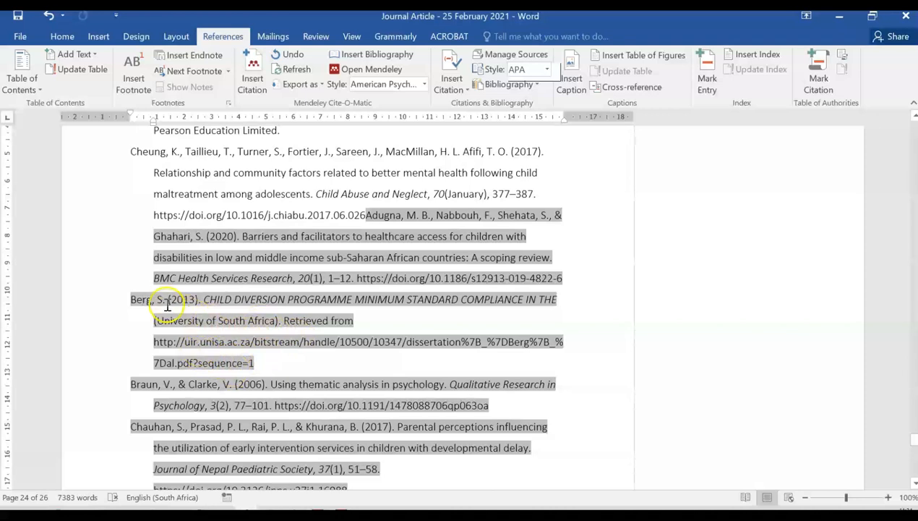
- Read through the Mendeley bibliography down to the two WPSPublish entries at the end of the article
scroll(167, 304, "down", 8)
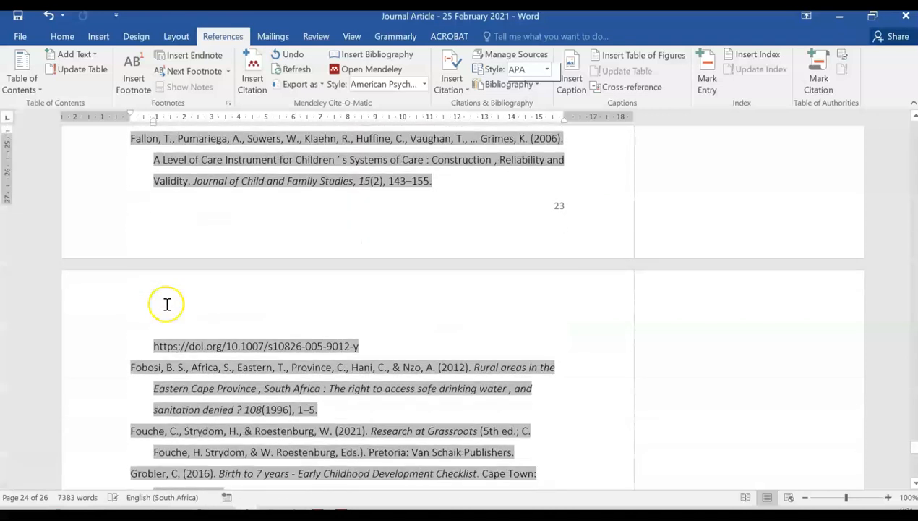
scroll(167, 304, "down", 4)
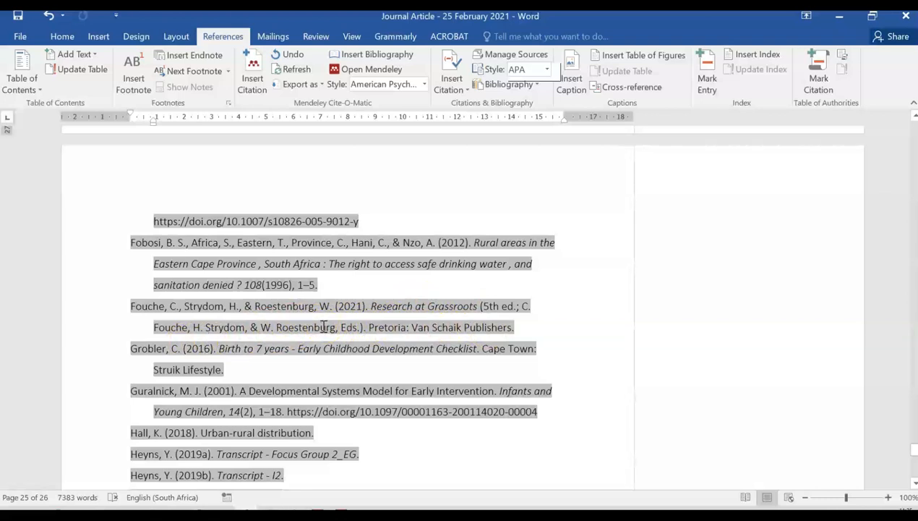
scroll(278, 333, "down", 5)
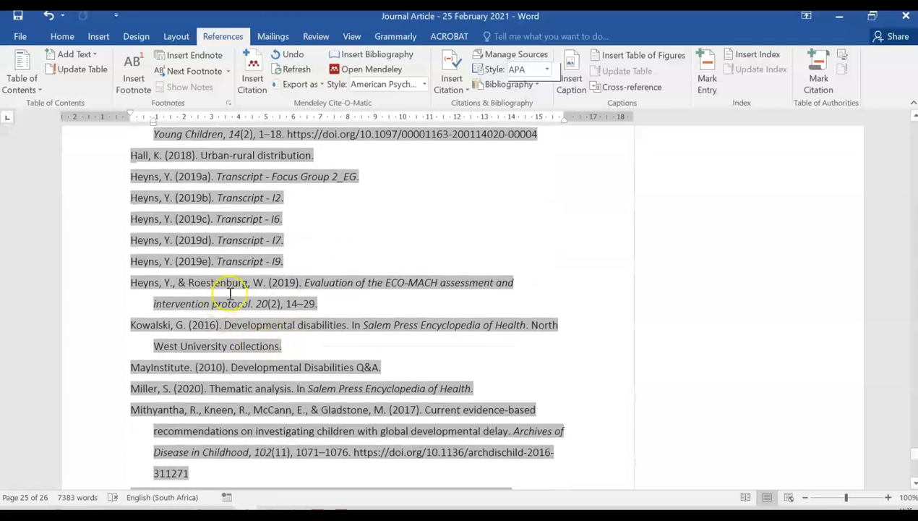
scroll(249, 355, "down", 3)
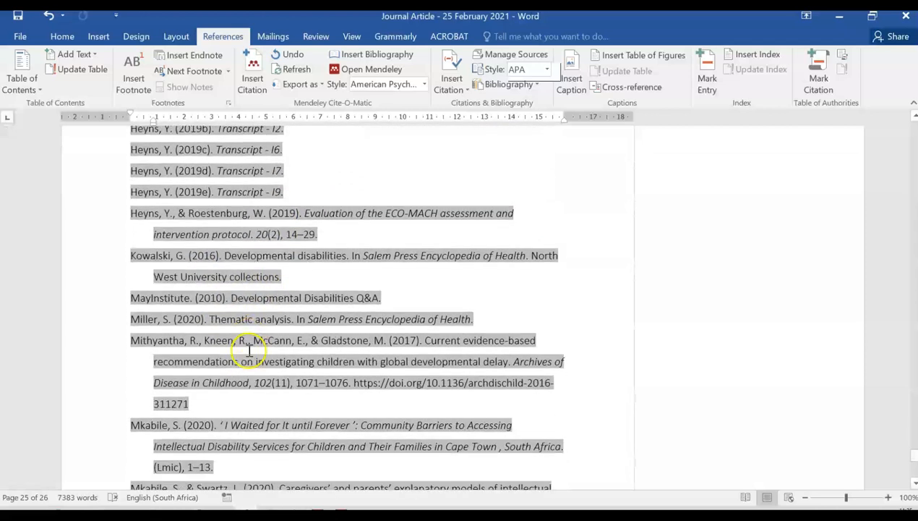
scroll(250, 352, "down", 8)
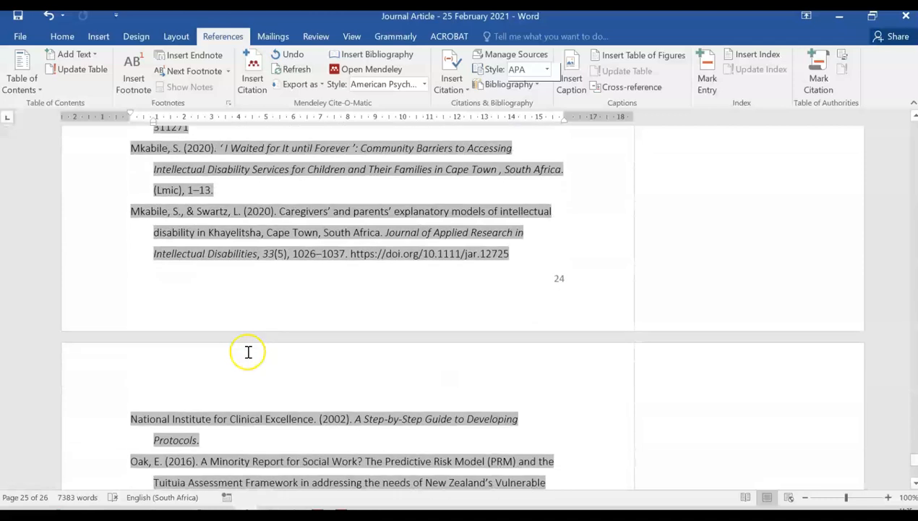
scroll(247, 353, "down", 1)
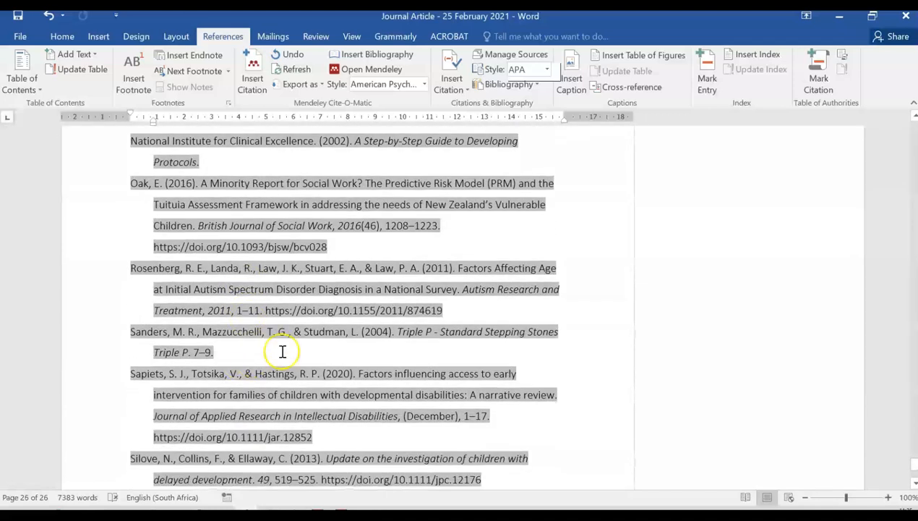
scroll(248, 352, "down", 1)
scroll(248, 342, "down", 3)
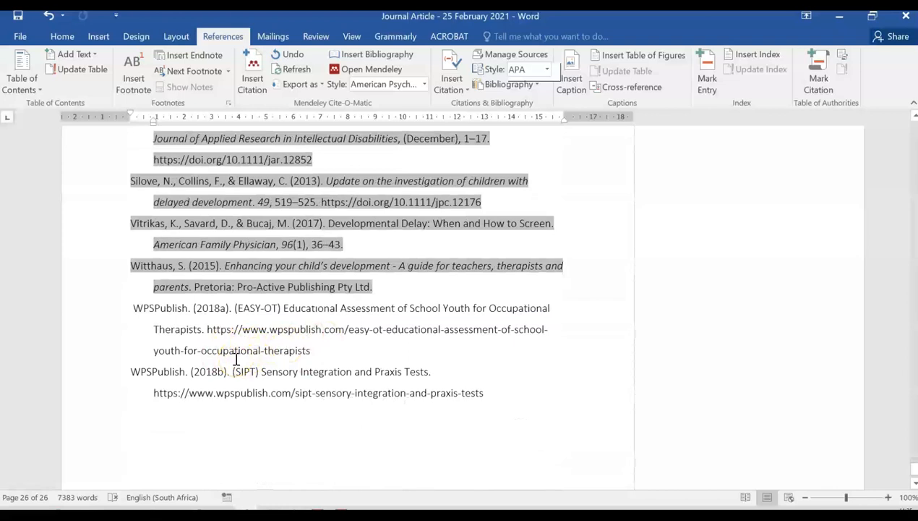
- Select the WPSPublish 2018a and 2018b entries at the end of the reference list and compare them with the entries above
left_click(132, 307)
left_click_drag(133, 307, 482, 400)
scroll(231, 371, "down", 3)
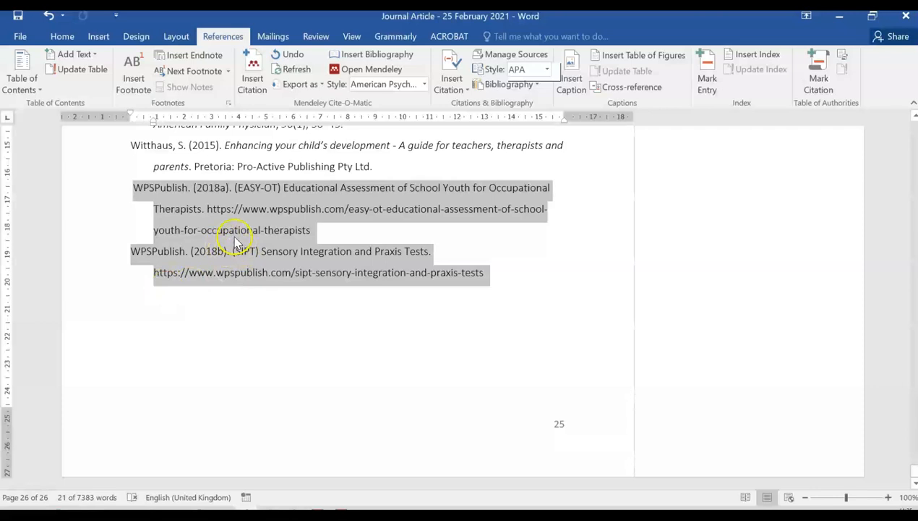
scroll(235, 242, "up", 6)
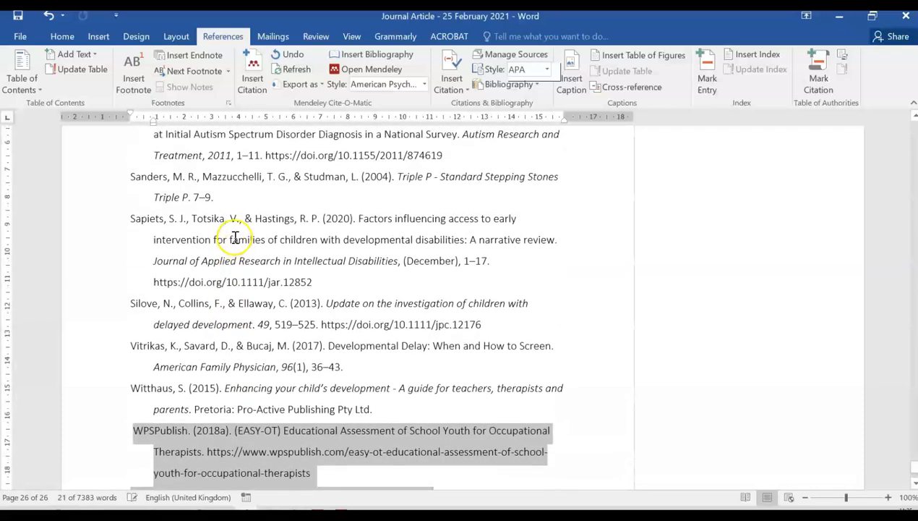
scroll(235, 238, "up", 1)
scroll(235, 235, "down", 2)
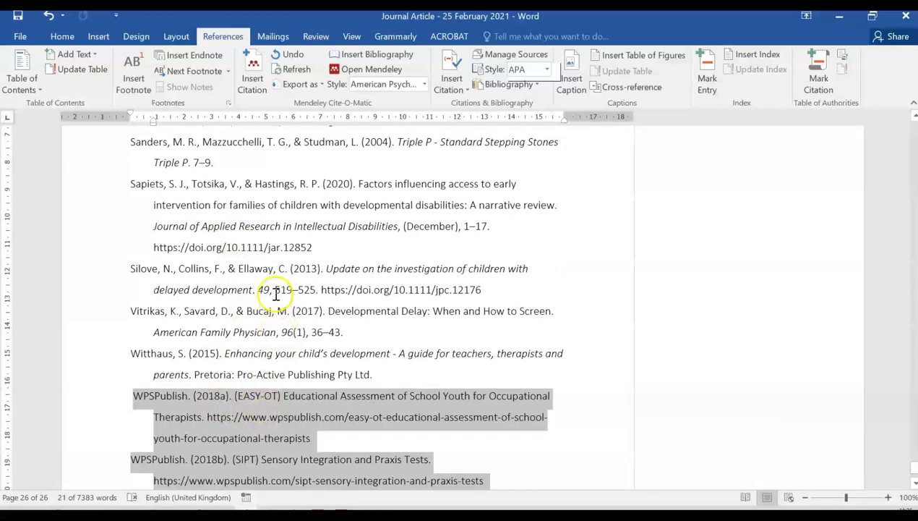
scroll(276, 295, "up", 3)
scroll(277, 297, "down", 4)
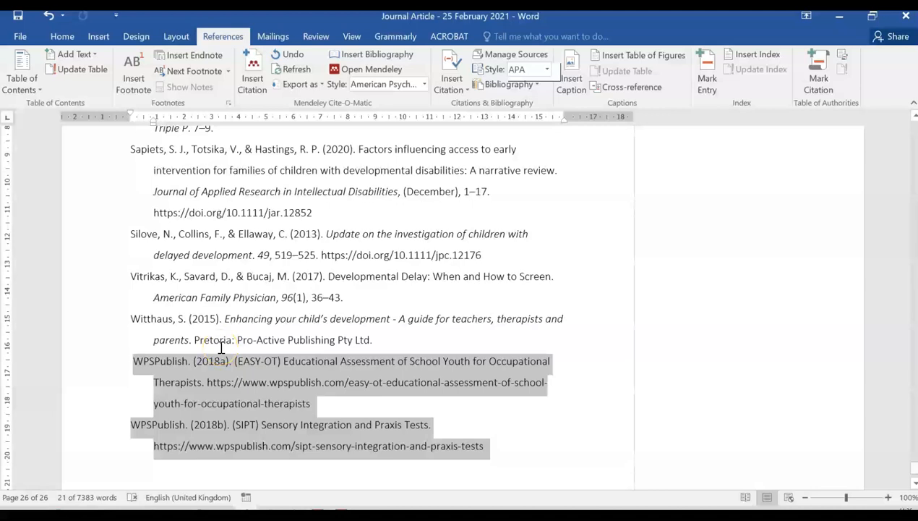
- Deselect the WPSPublish entries by placing the cursor in the 2018a entry, and return to the earlier references
left_click(243, 399)
left_click(139, 361)
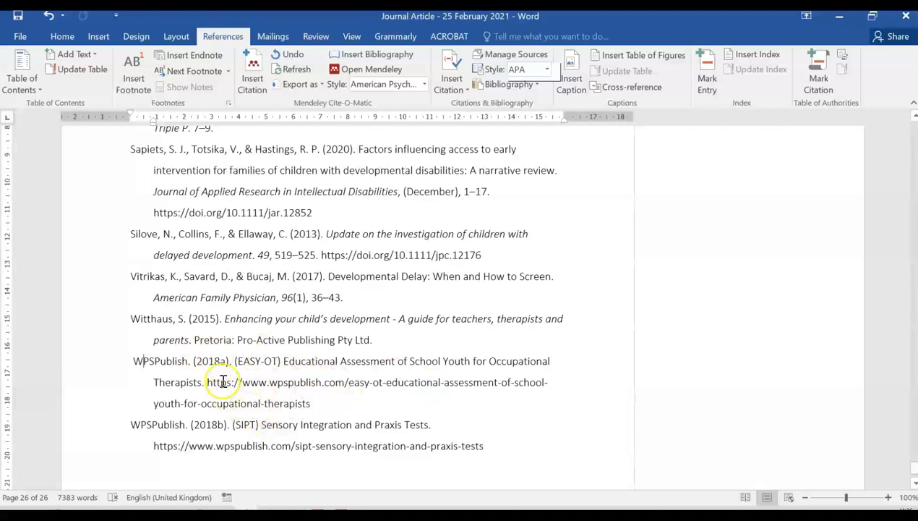
scroll(222, 380, "up", 4)
scroll(222, 370, "up", 5)
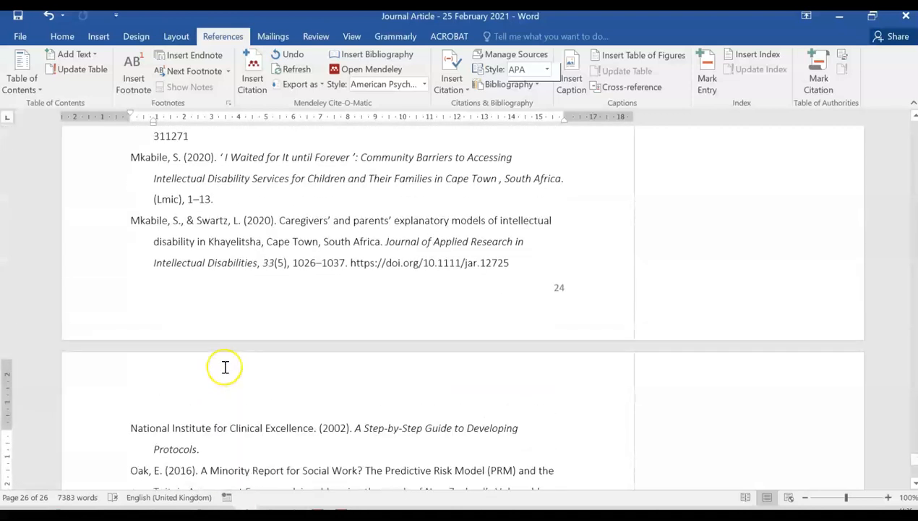